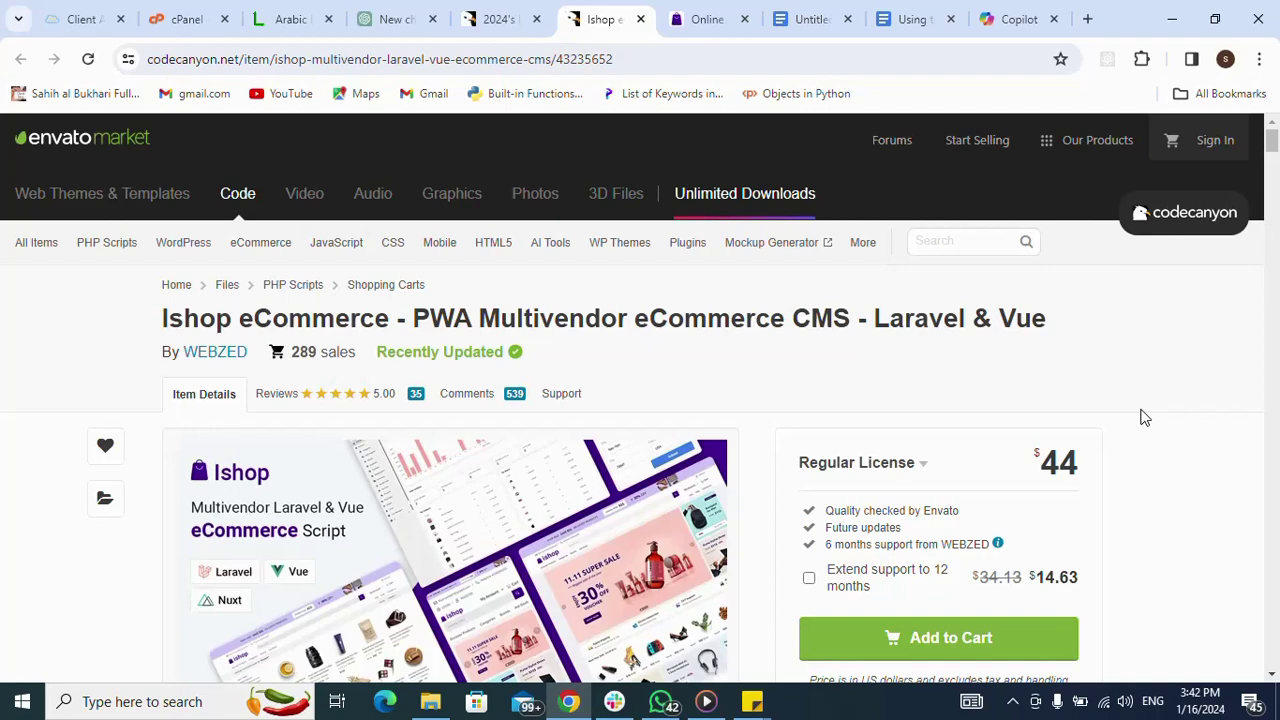
left_click(1012, 702)
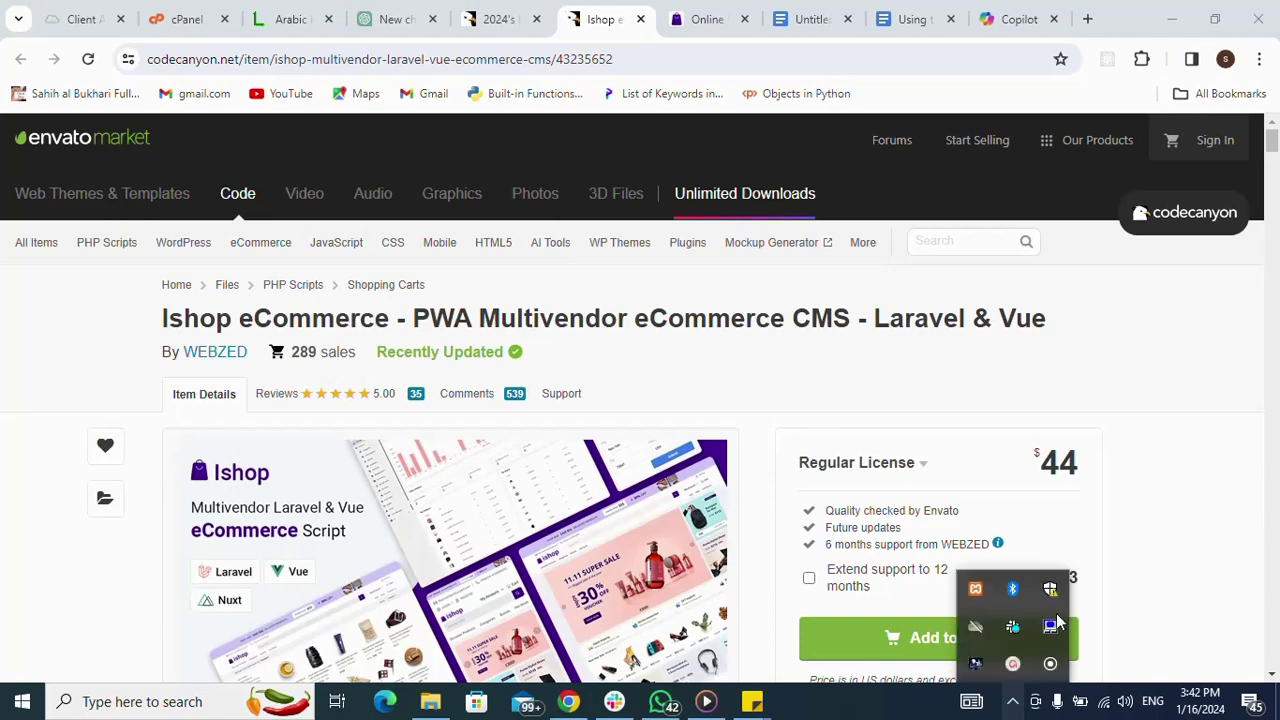
left_click(1013, 665)
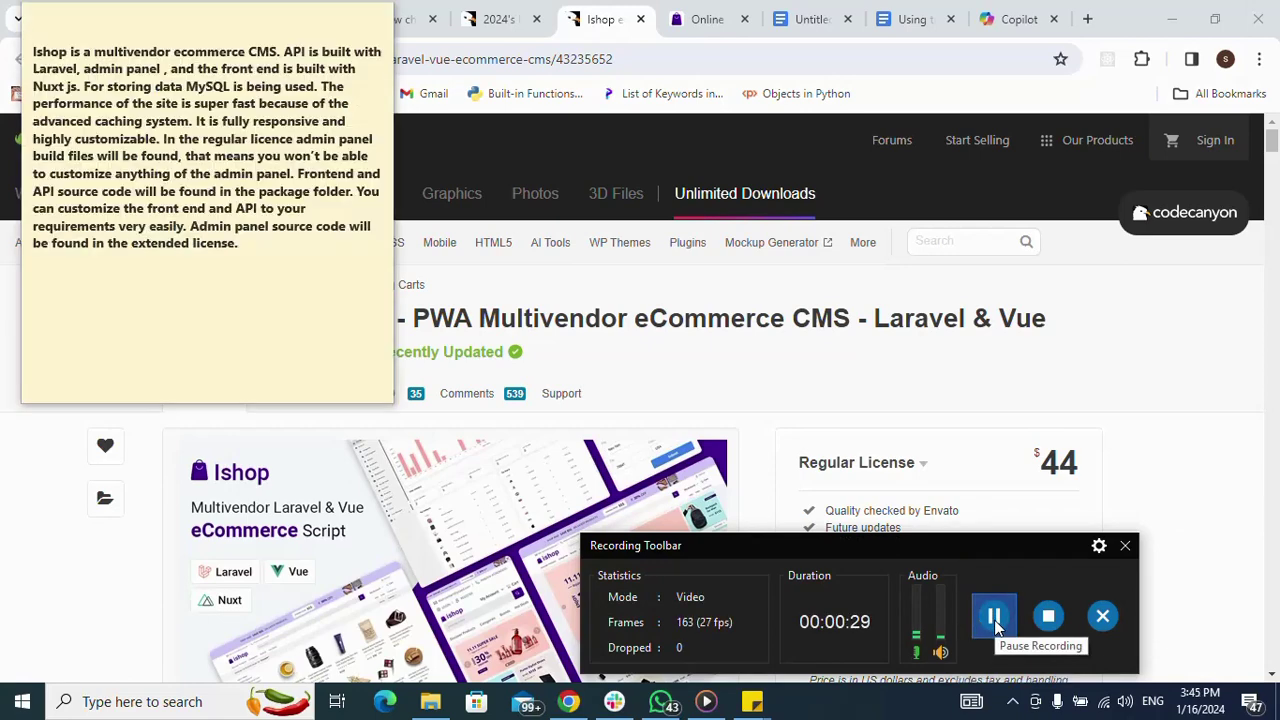
left_click(1125, 545)
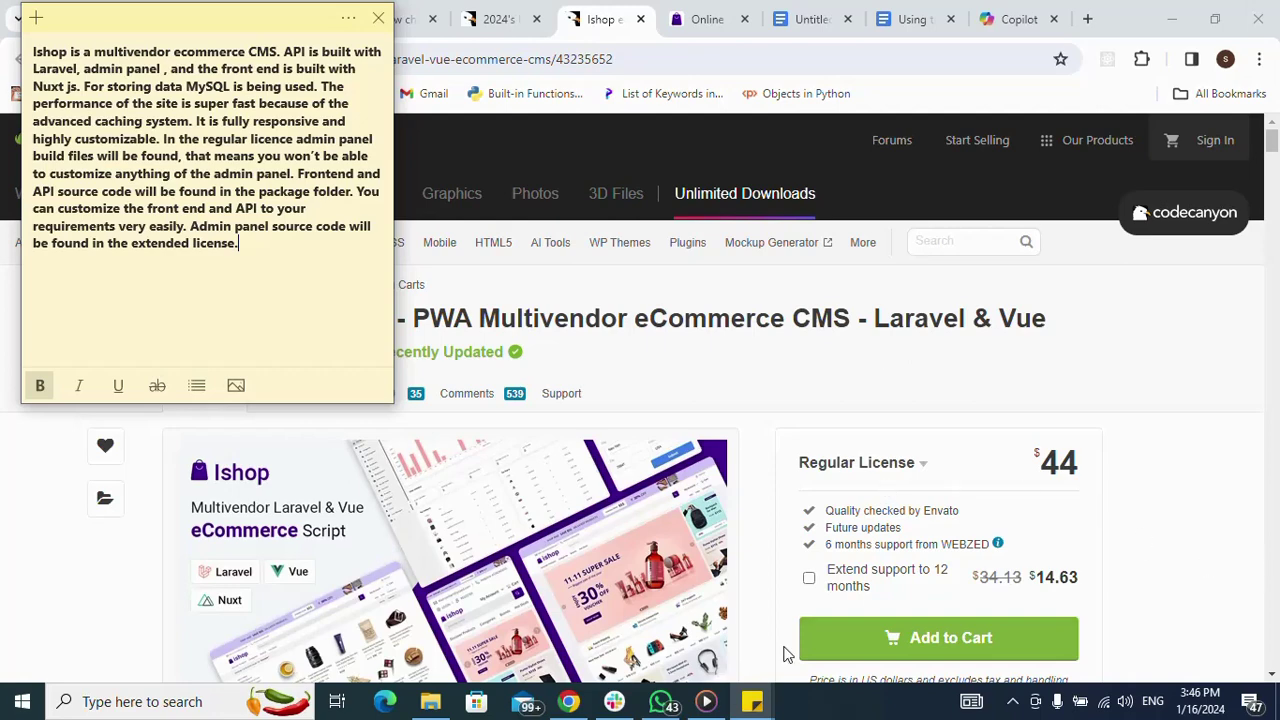
Open the codelist.cc site in a new browser tab.
mouse_move(757, 706)
left_click(1090, 22)
left_click(1090, 22)
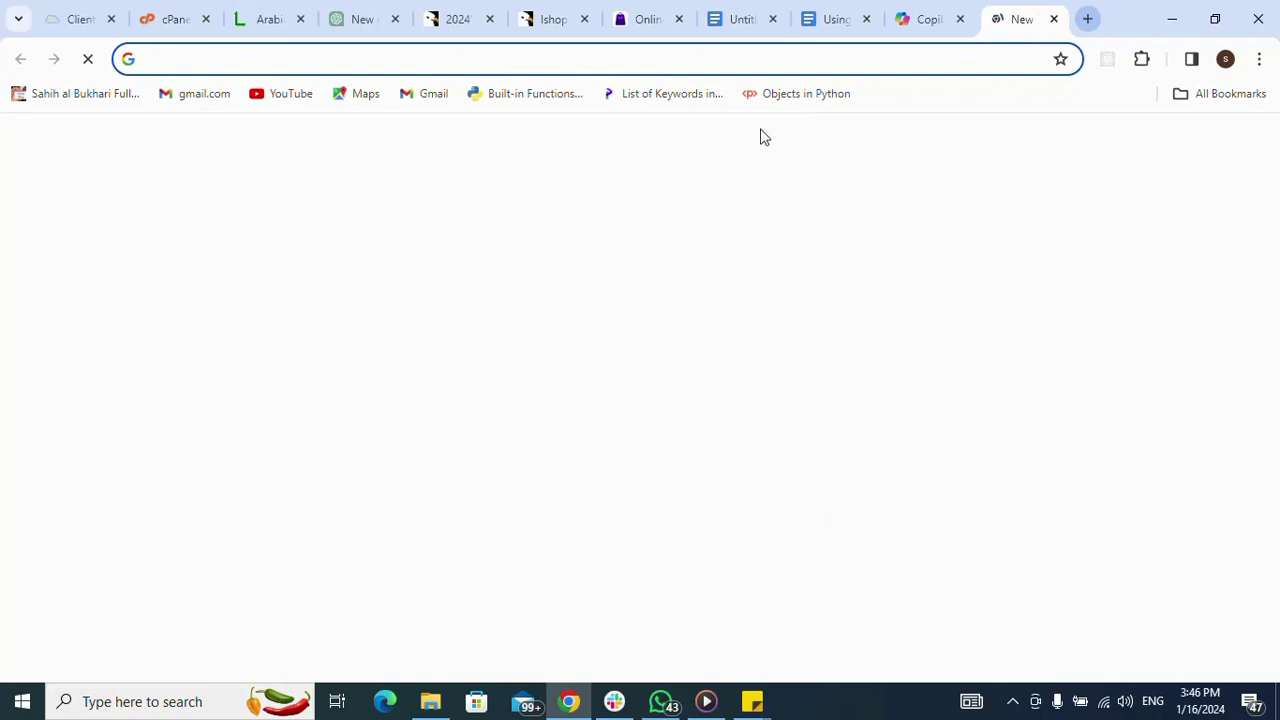
left_click(1012, 701)
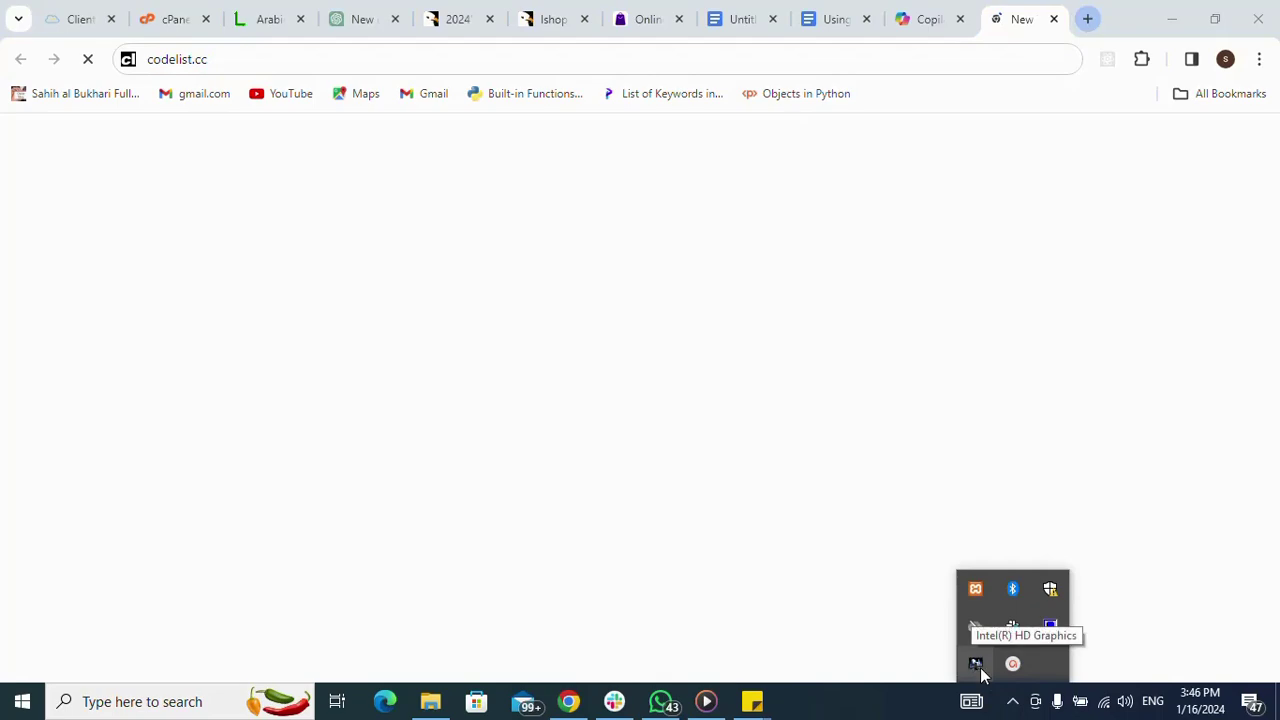
left_click(1017, 665)
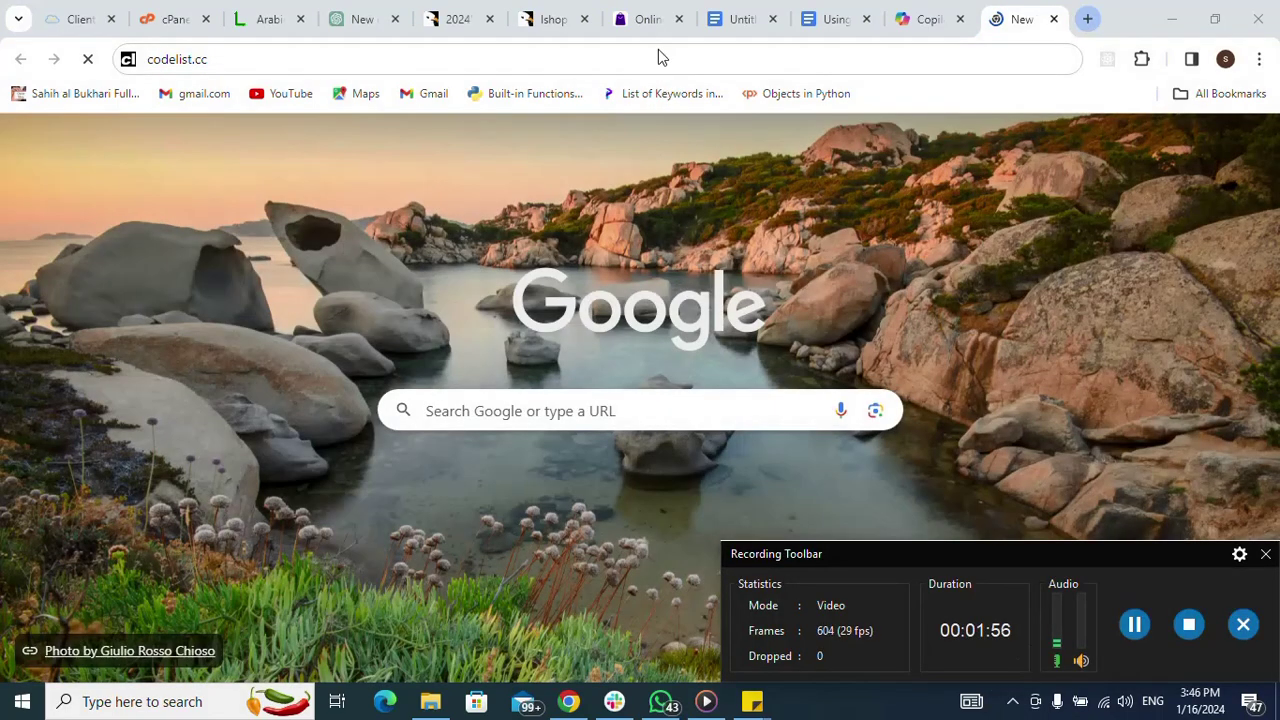
left_click(659, 60)
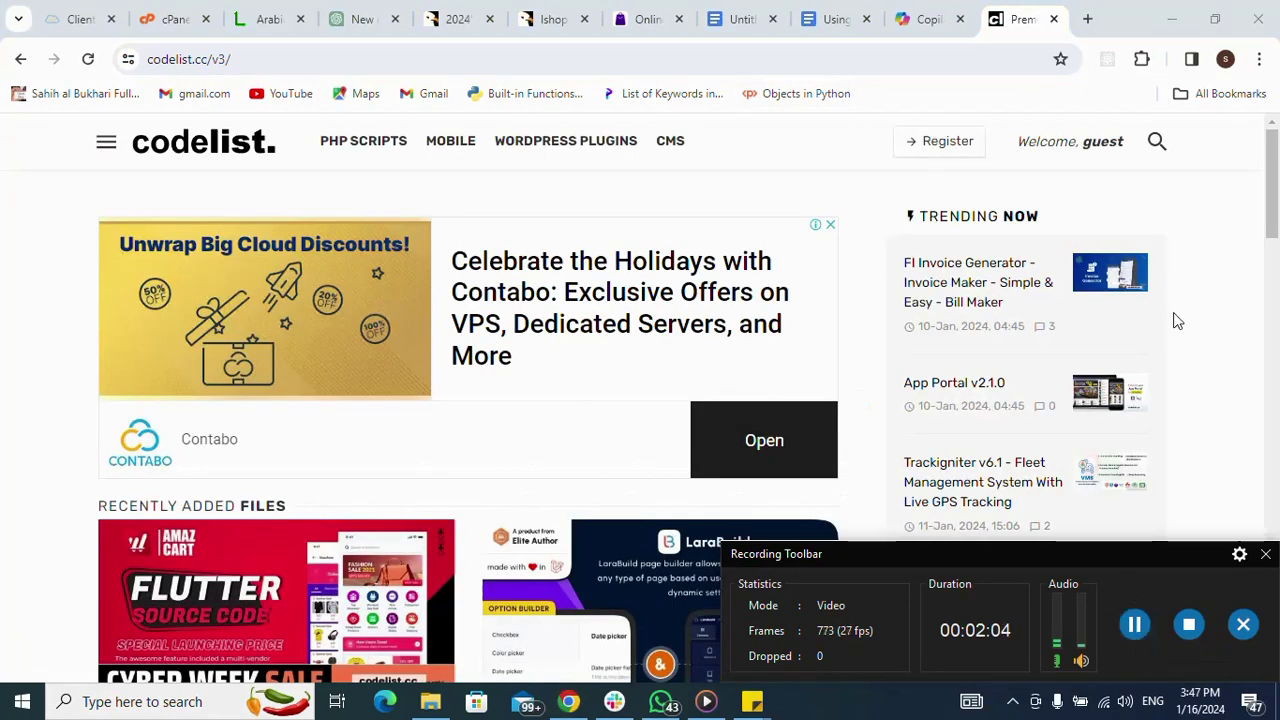
Search the codelist site for "Ishop eCommerce" and bring the matching scripts into view.
left_click(1157, 145)
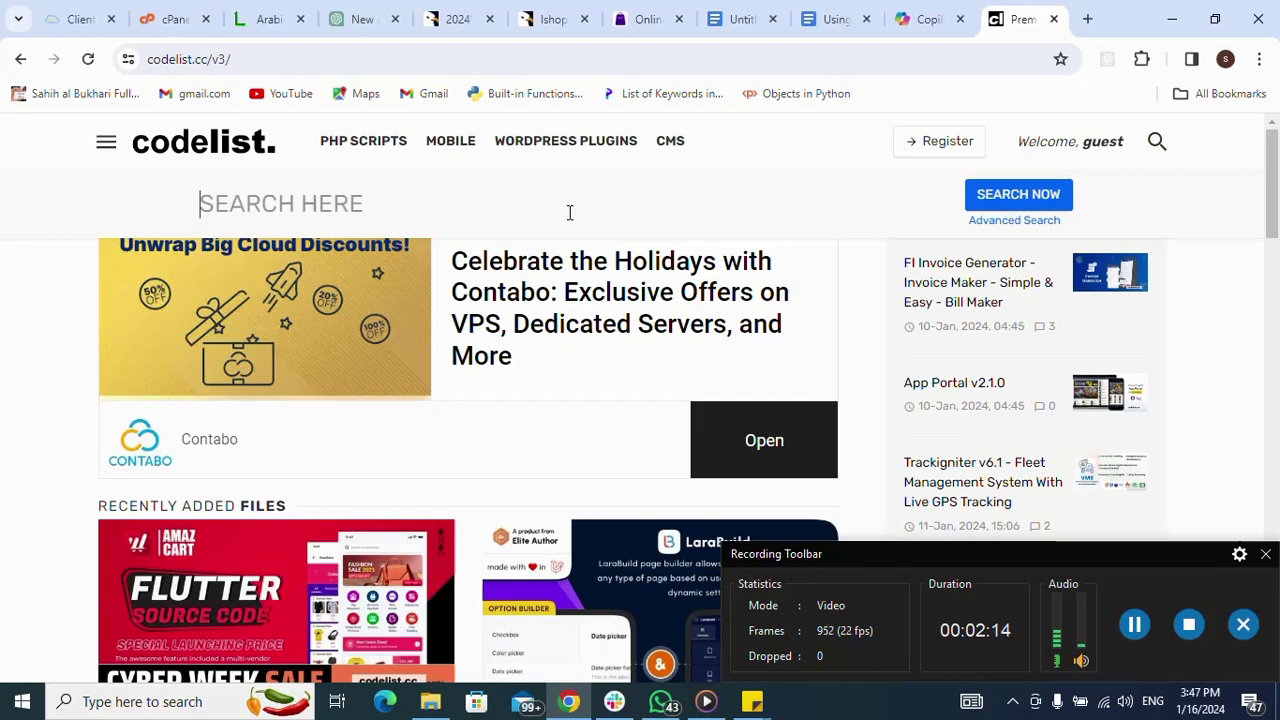
type("ish")
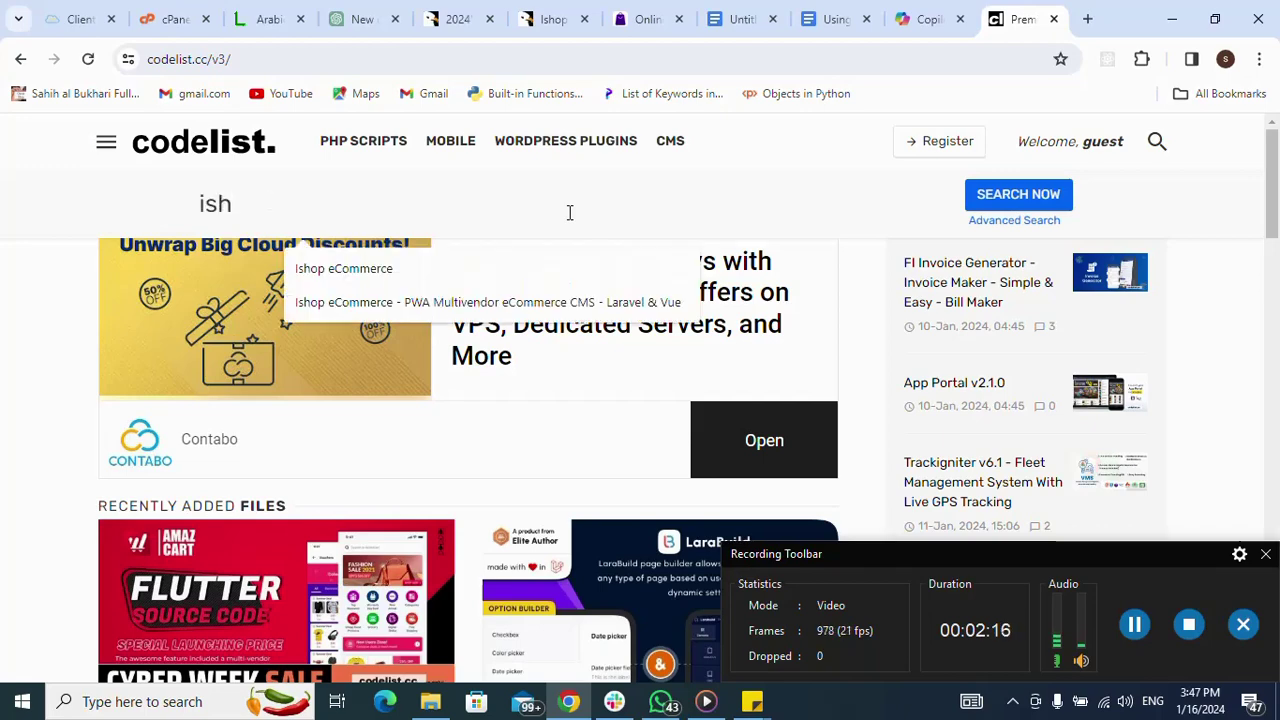
left_click(484, 270)
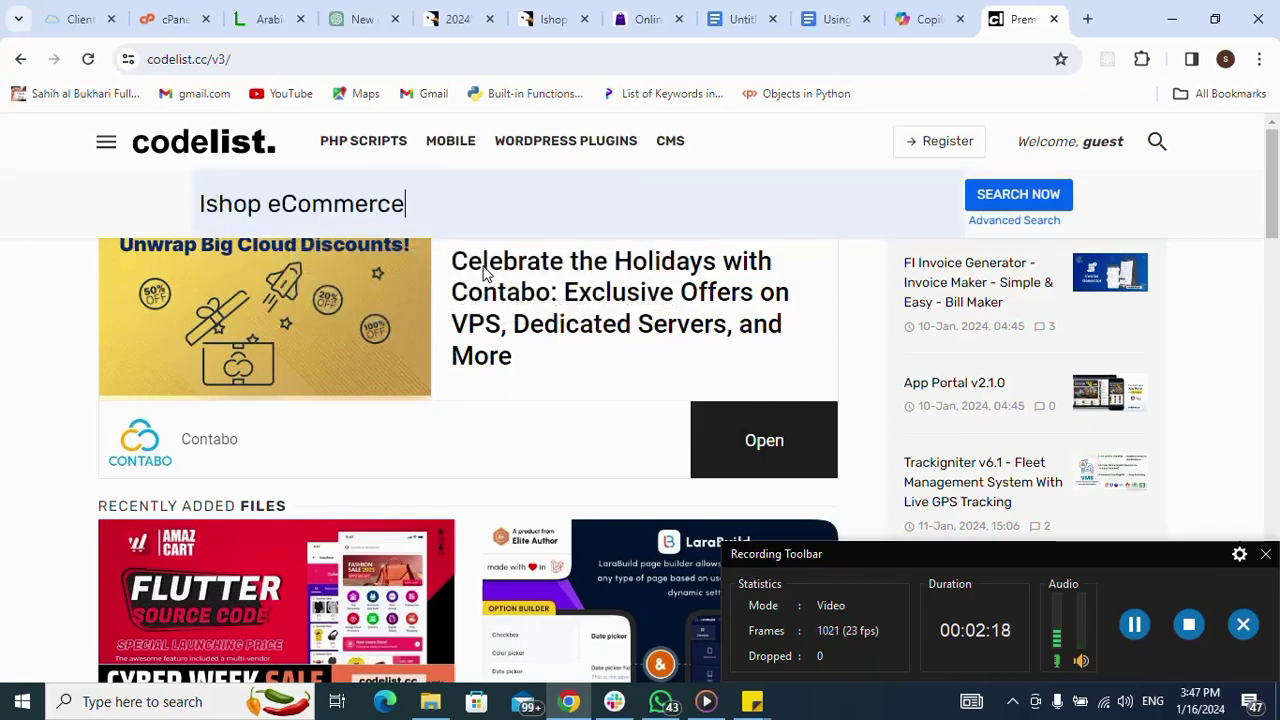
key("Return")
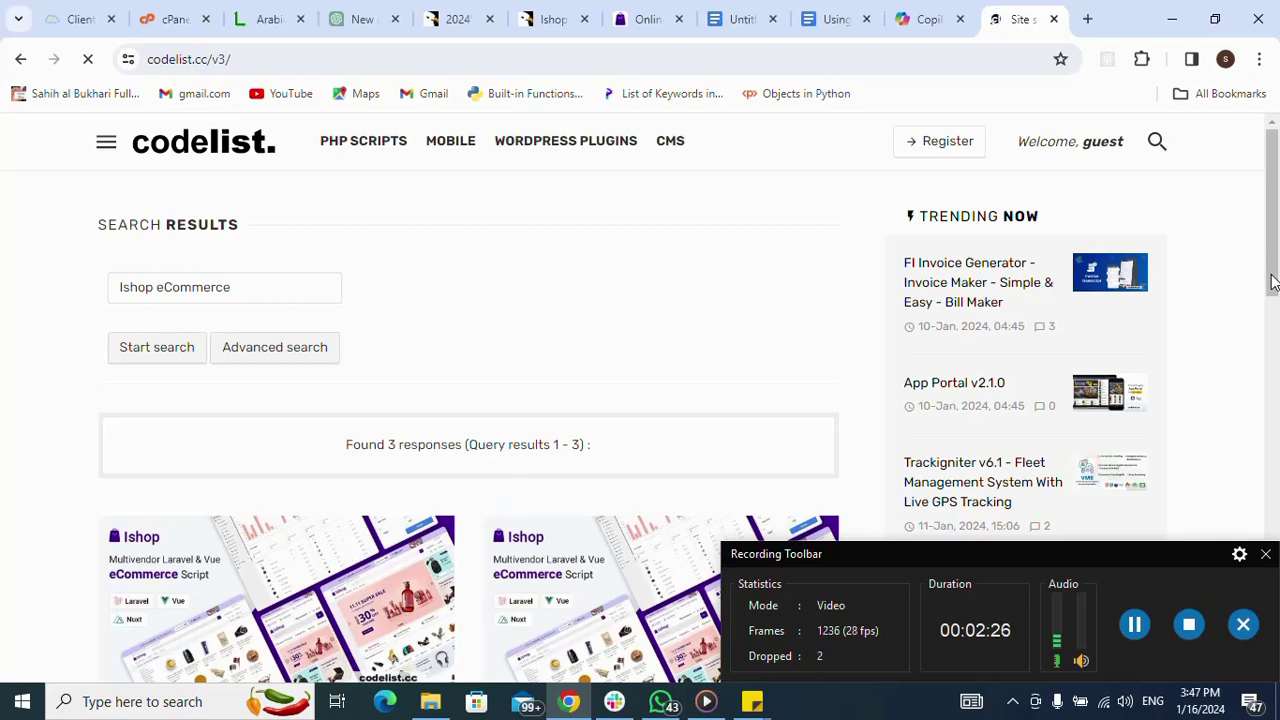
left_click_drag(1270, 282, 1250, 337)
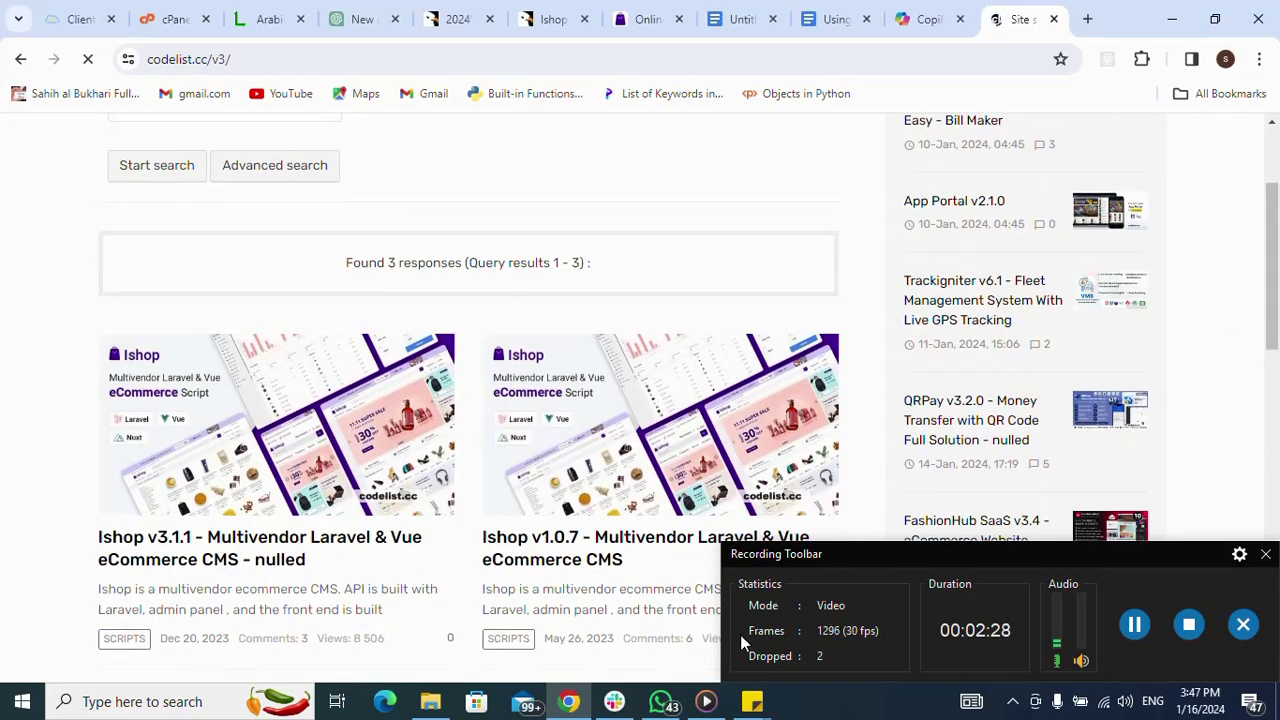
Show the sticky notes about purchasing the script license, buying a coffee, hiring installation help, and liking, sharing and subscribing.
left_click(752, 703)
mouse_move(835, 645)
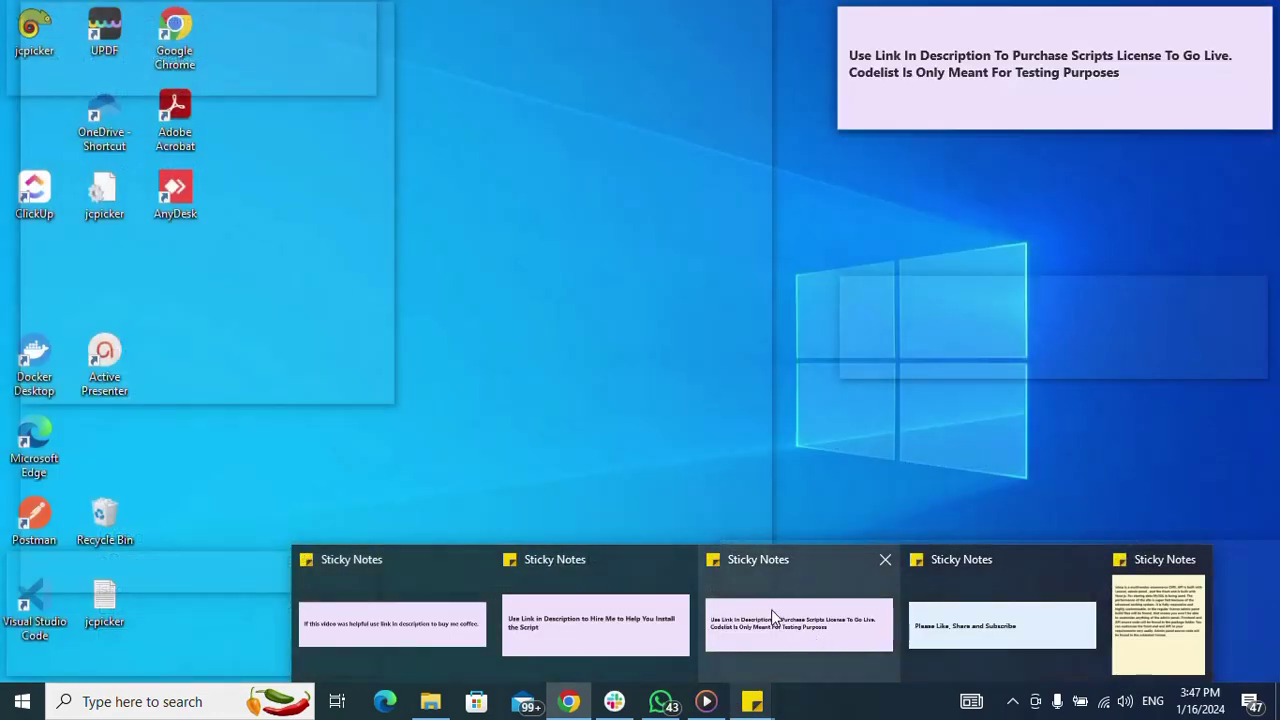
left_click(774, 619)
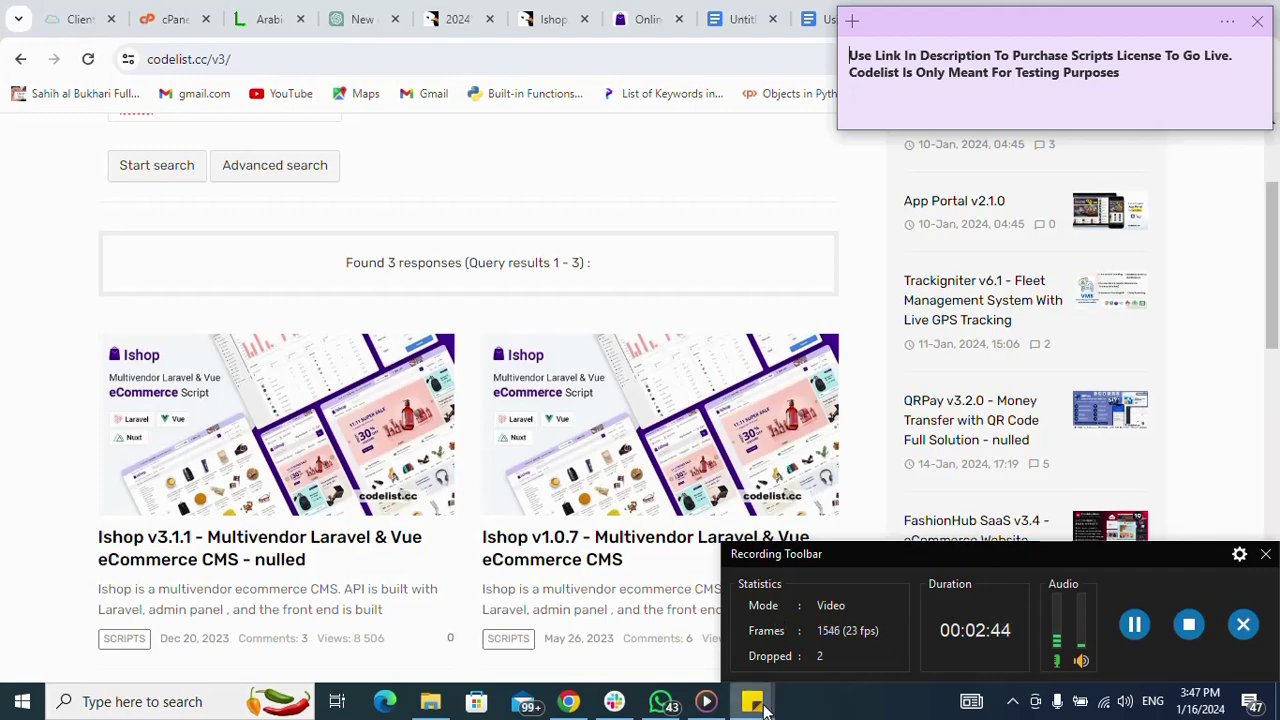
mouse_move(762, 706)
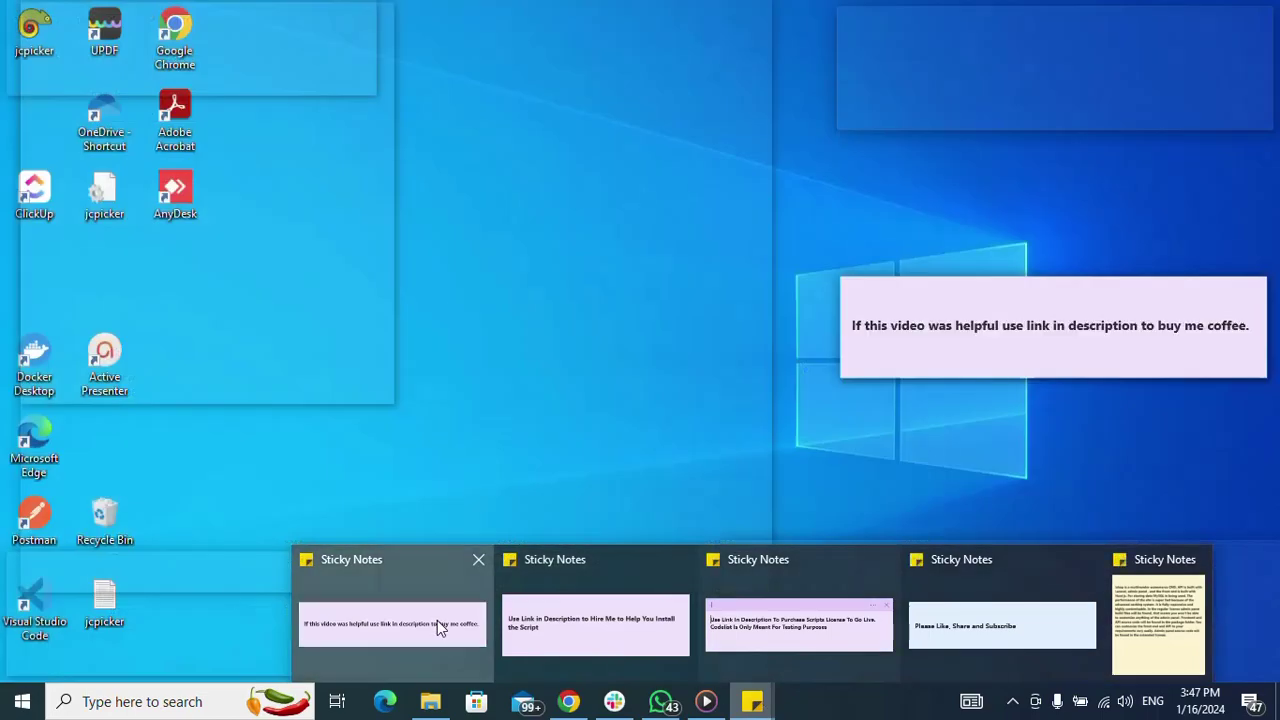
left_click(437, 620)
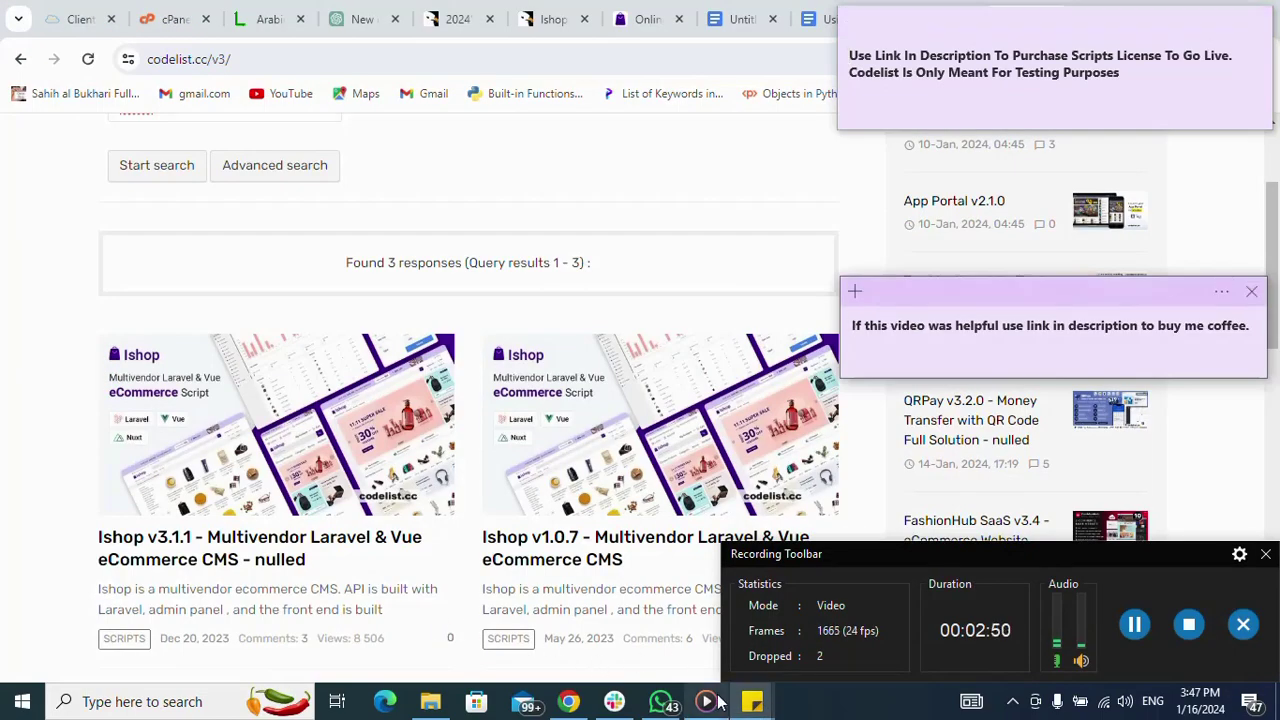
mouse_move(717, 703)
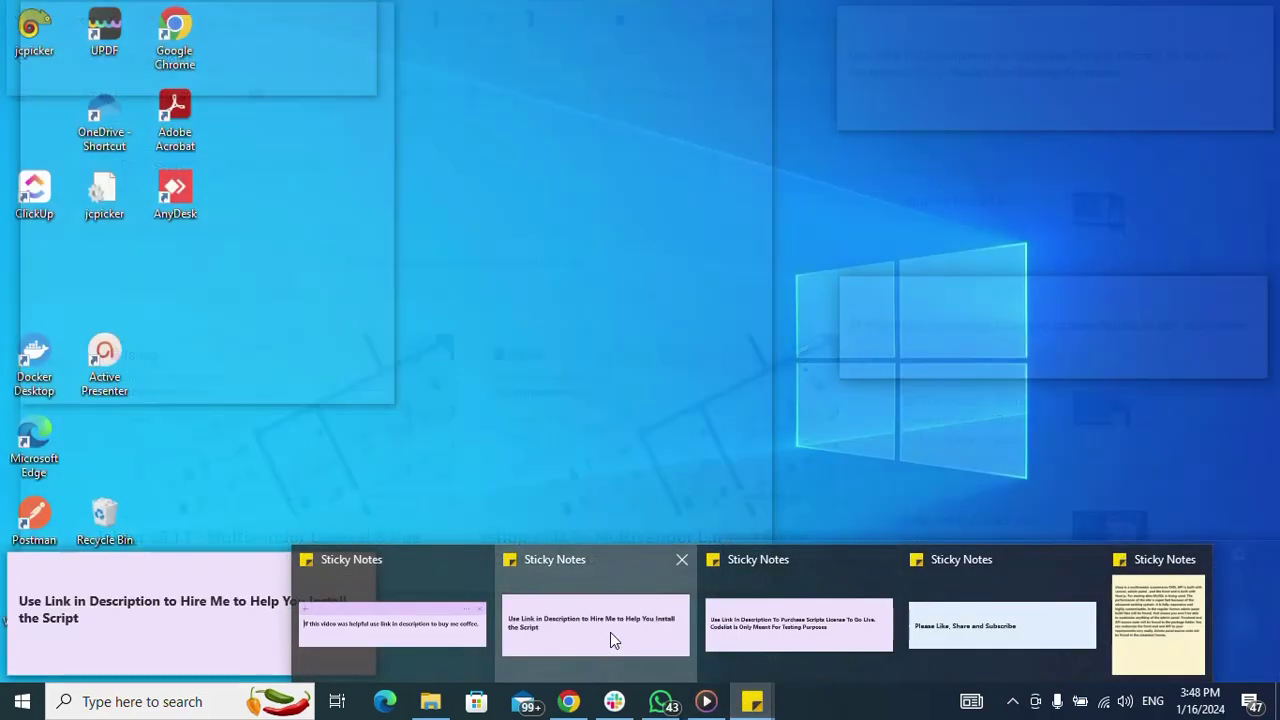
left_click(610, 632)
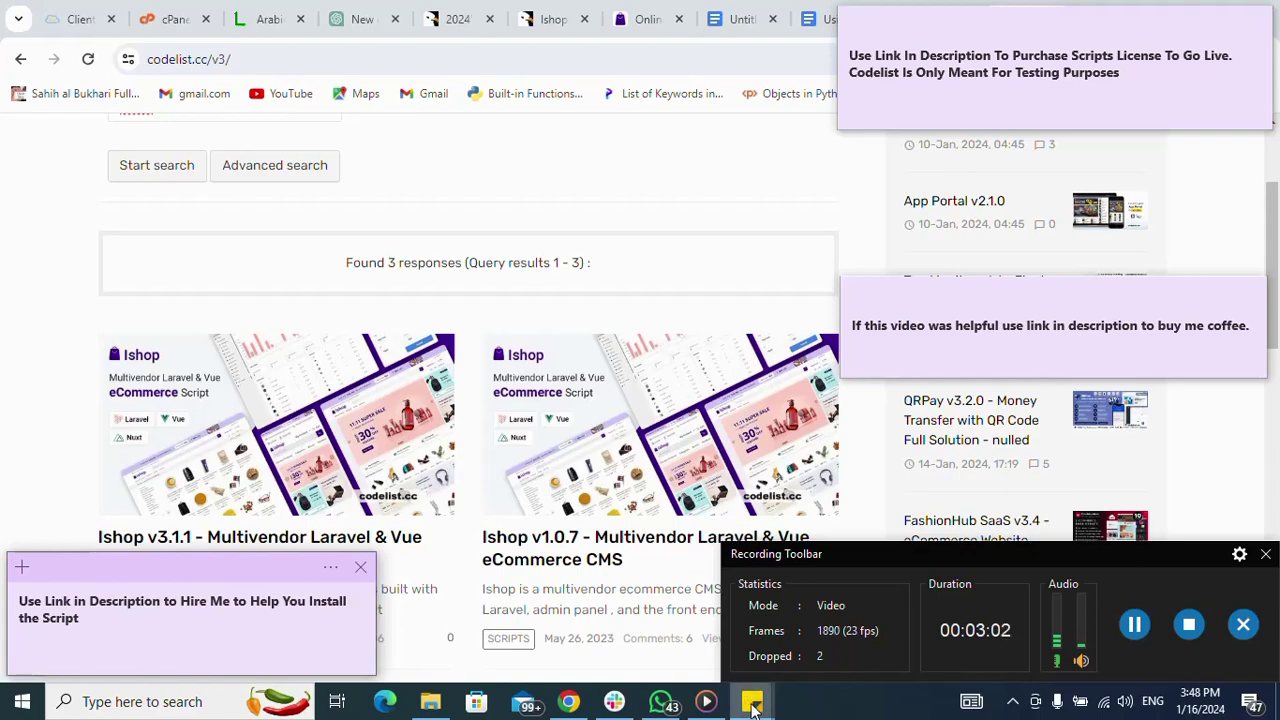
mouse_move(752, 700)
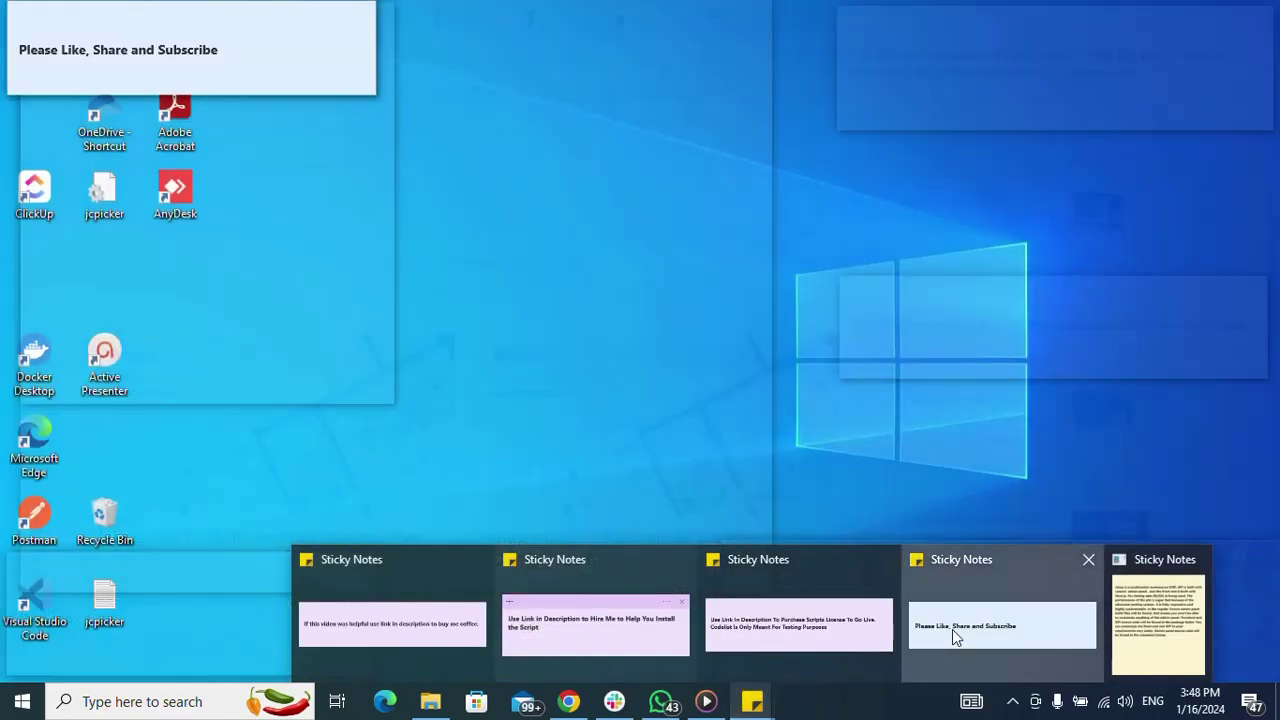
left_click(952, 629)
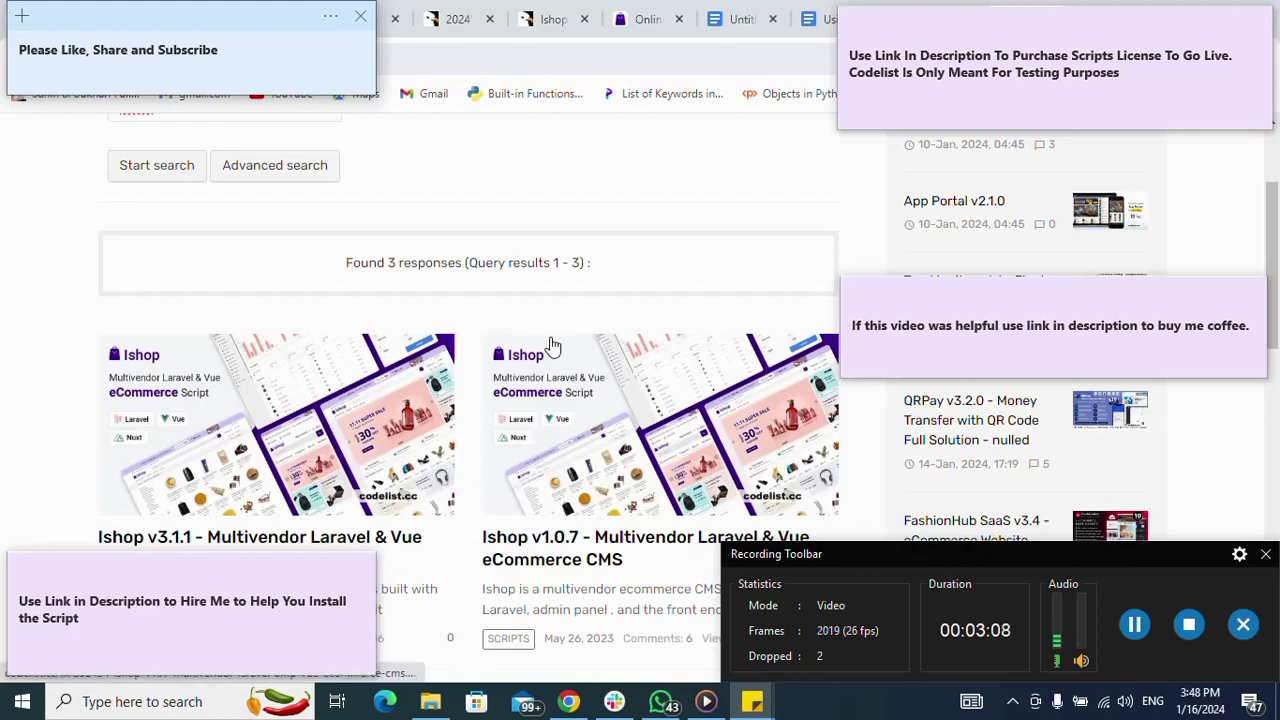
Open the "Ishop v3.1.1 - Multivendor Laravel & Vue eCommerce CMS" search result and close the pop-up ad window.
left_click(335, 425)
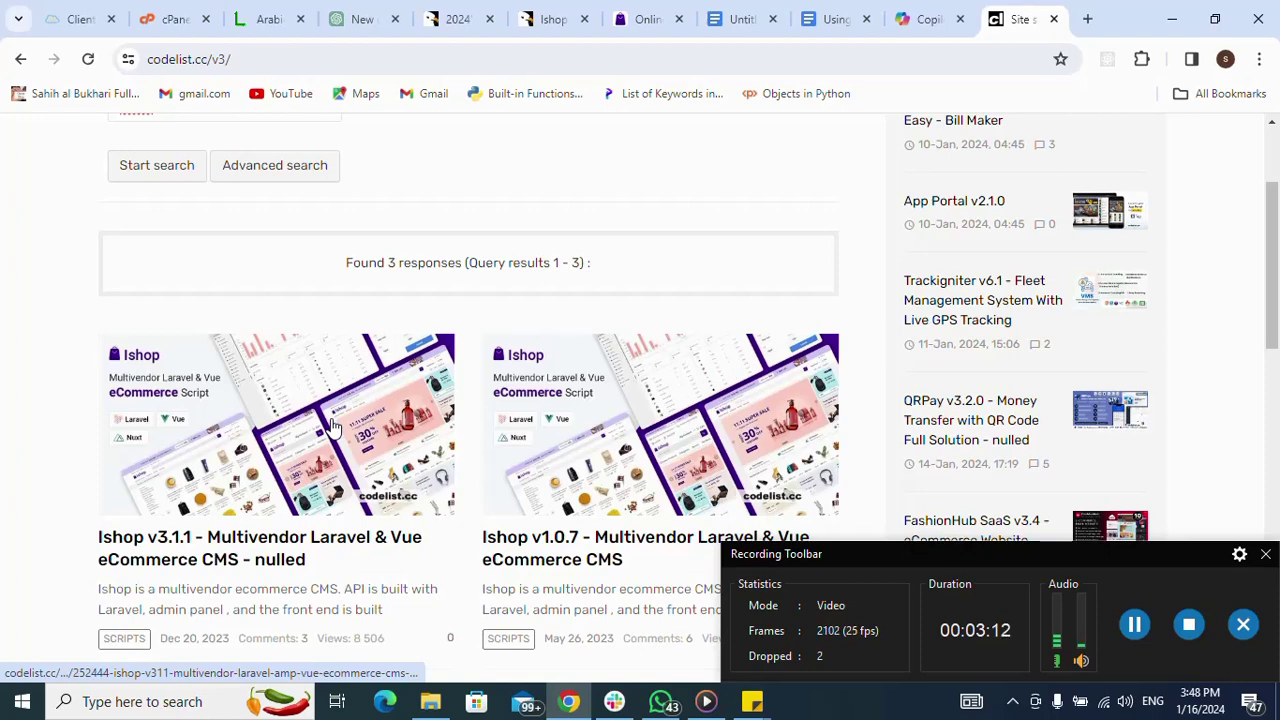
left_click(335, 425)
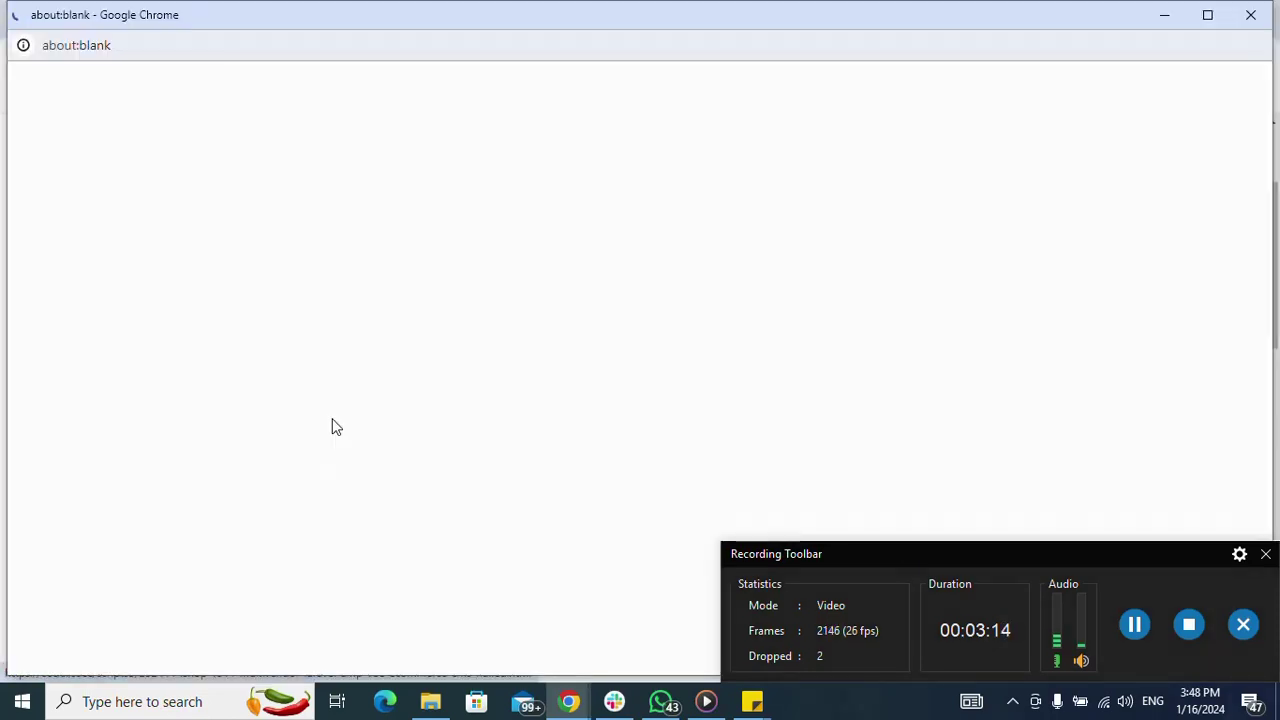
mouse_move(572, 703)
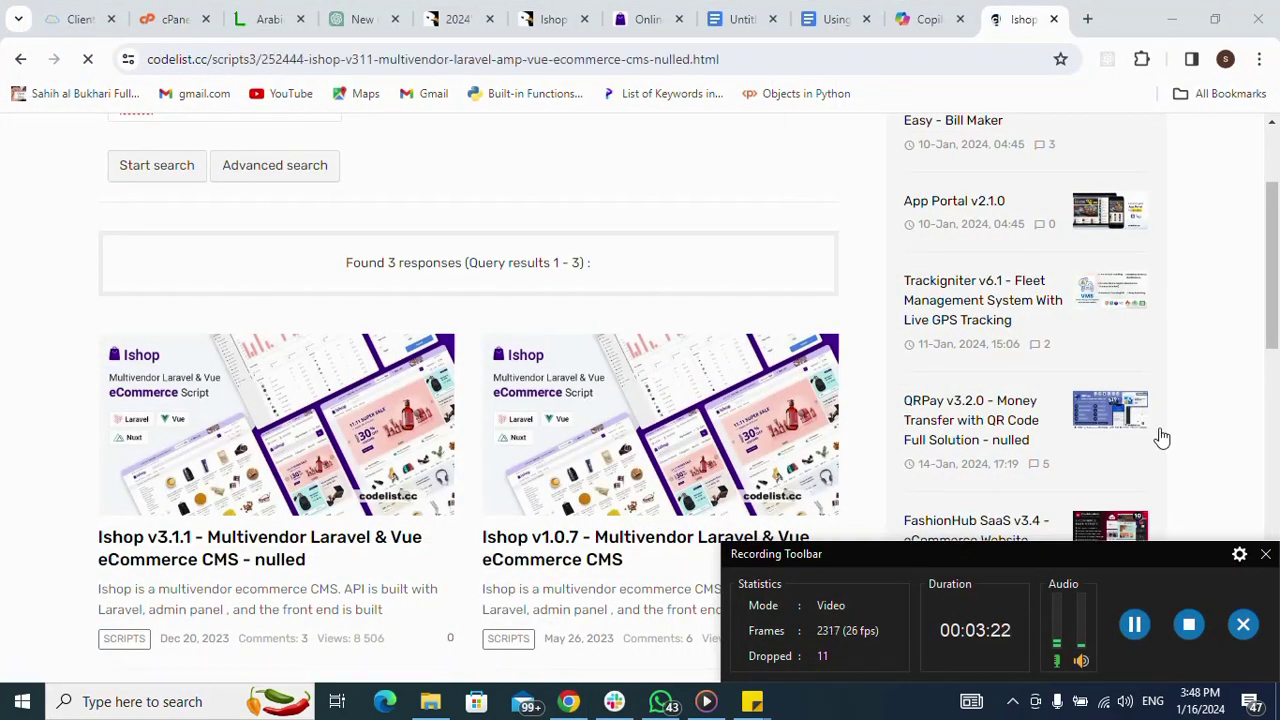
left_click(1265, 553)
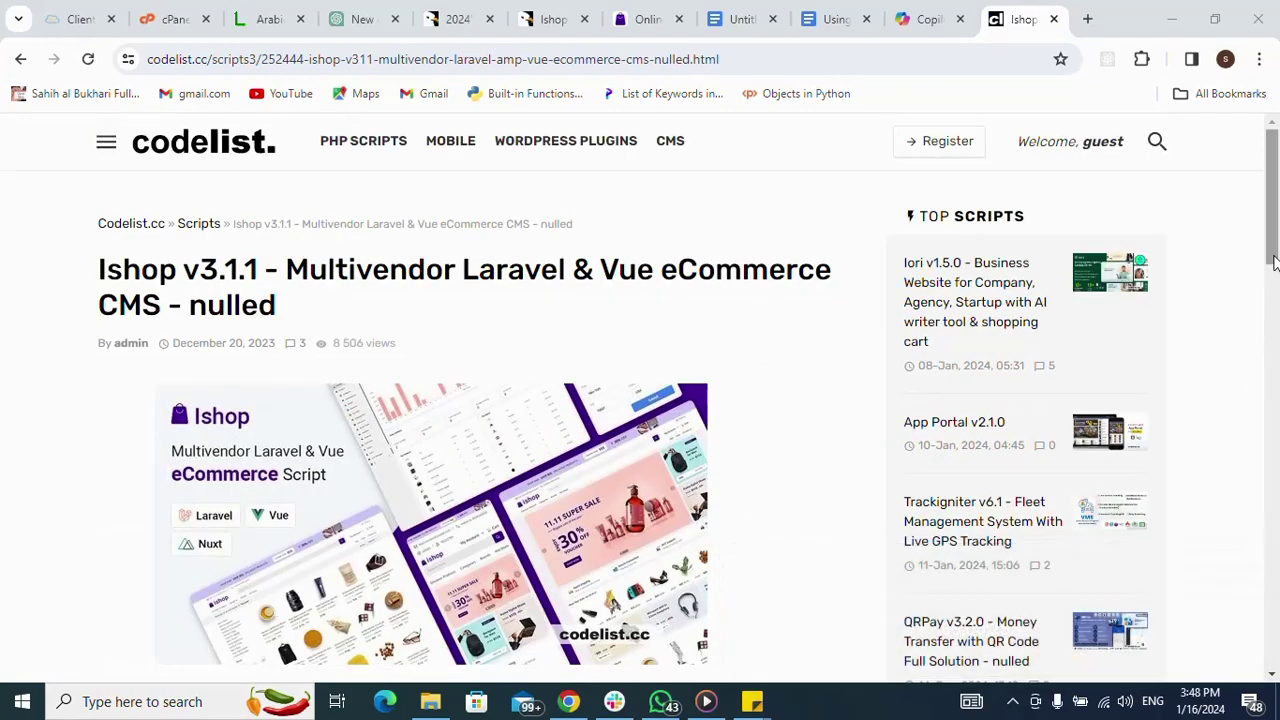
left_click_drag(1274, 262, 1275, 327)
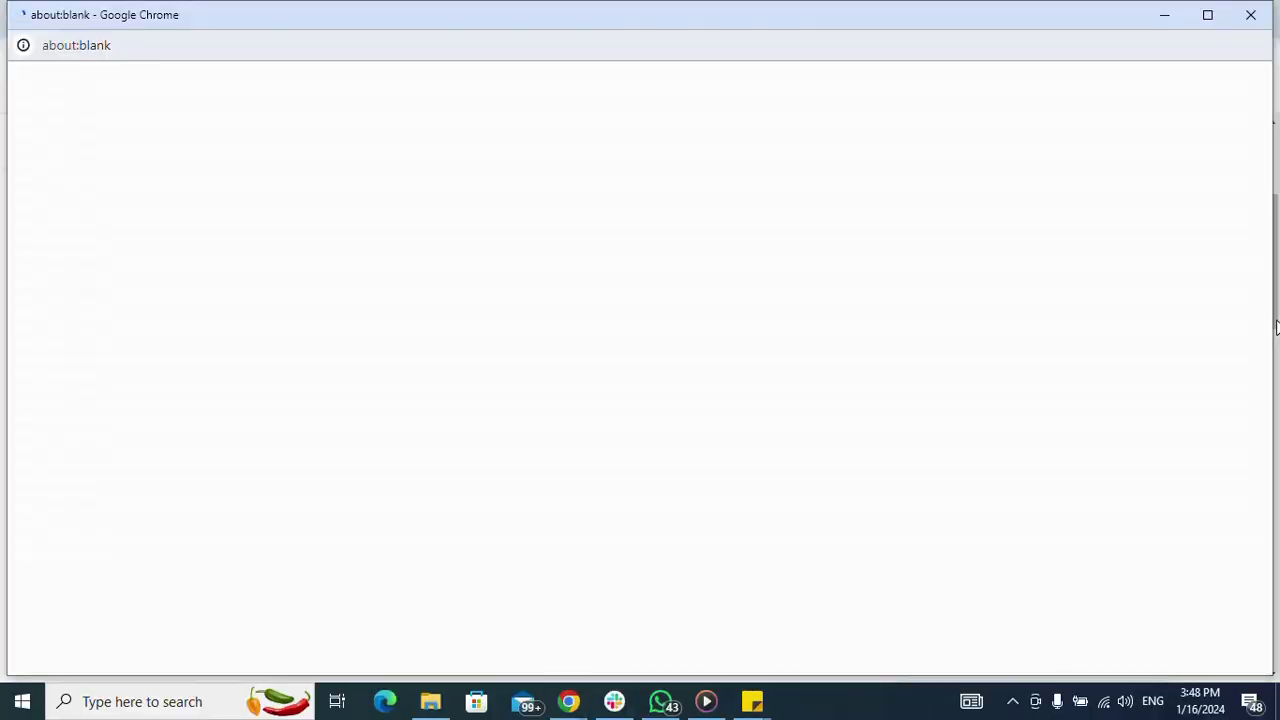
left_click(572, 700)
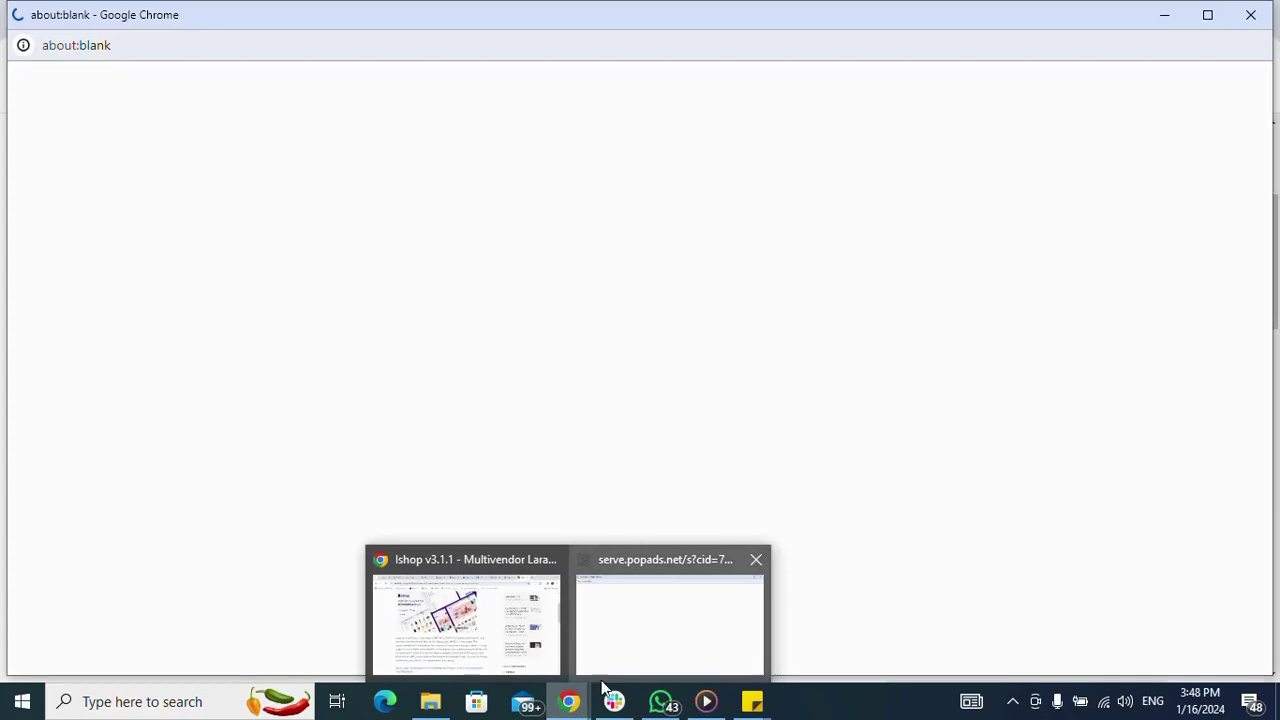
left_click(755, 560)
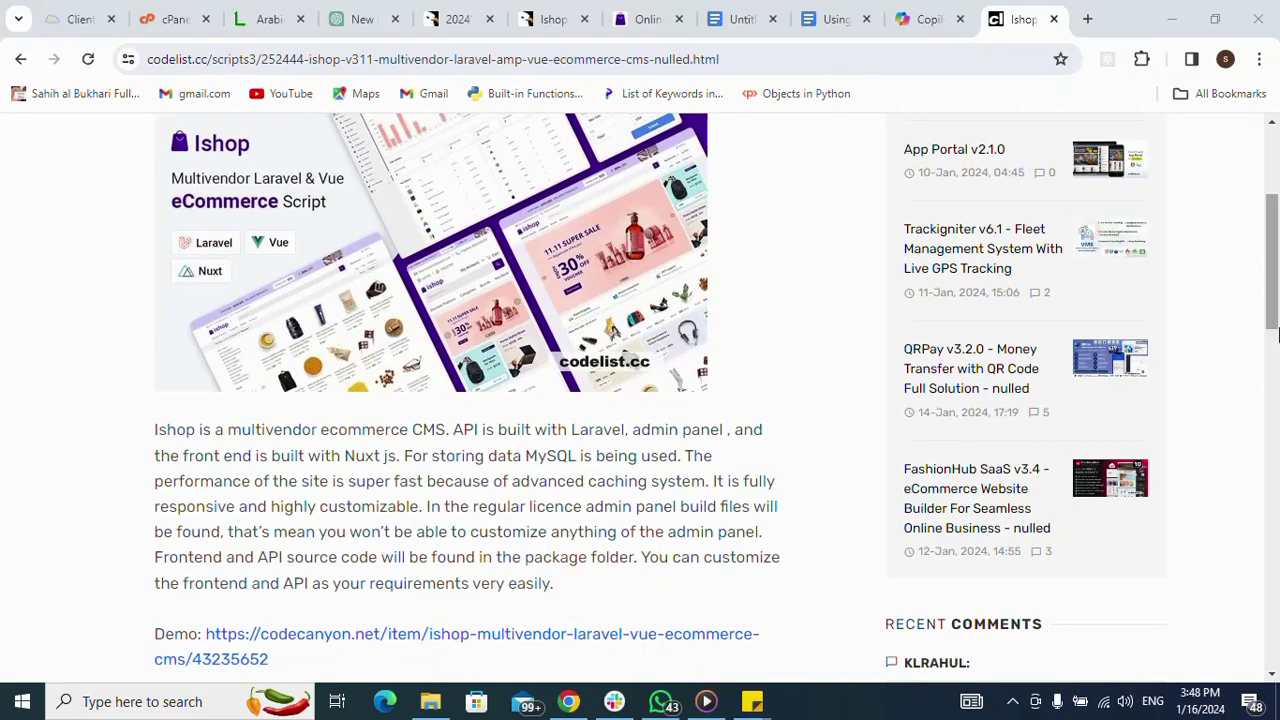
Copy the pixeldrain.com/u/FwKJACmp download link from the script page and open it in a new browser tab.
left_click_drag(1273, 318, 1272, 429)
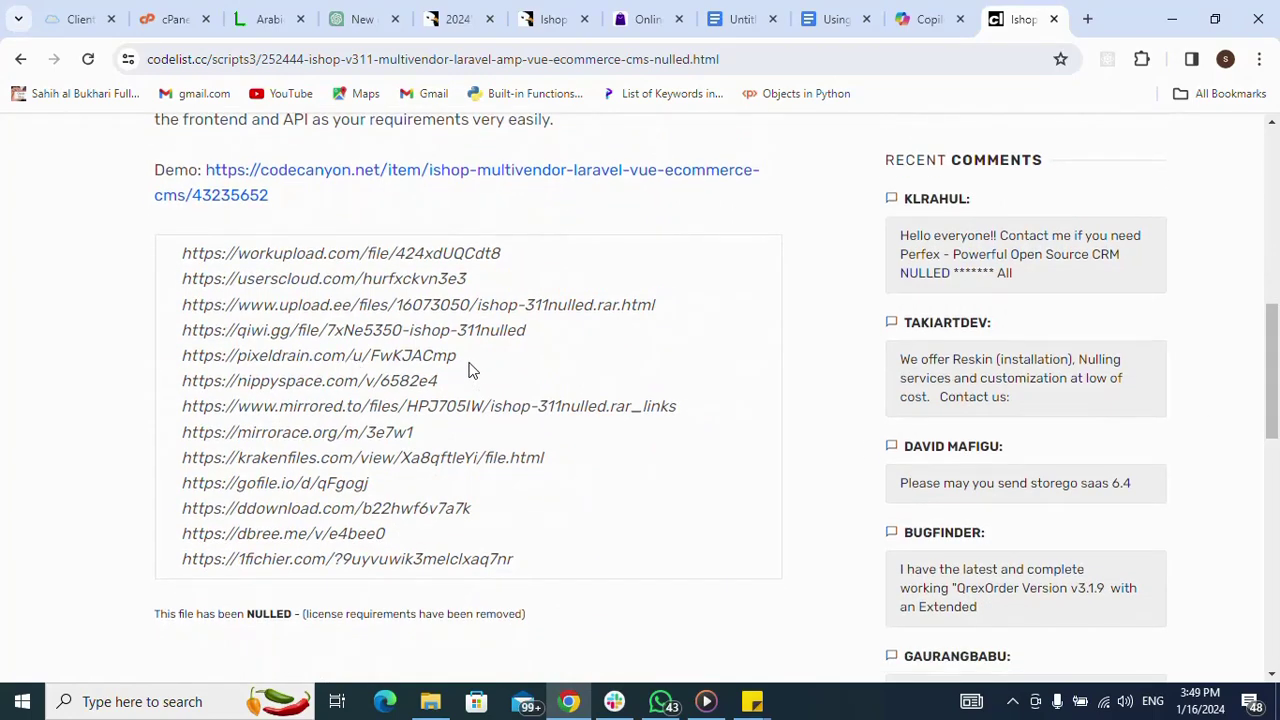
left_click_drag(462, 356, 183, 372)
key("ctrl+c")
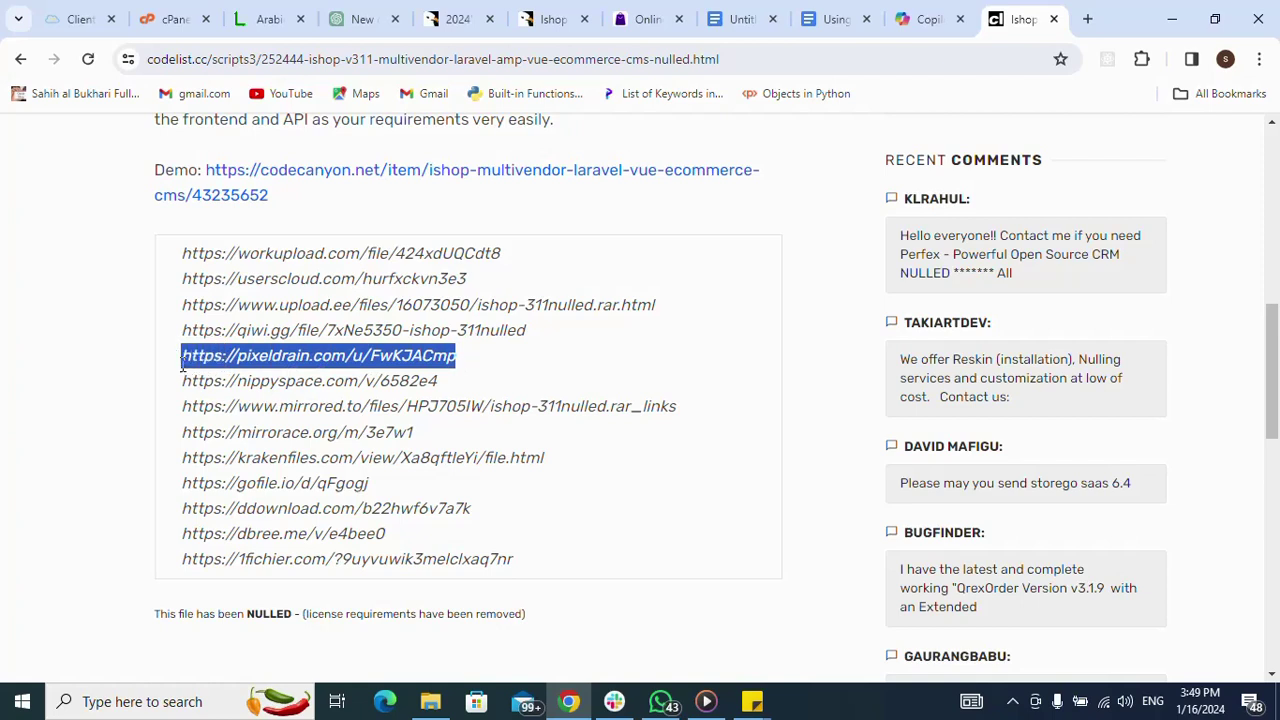
left_click(1086, 20)
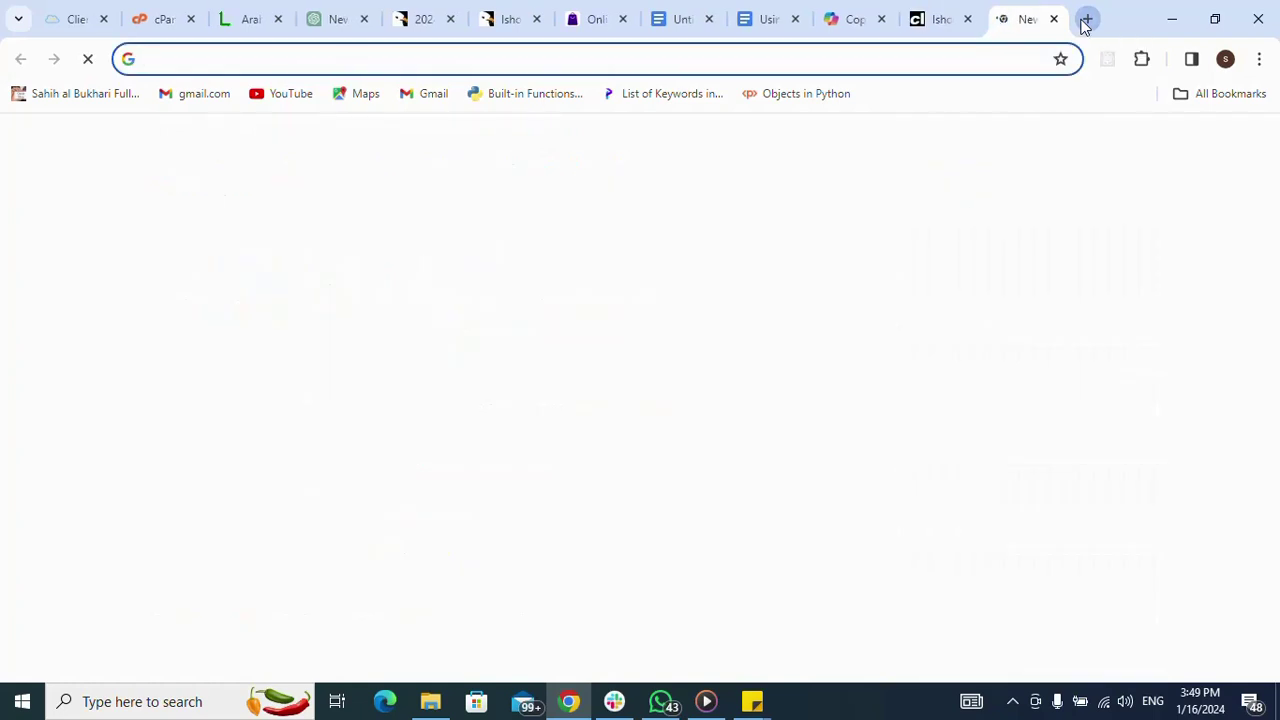
key("ctrl+v")
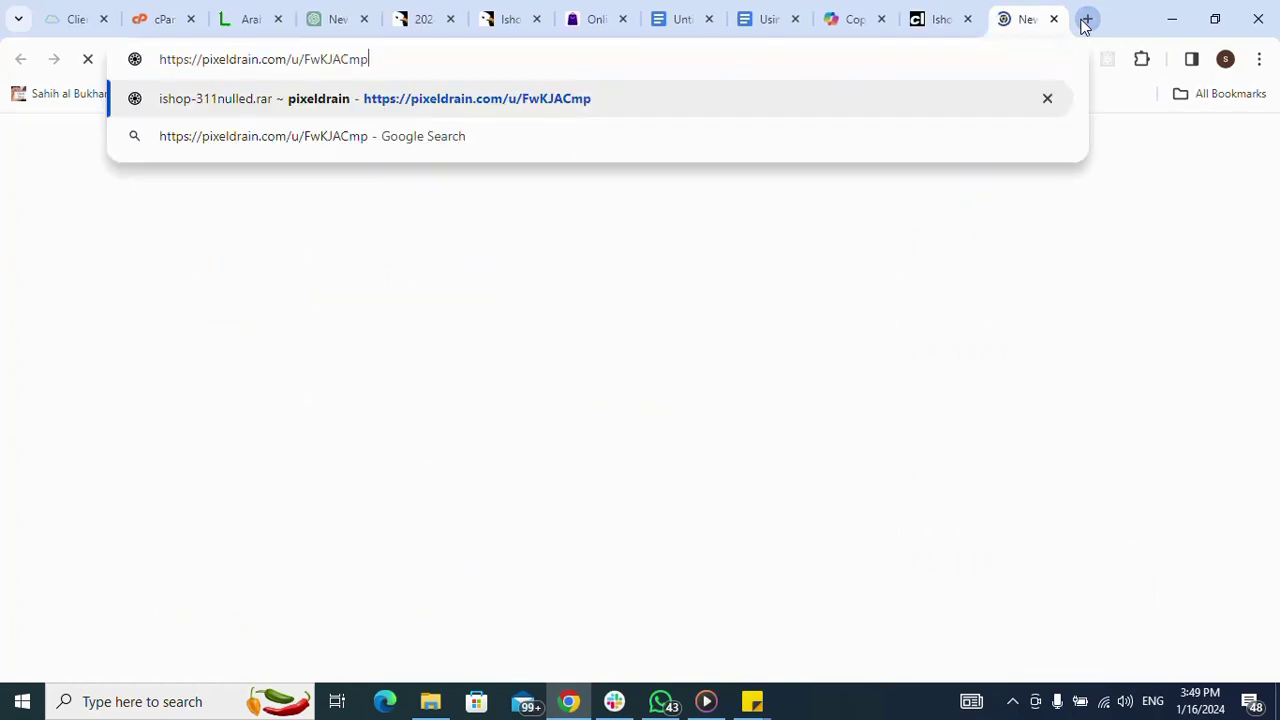
key("Return")
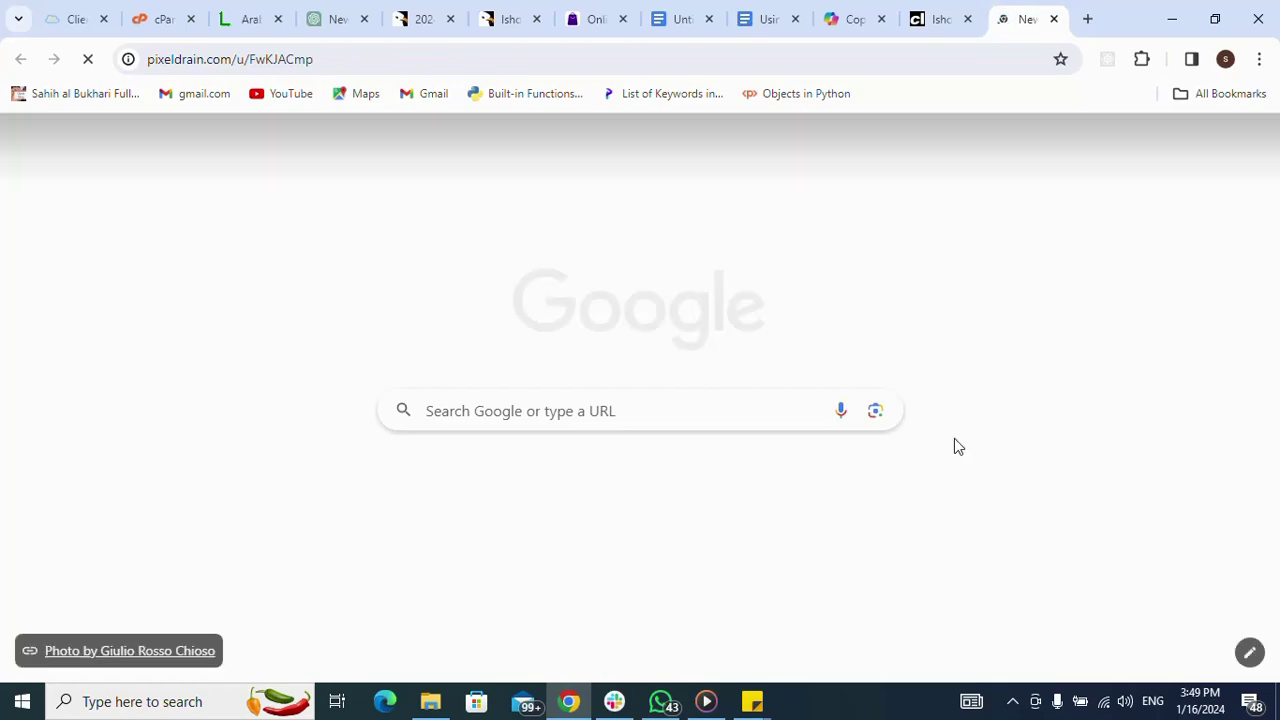
Show the sticky note about purchasing the script's license to go live over the download page.
mouse_move(752, 702)
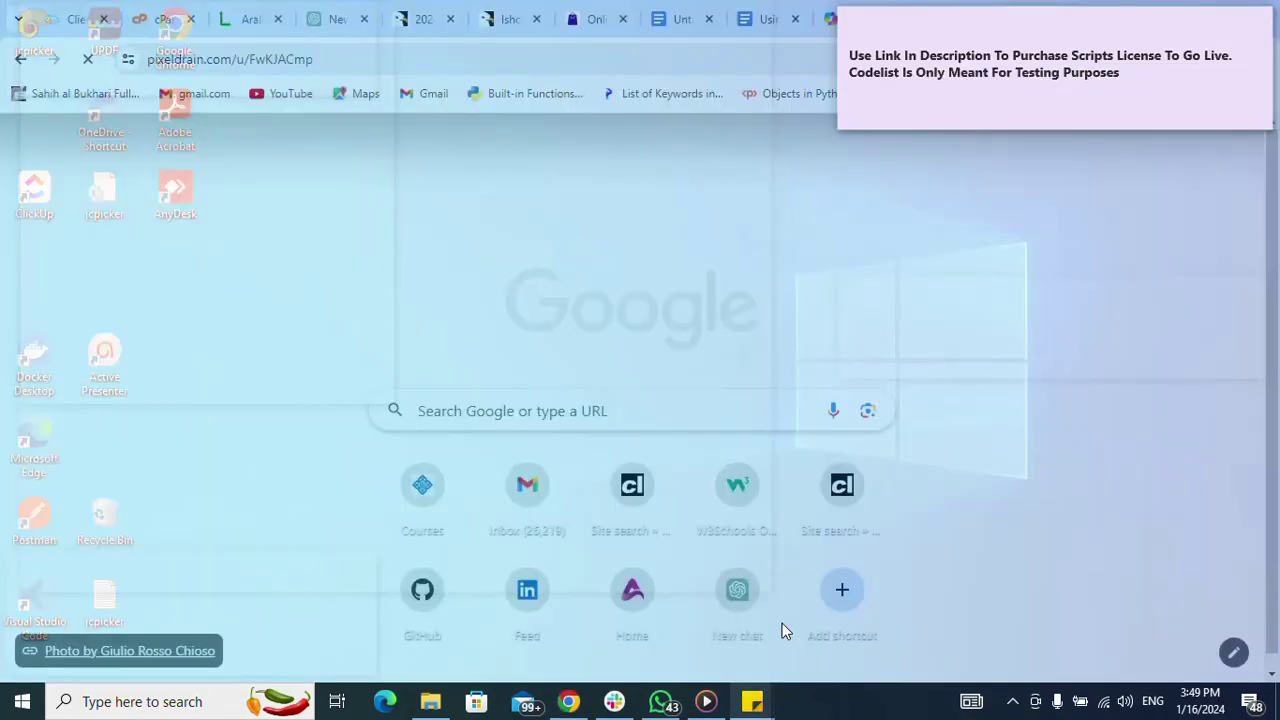
left_click(782, 628)
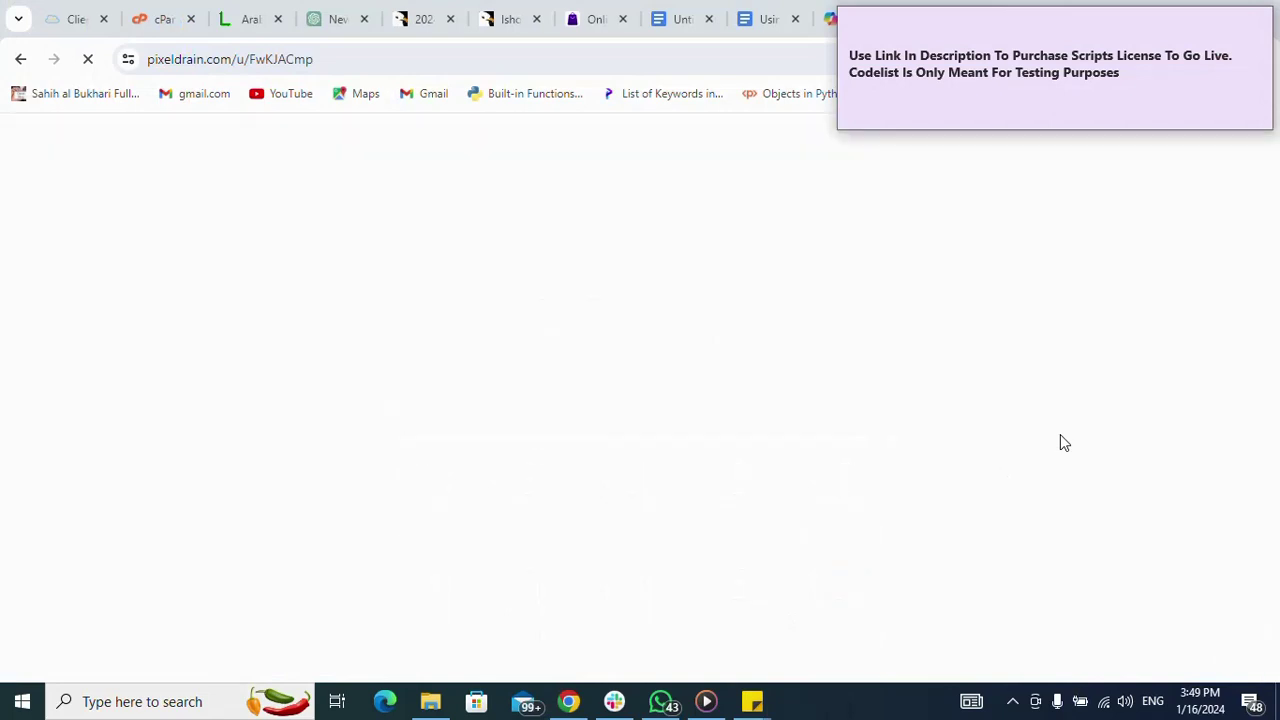
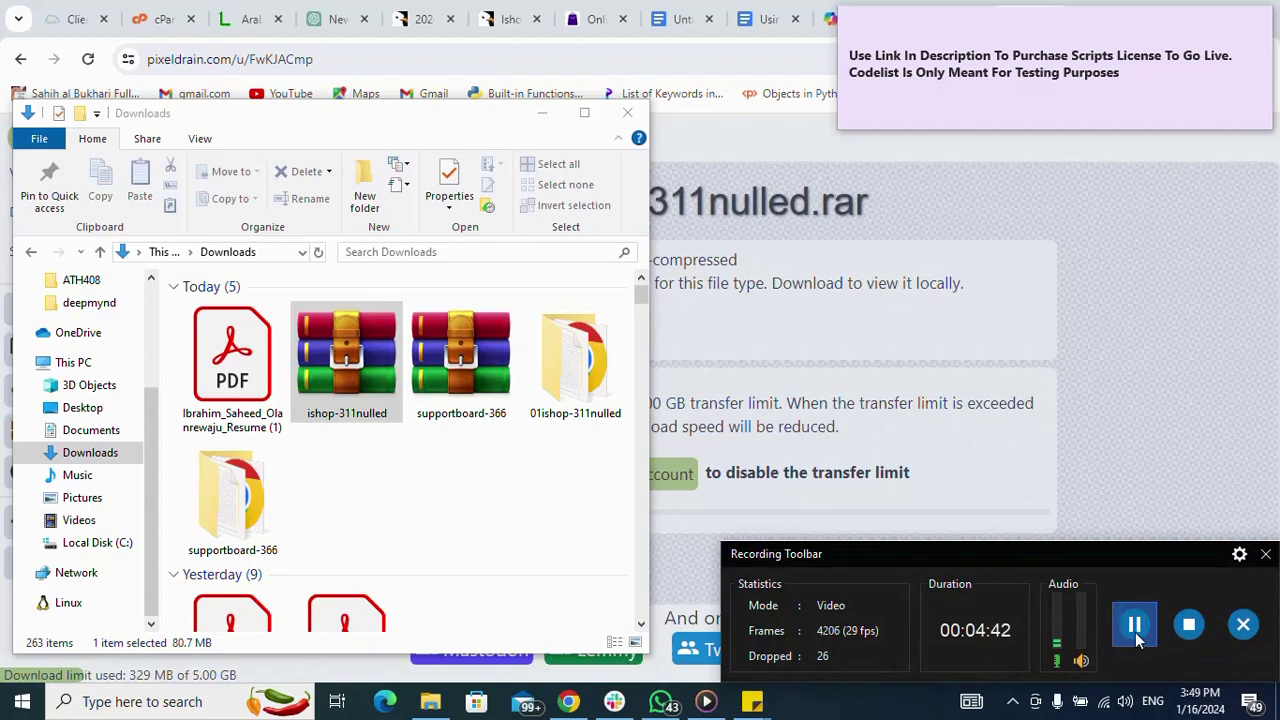
Extract the ishop-311nulled.rar archive into the ishop-311nulled folder in Downloads.
left_click(1137, 643)
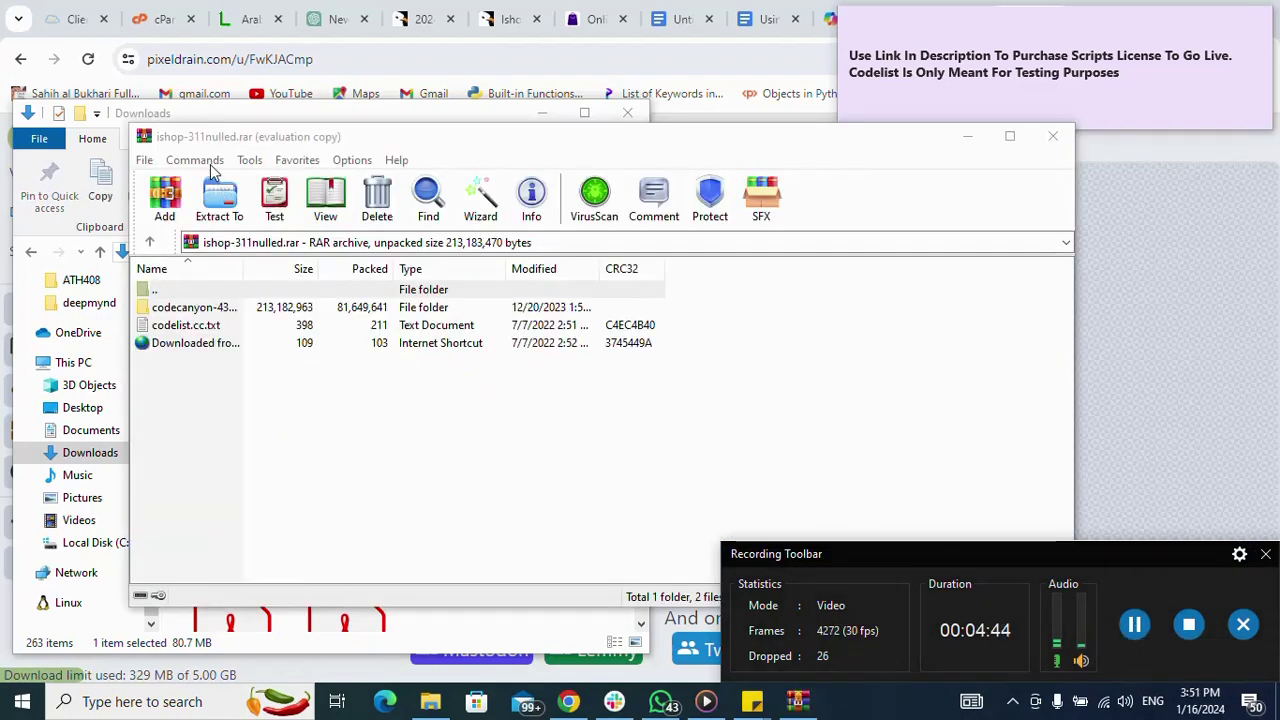
left_click(226, 205)
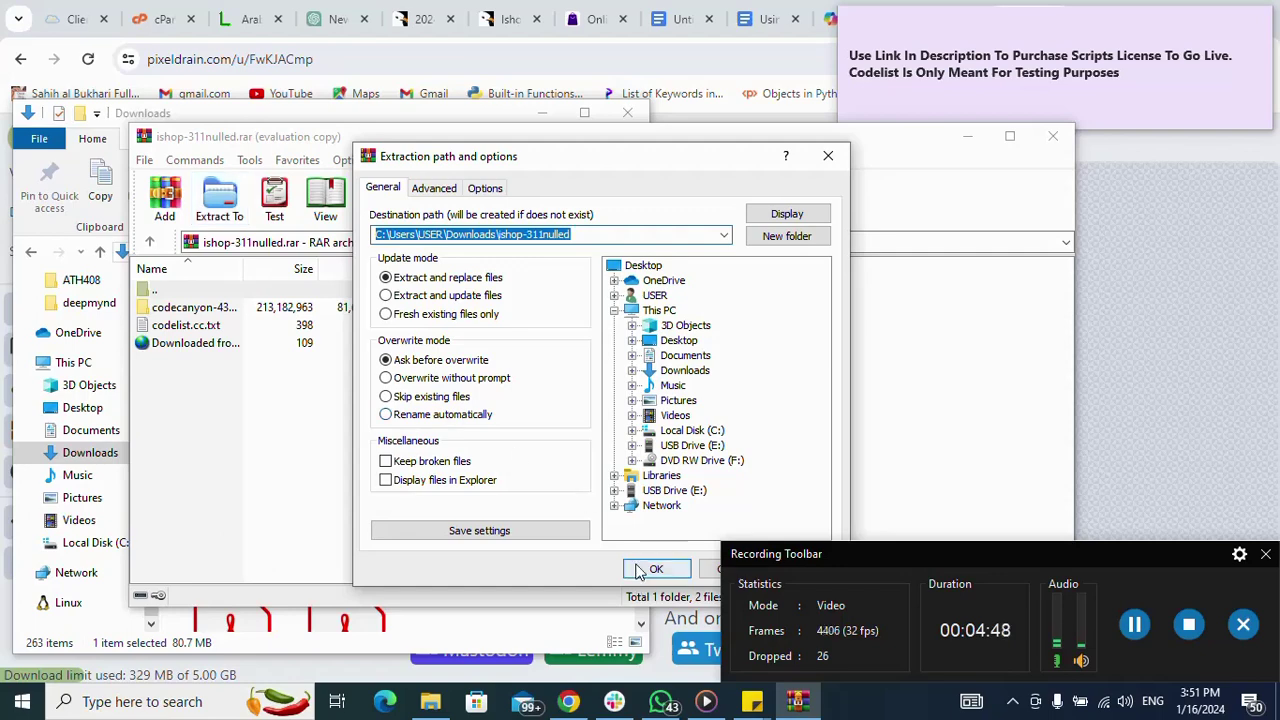
left_click(652, 569)
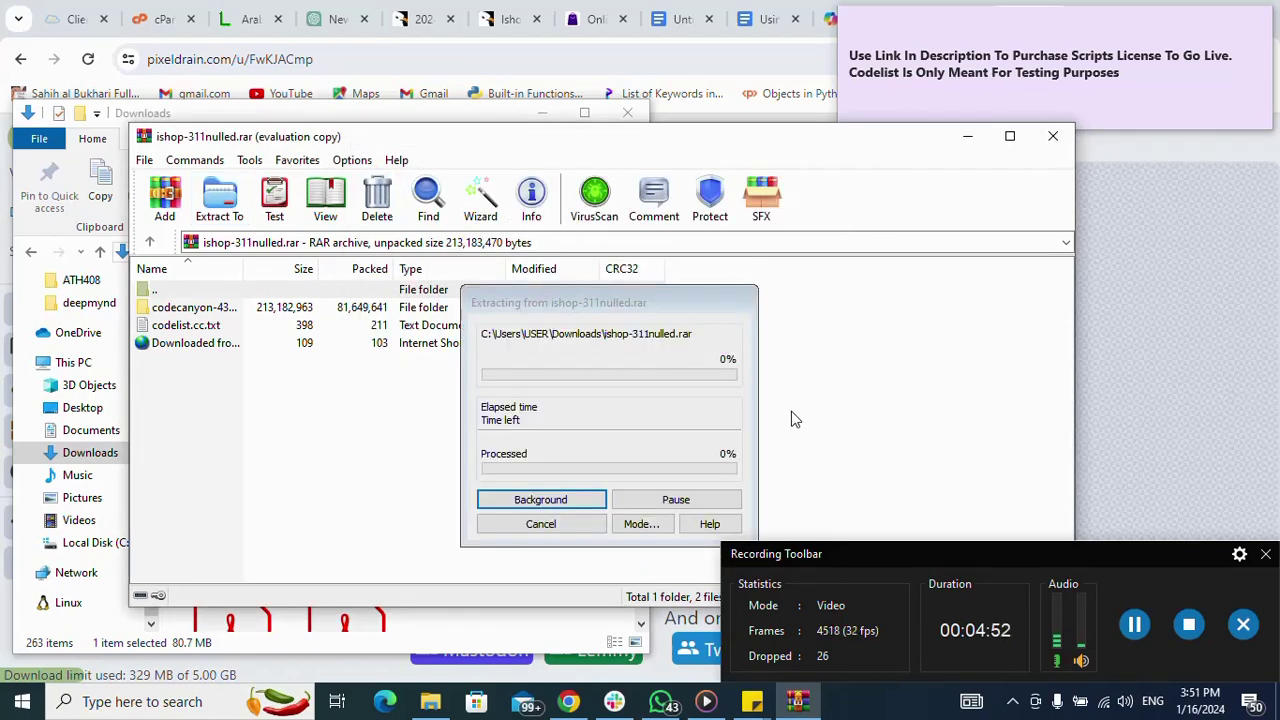
left_click(1135, 624)
left_click(1135, 624)
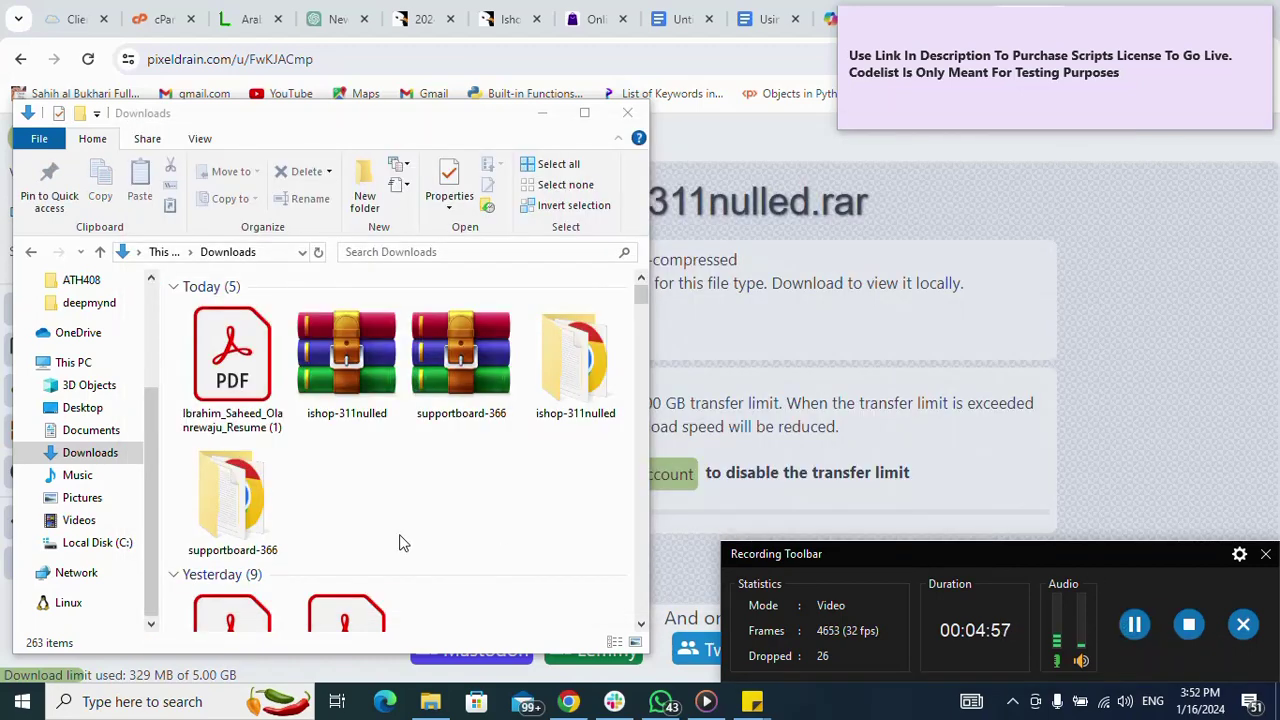
Open the extracted ishop-311nulled folder and its codecanyon-43235652-ishop-multivendor-laravel-vue-ecommerce-cms subfolder.
left_click(575, 400)
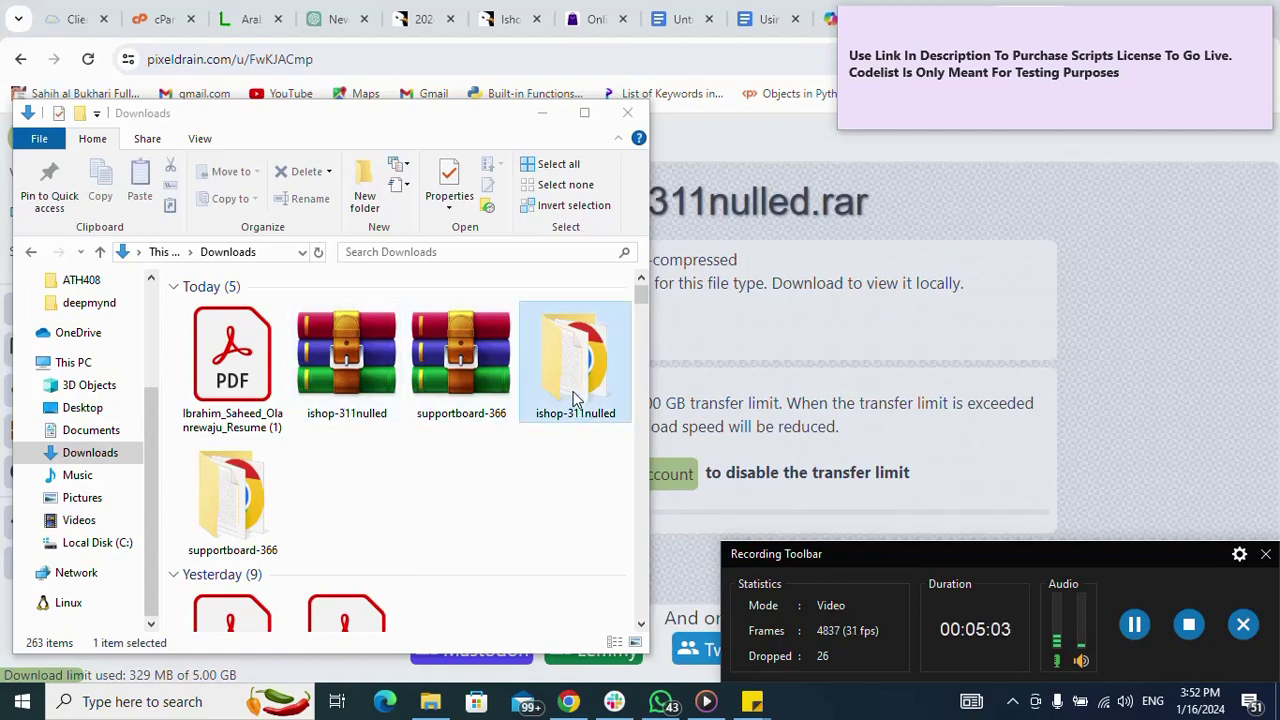
double_click(575, 400)
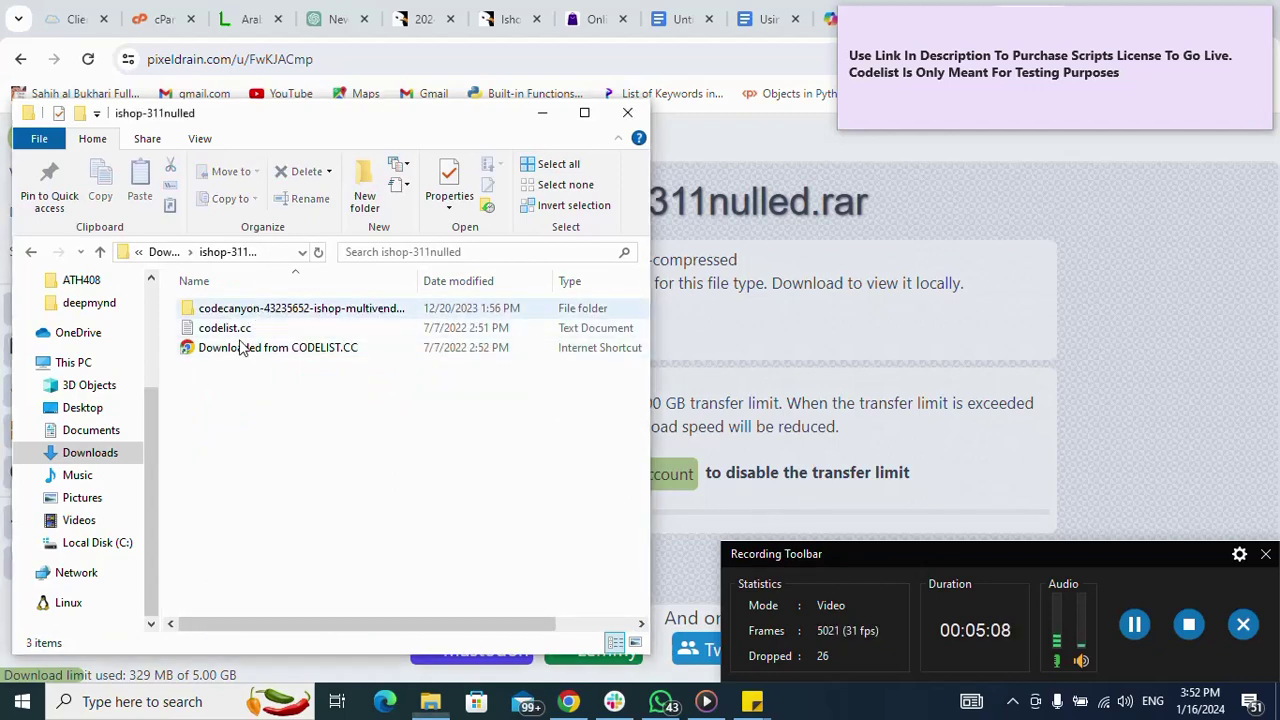
left_click(222, 308)
double_click(221, 309)
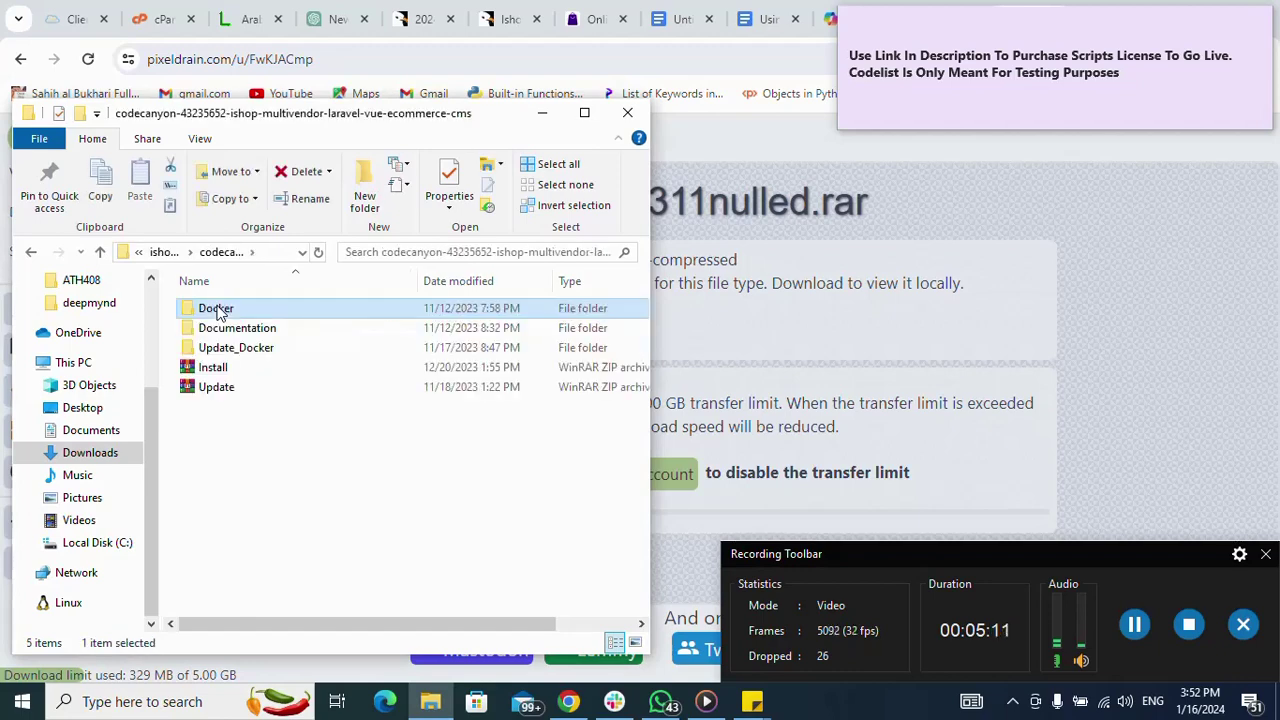
Look inside the Docker folder and the parent ishop-311nulled folder, and return to the codecanyon package folder.
double_click(218, 310)
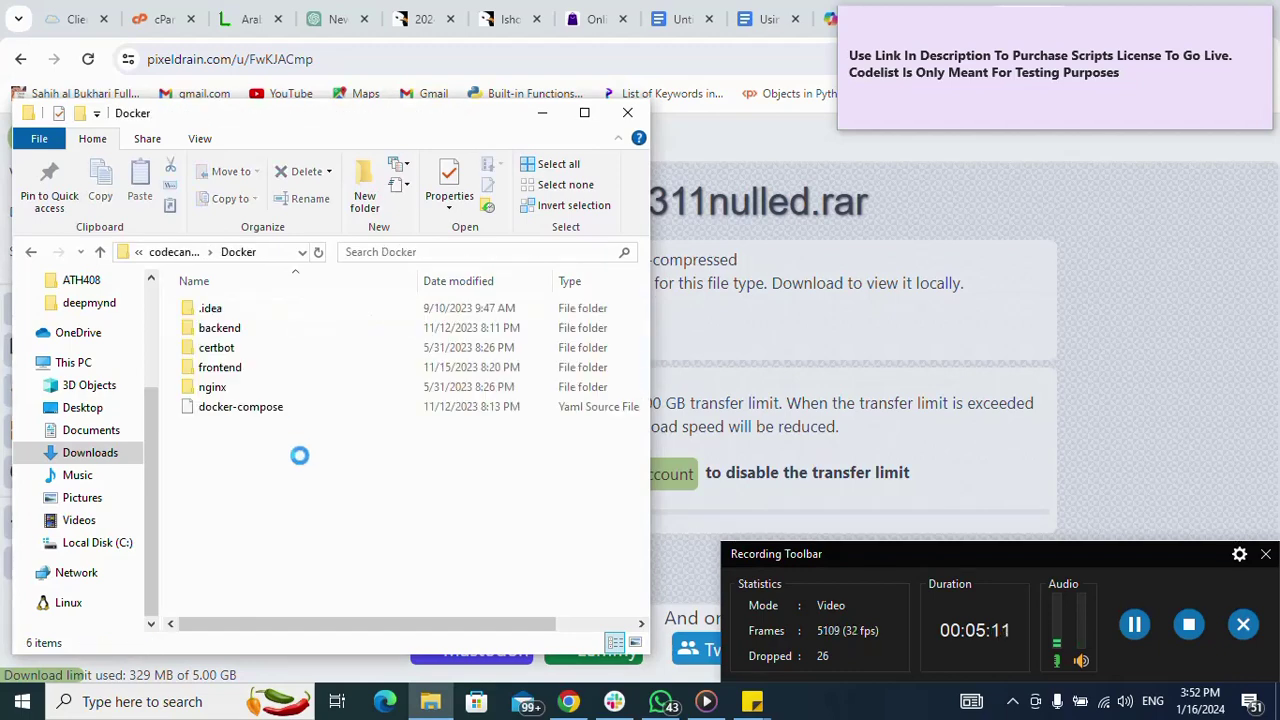
left_click(162, 252)
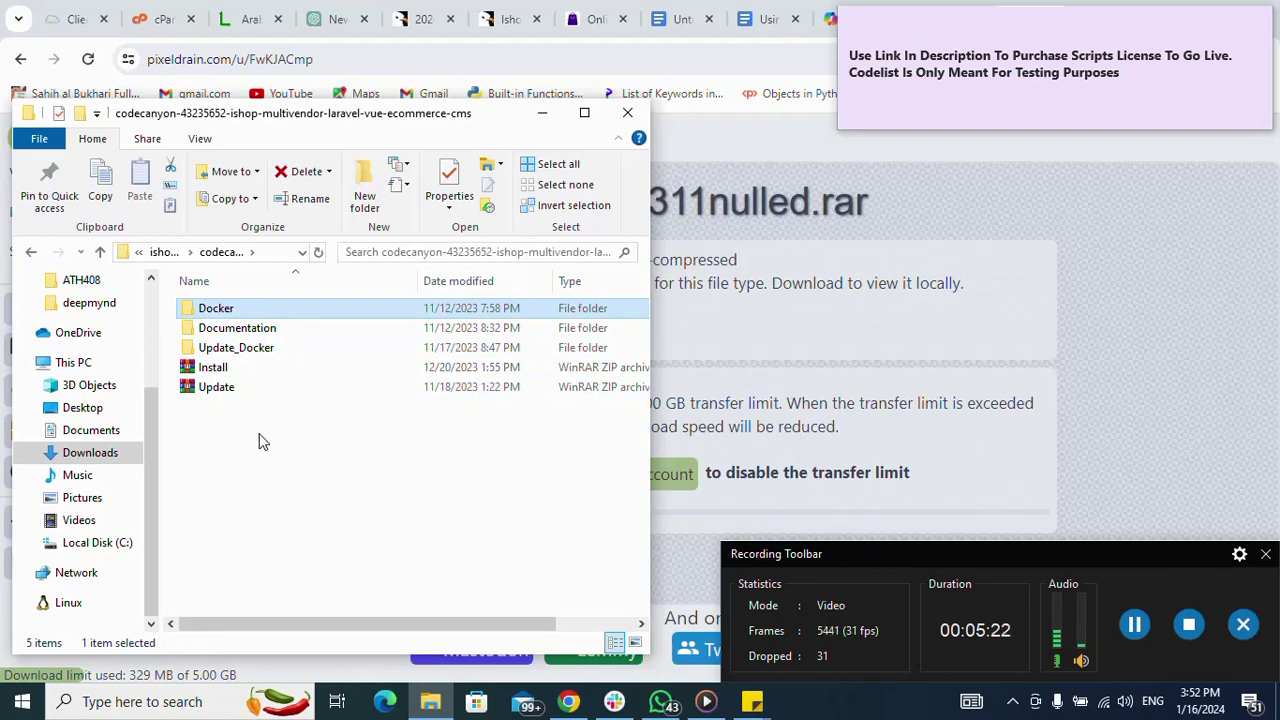
left_click(160, 252)
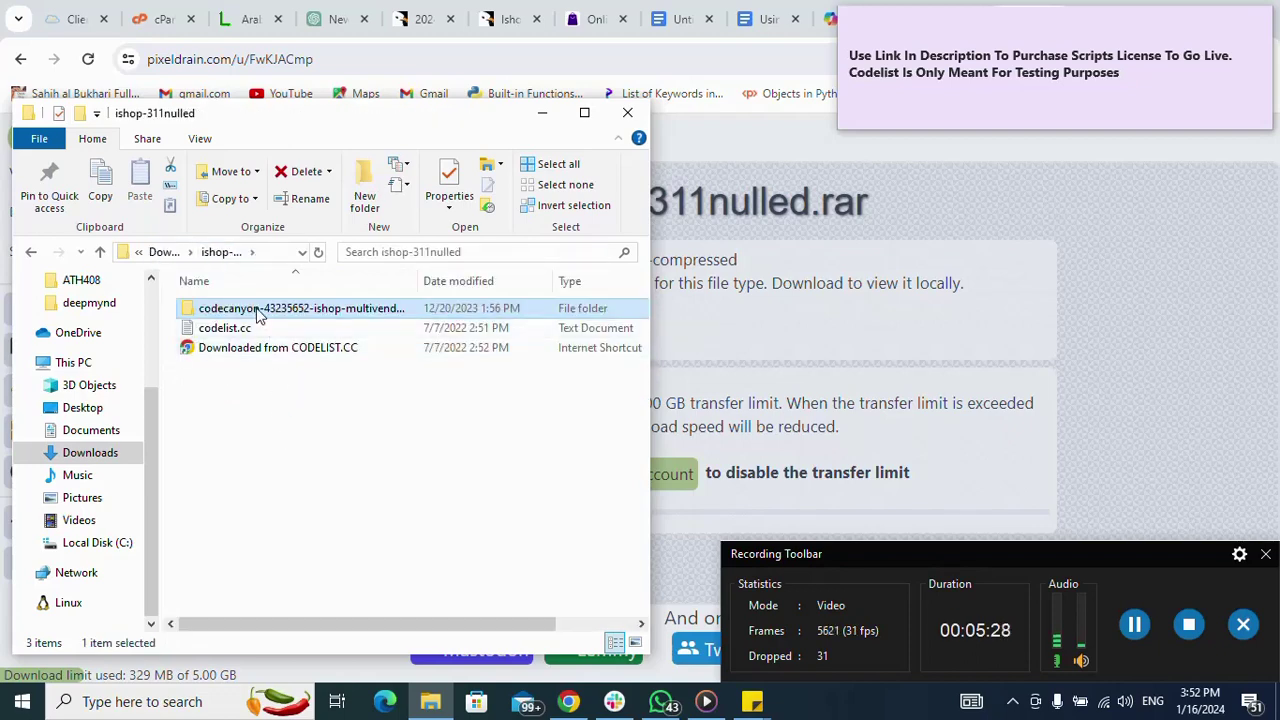
double_click(258, 314)
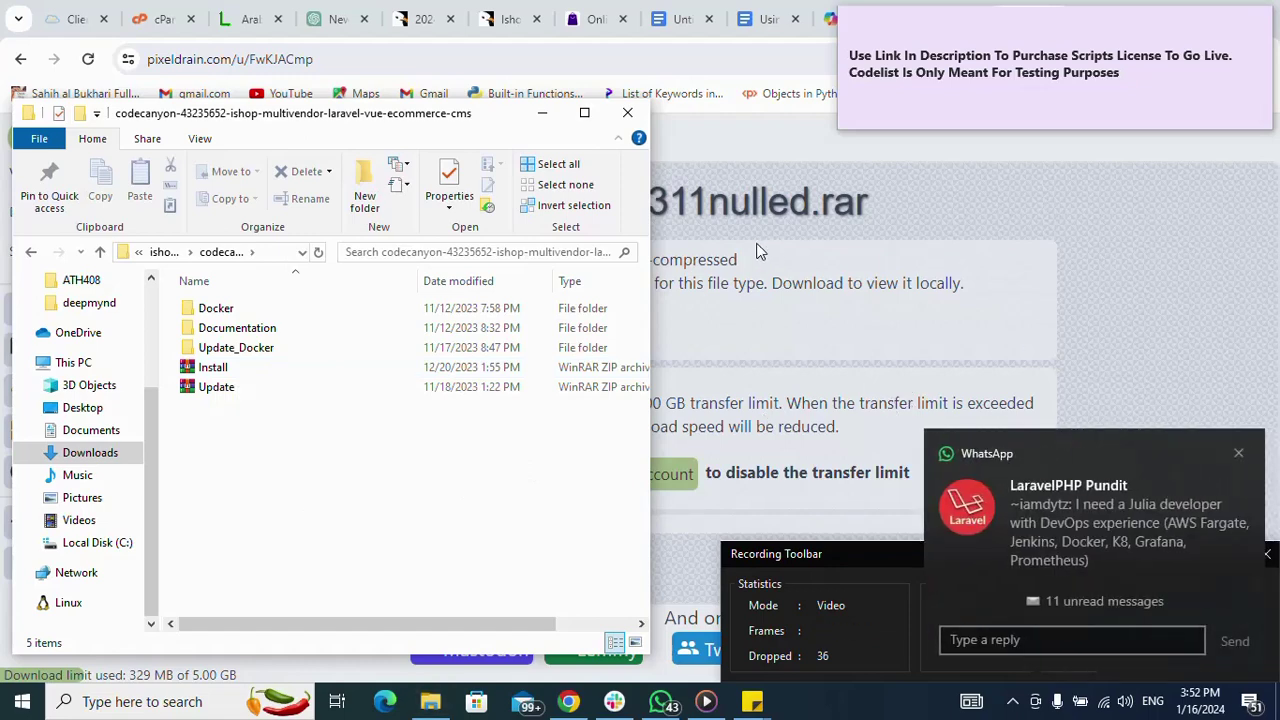
Switch to cPanel in the browser and open the File Manager.
left_click(158, 21)
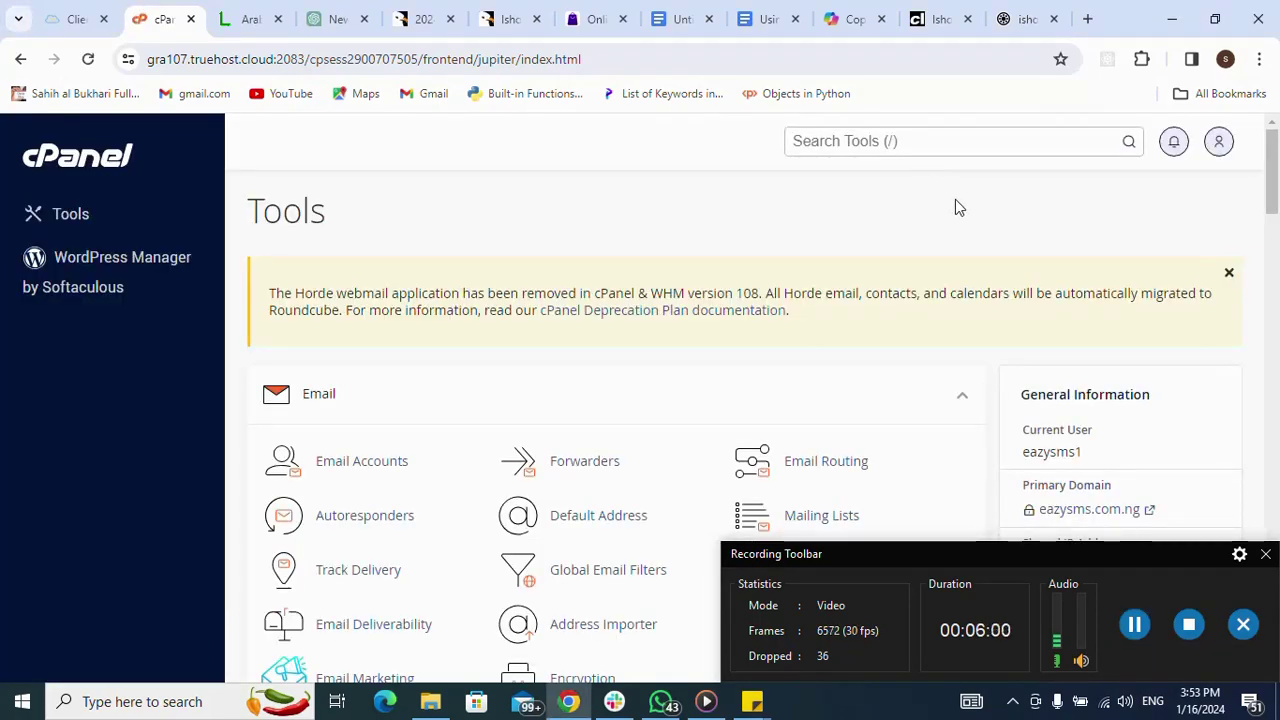
scroll(955, 207, "down", 5)
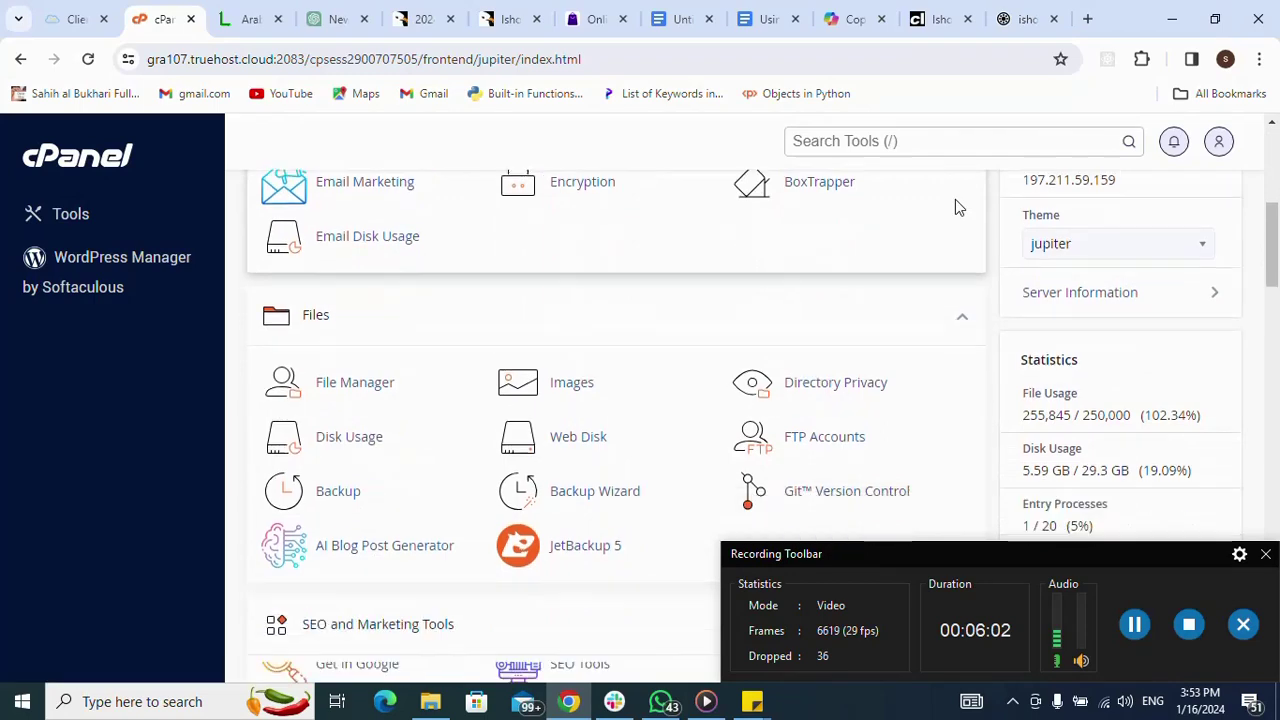
scroll(955, 207, "down", 1)
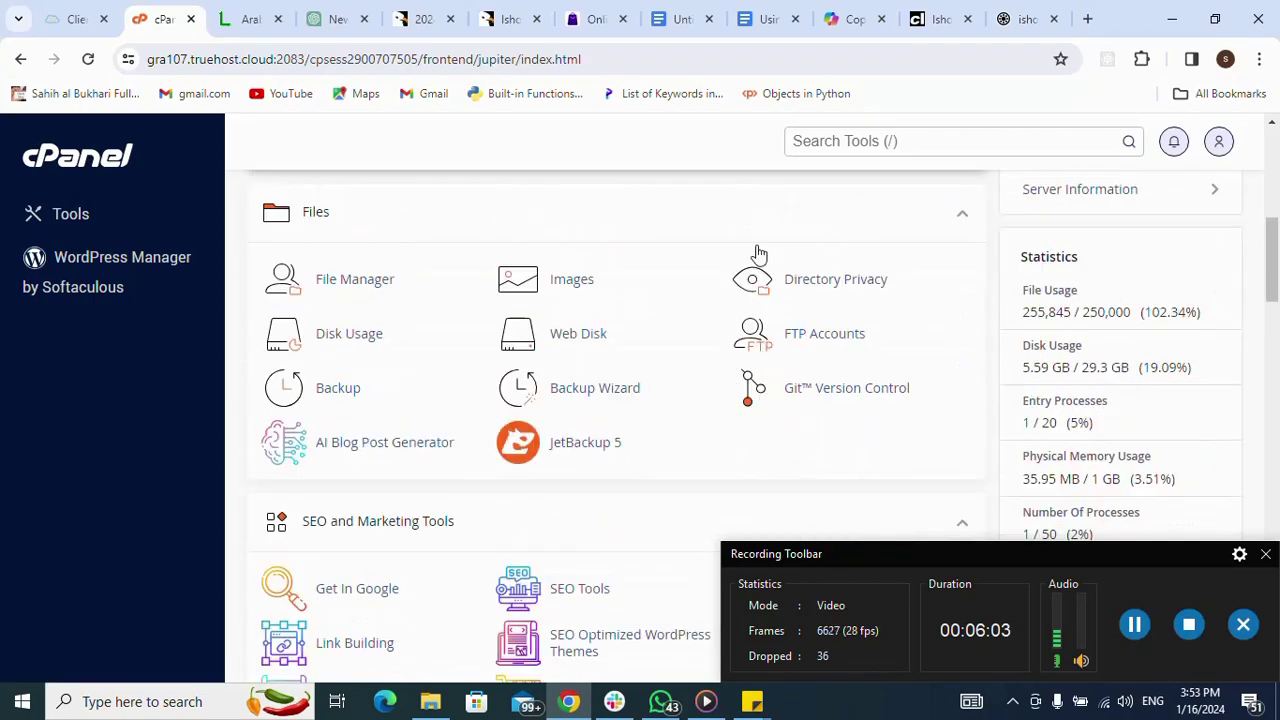
left_click(360, 284)
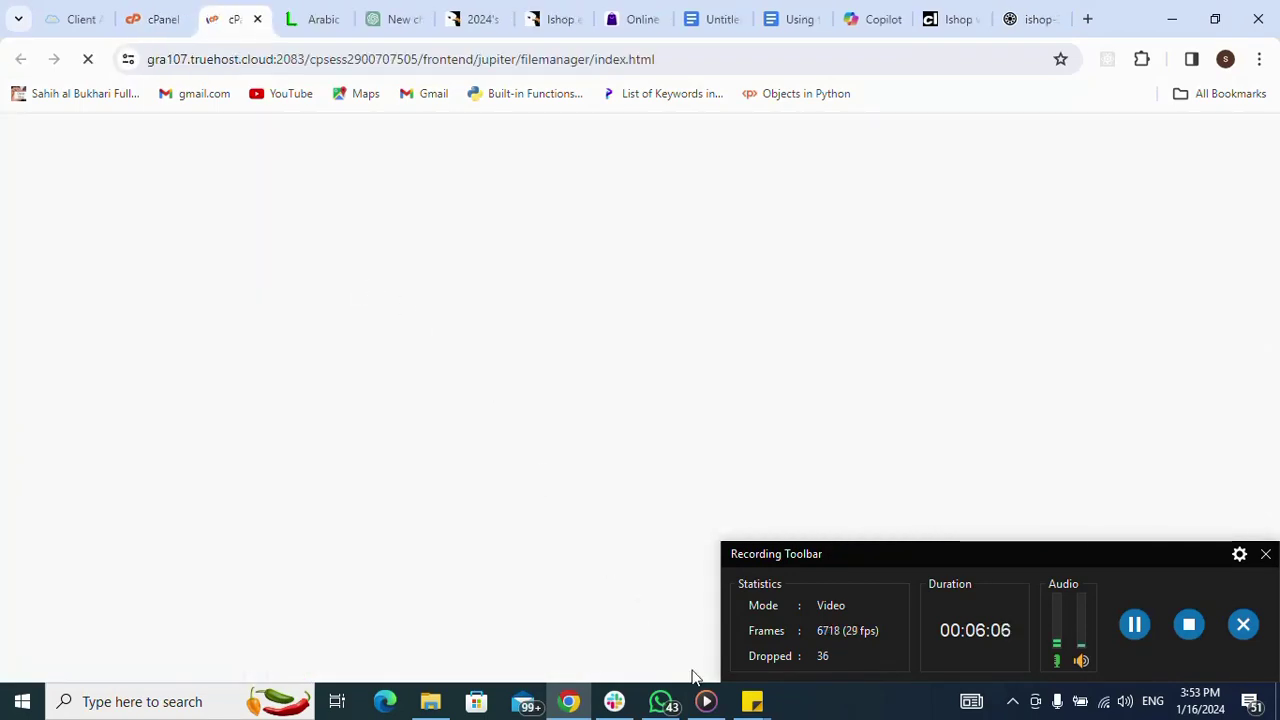
Show the sticky notes about subscribing, hiring installation help and buying a coffee over the File Manager, and dismiss the WhatsApp notification.
mouse_move(752, 701)
mouse_move(943, 637)
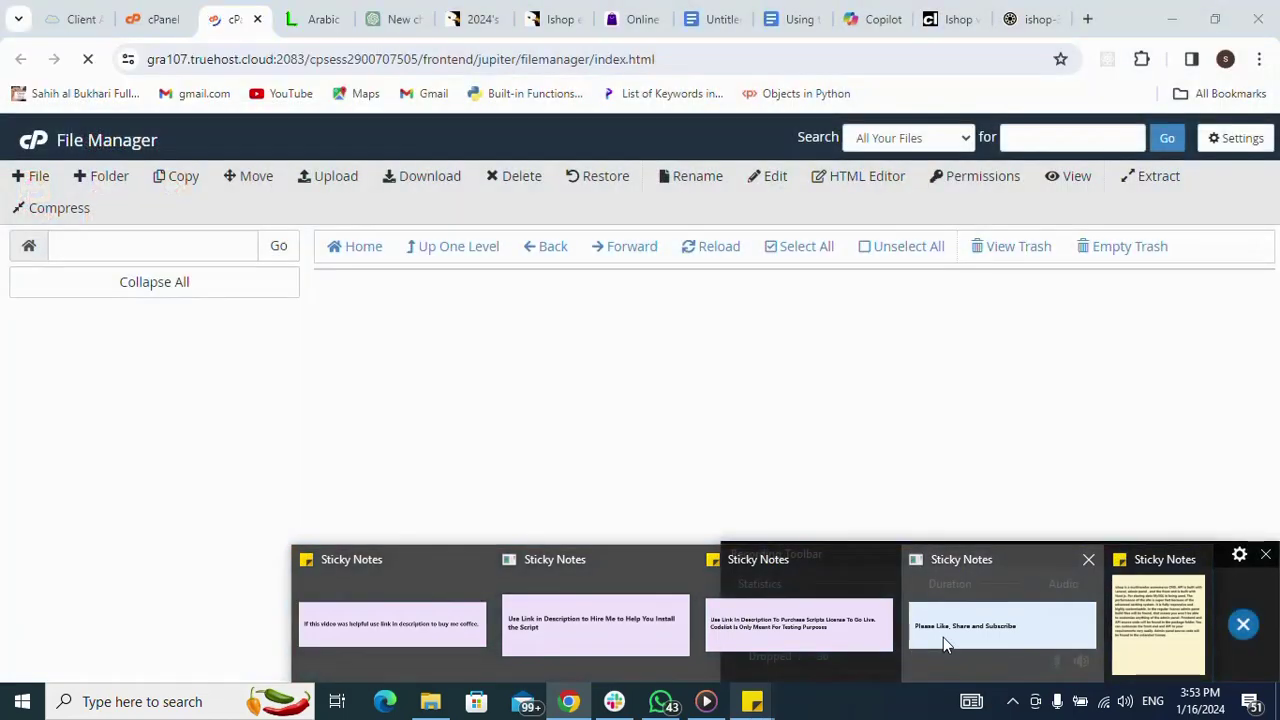
left_click(966, 631)
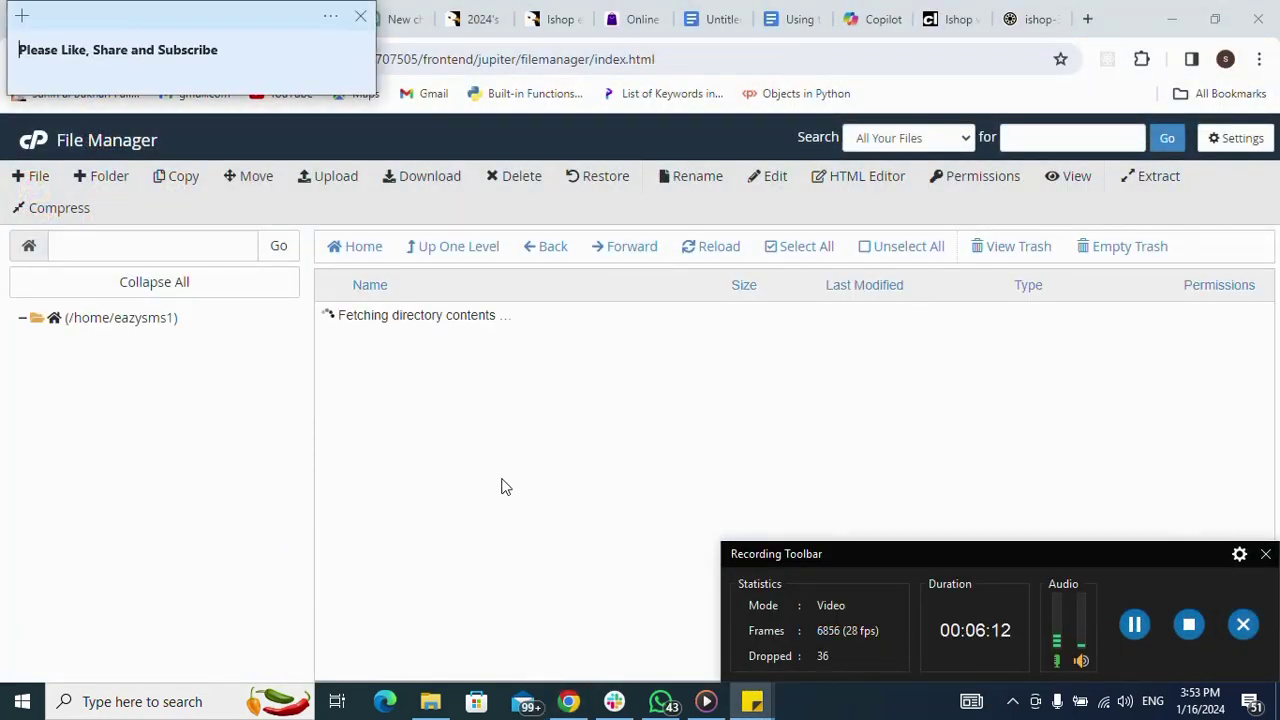
mouse_move(752, 701)
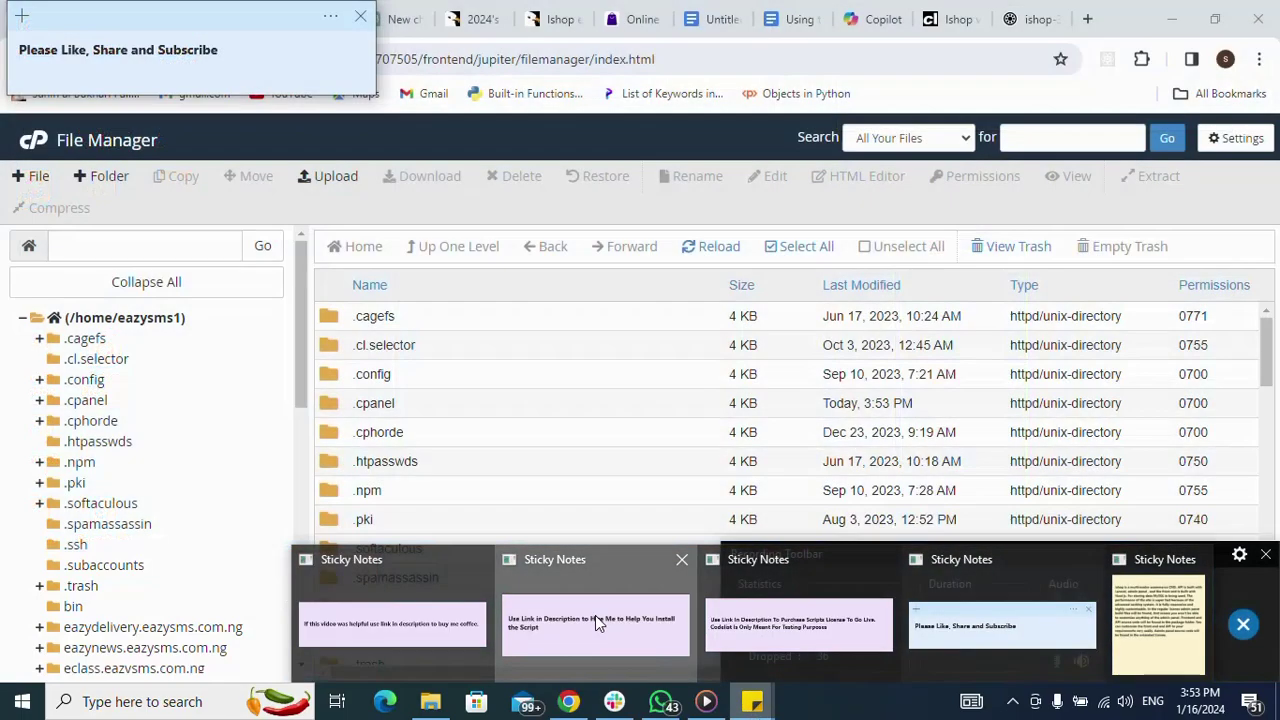
left_click(595, 615)
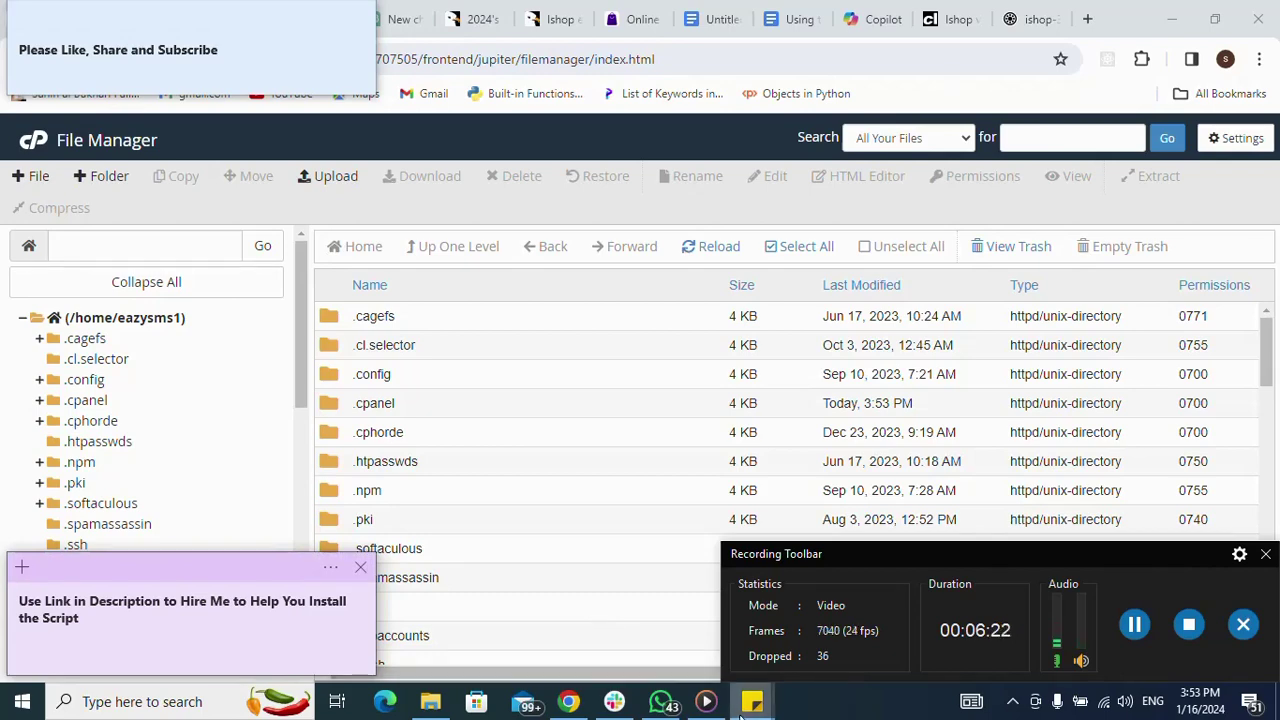
mouse_move(740, 712)
mouse_move(578, 640)
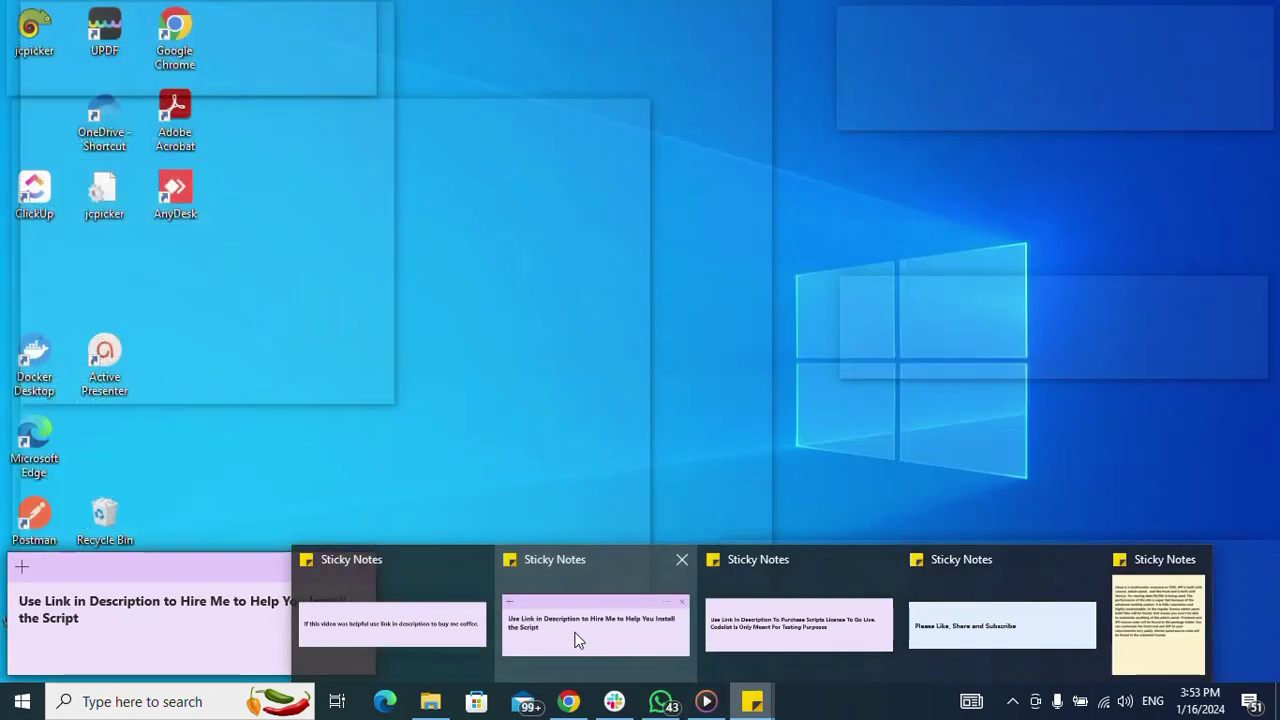
left_click(443, 634)
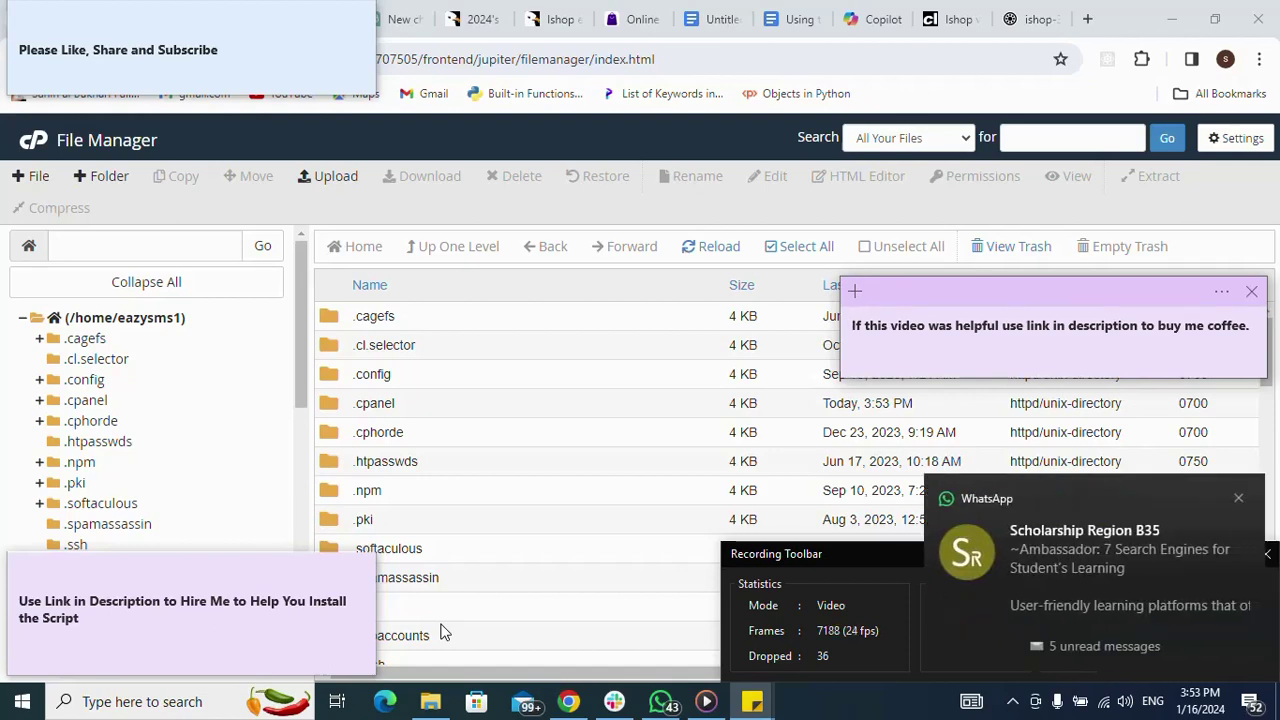
left_click(1238, 500)
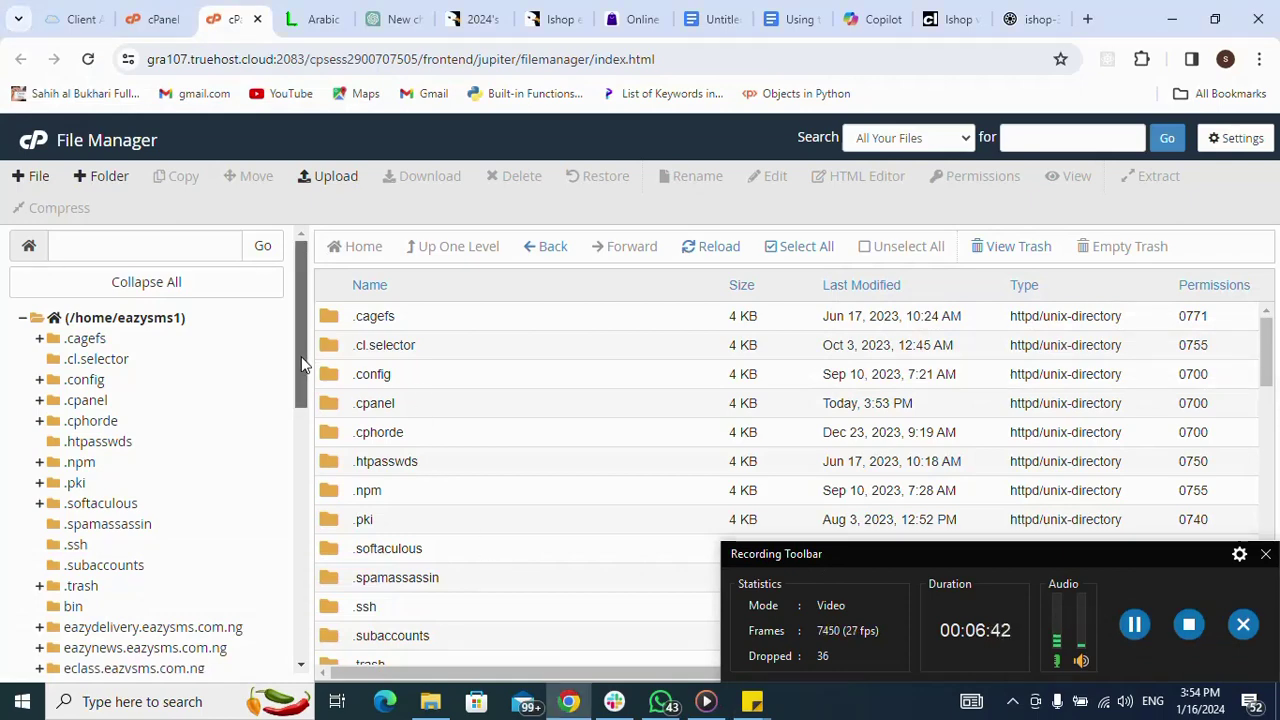
Open the projmgr folder in the File Manager and compare its Install.zip with the Install archive in the extracted package folder.
left_click_drag(305, 363, 282, 558)
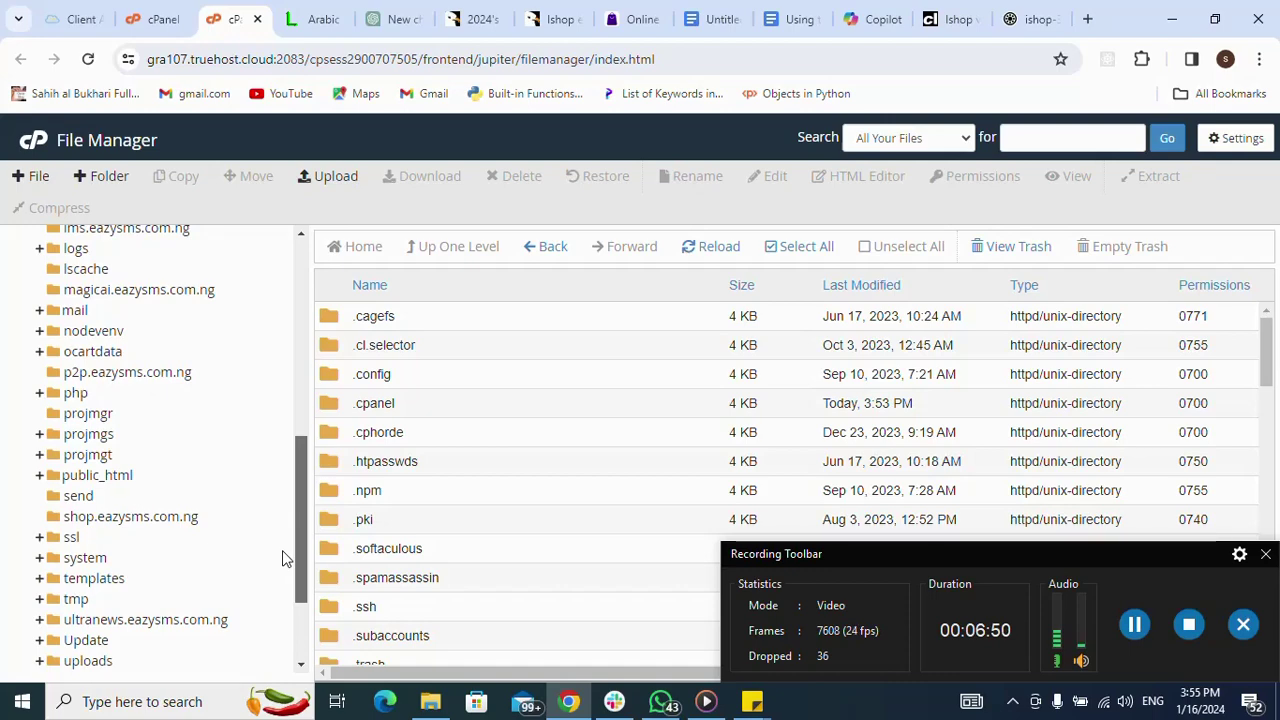
left_click(88, 416)
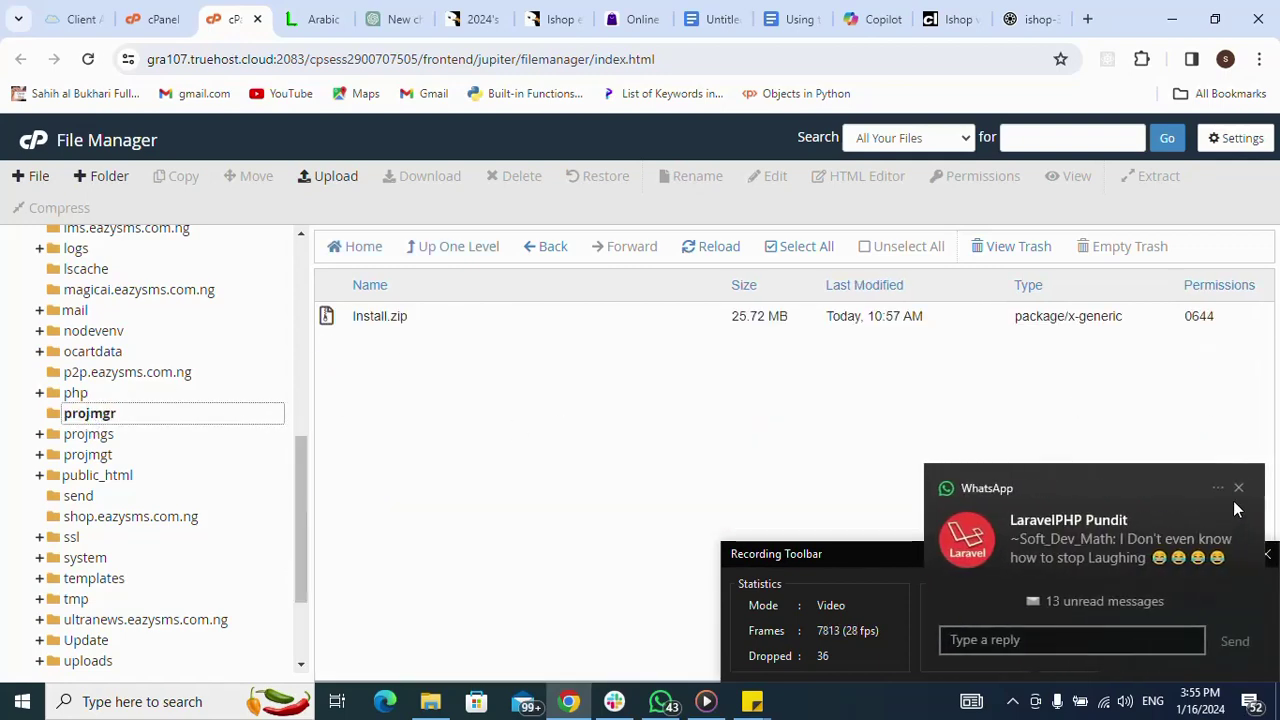
left_click(1238, 489)
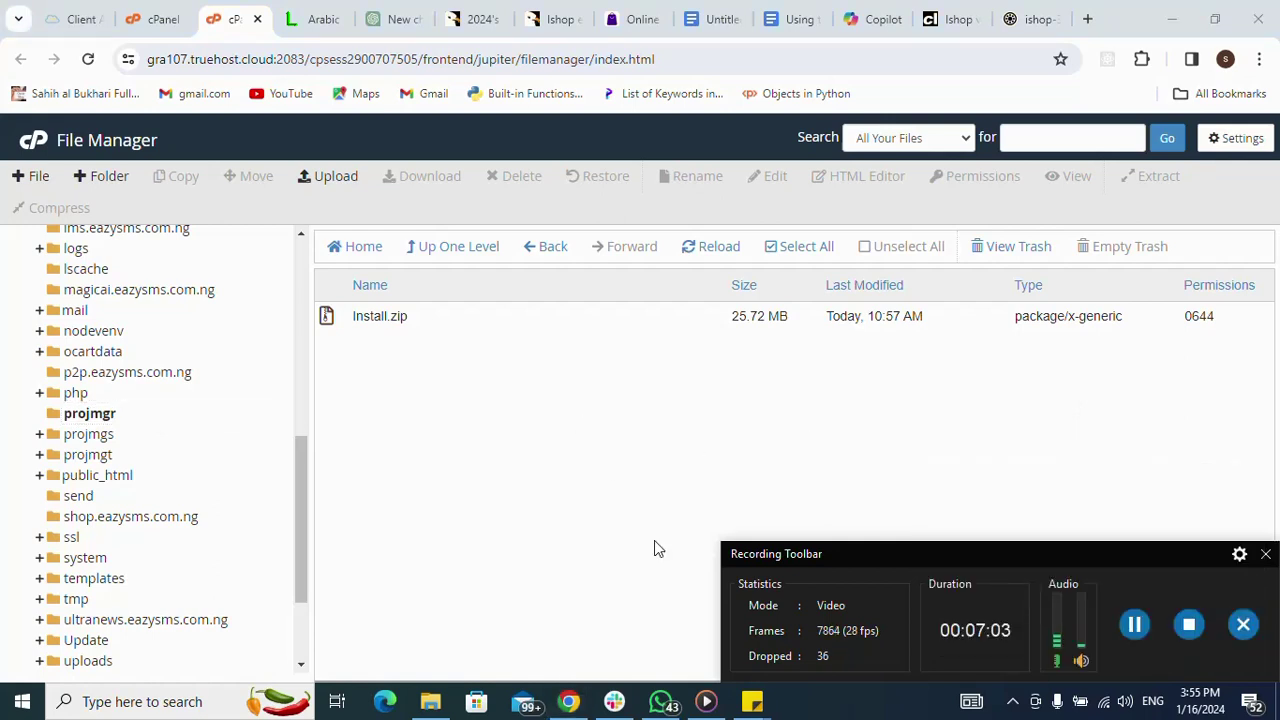
left_click(546, 651)
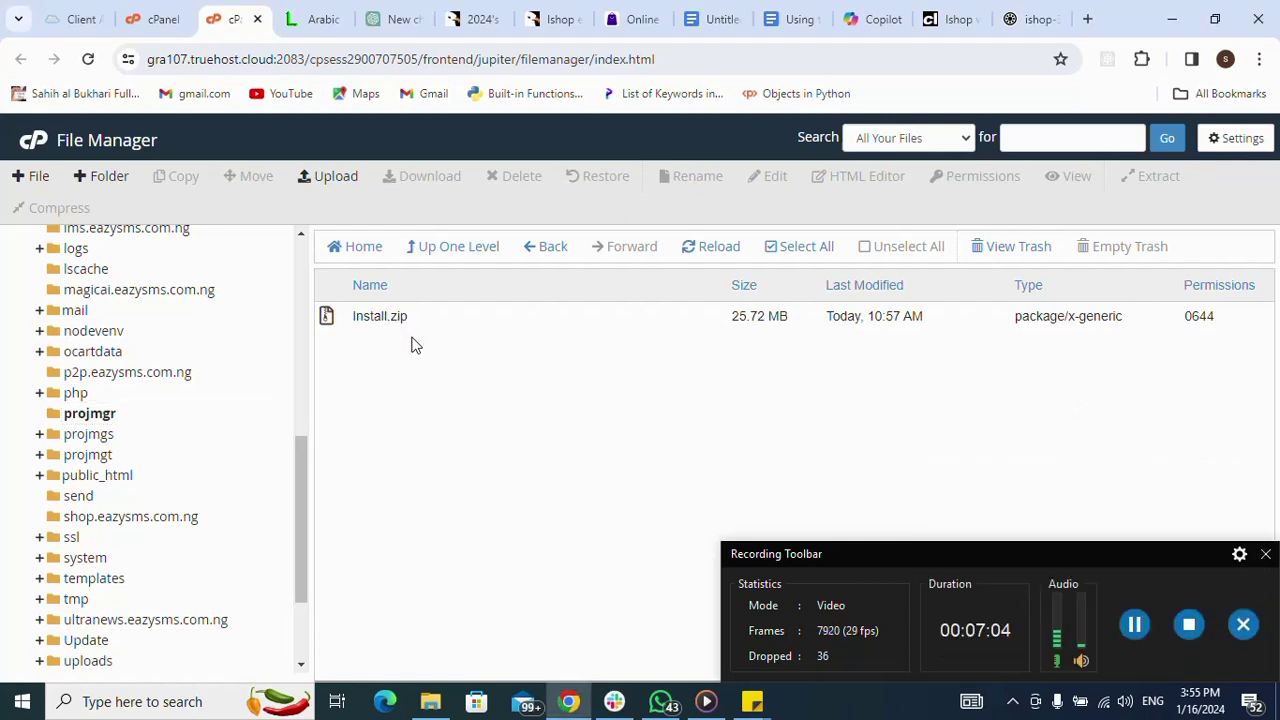
left_click(430, 701)
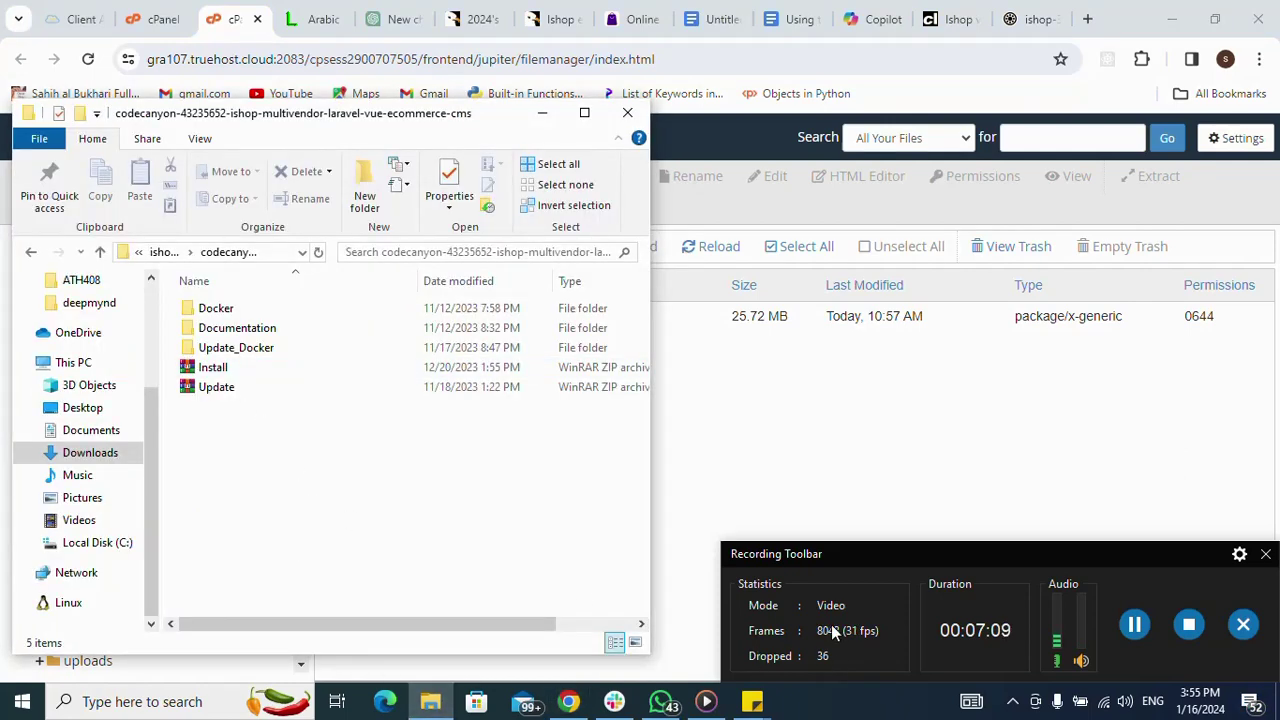
left_click(740, 424)
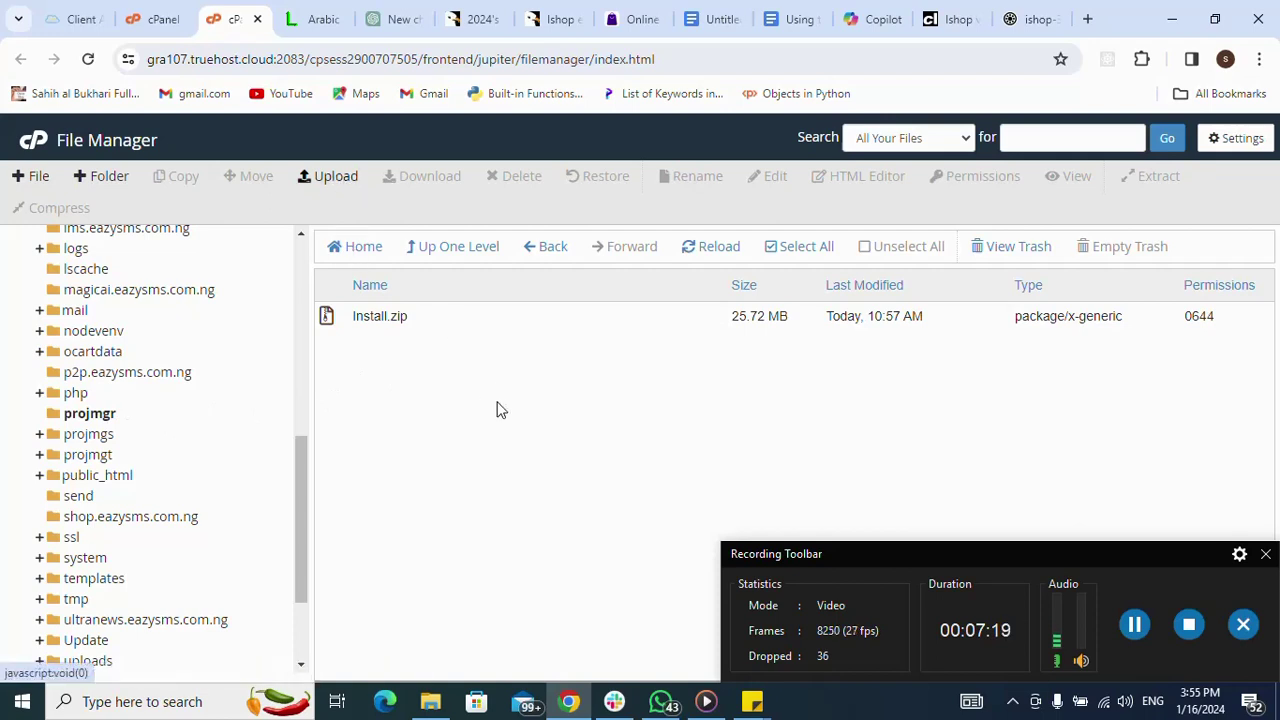
Select the extracted package's Install archive in the upload dialog for projmgr, cancel the selection, and go back to the projmgr folder.
left_click(345, 178)
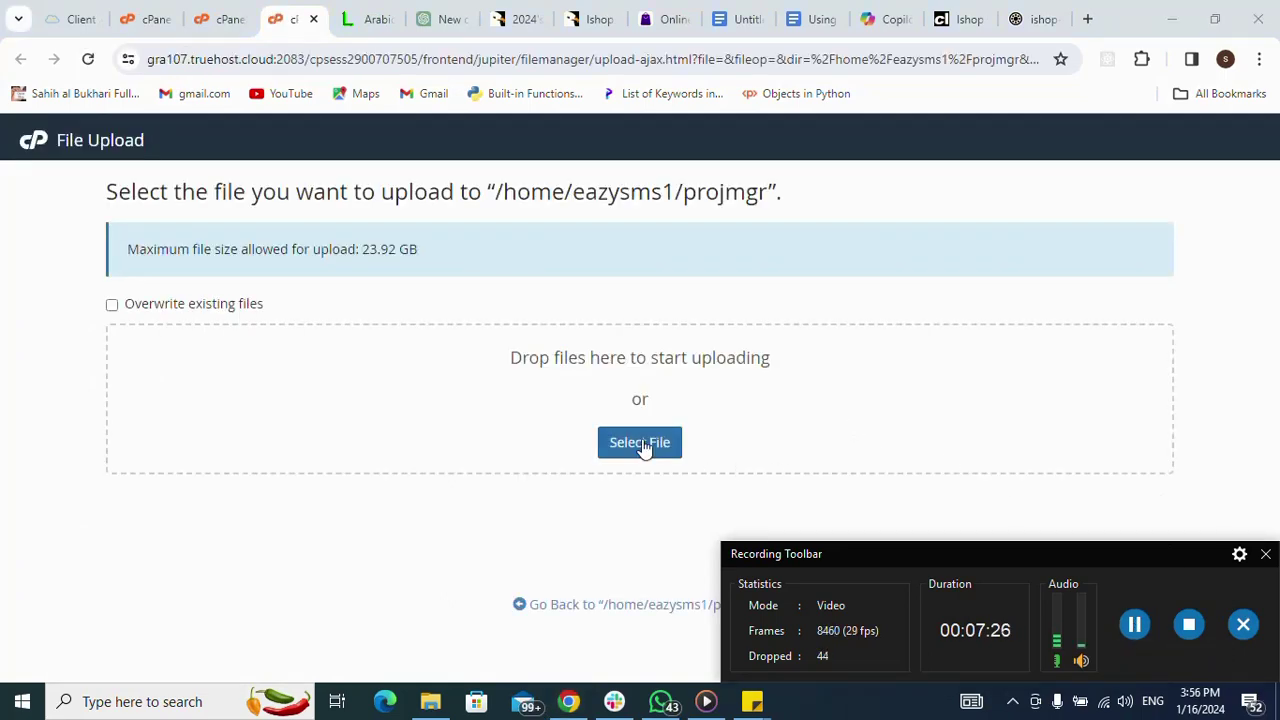
left_click(643, 446)
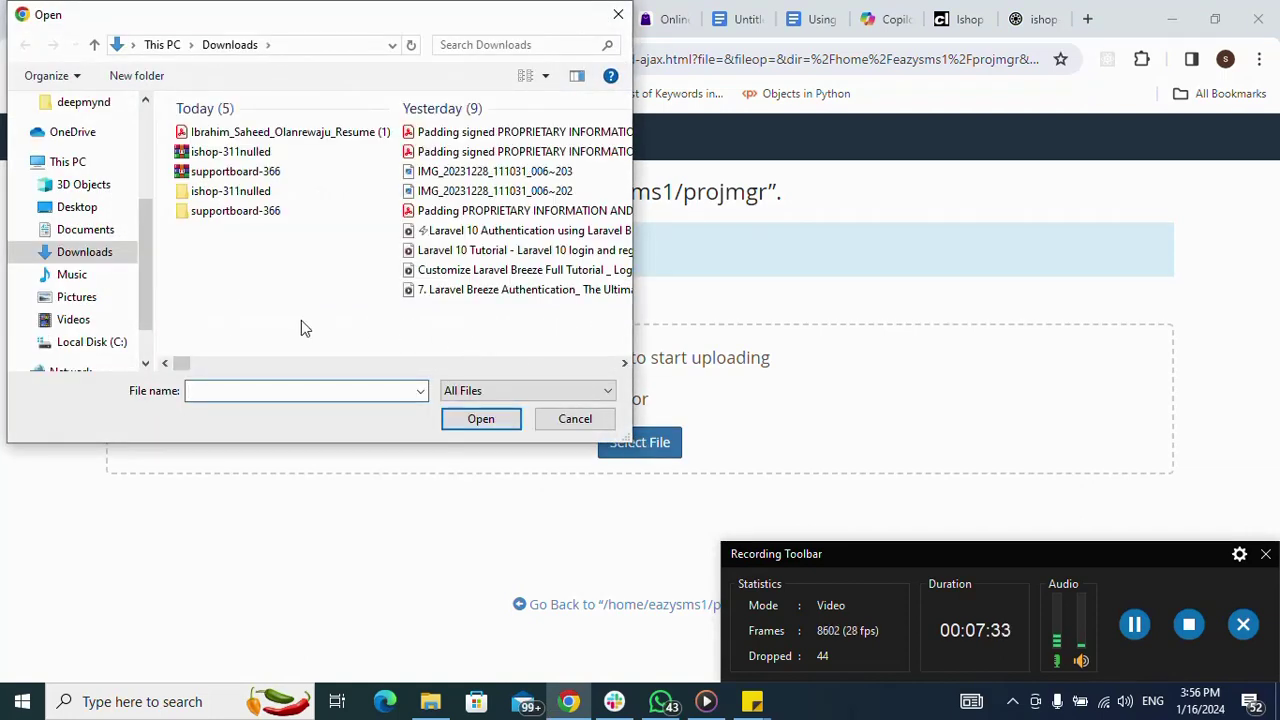
double_click(233, 193)
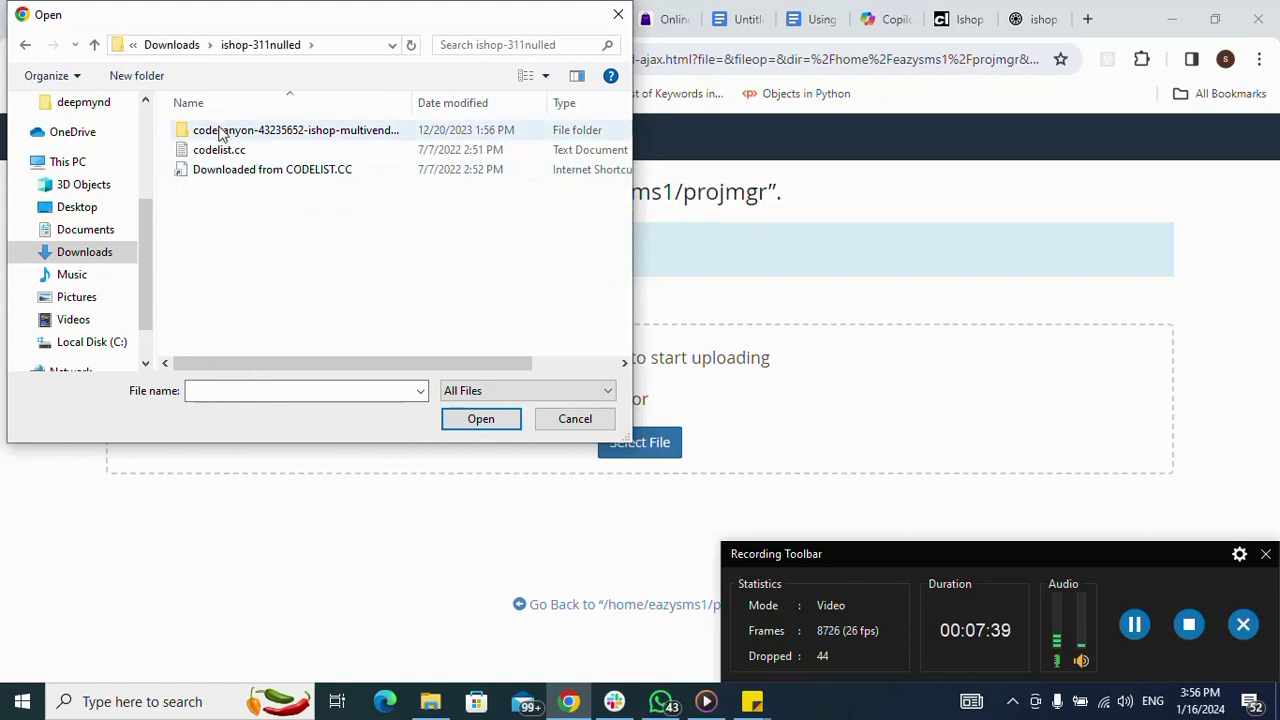
double_click(220, 135)
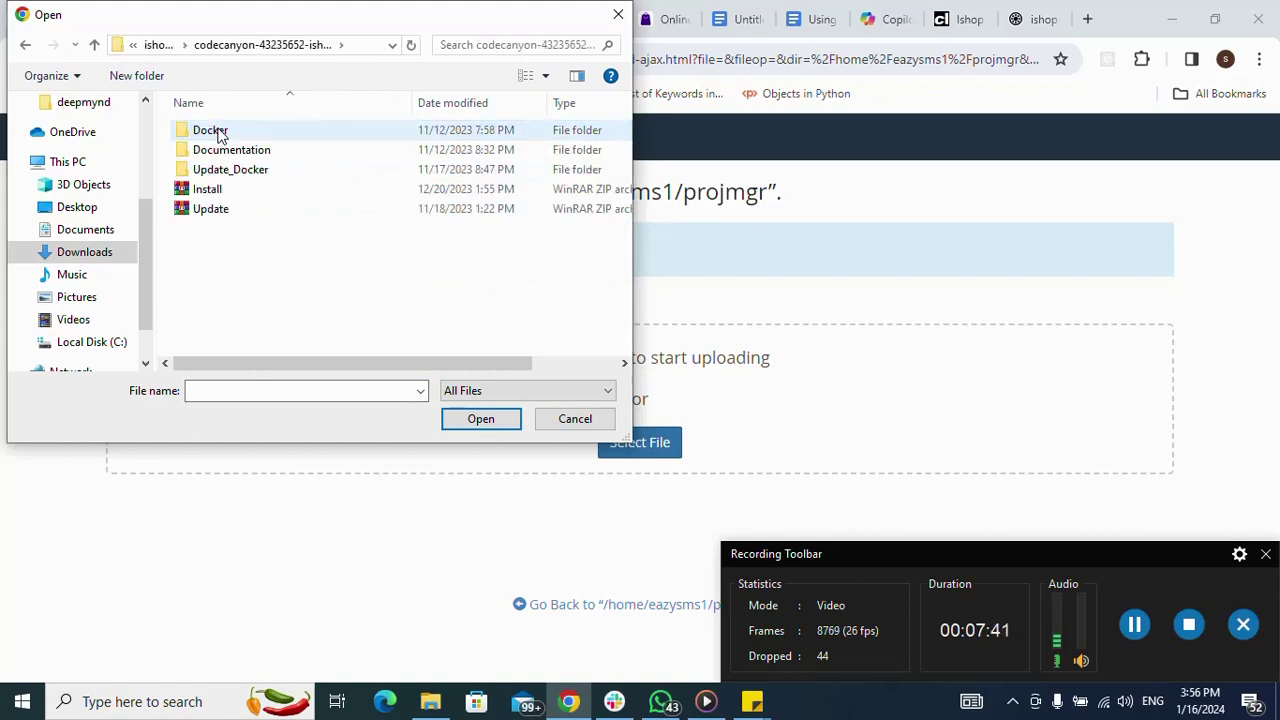
left_click(211, 192)
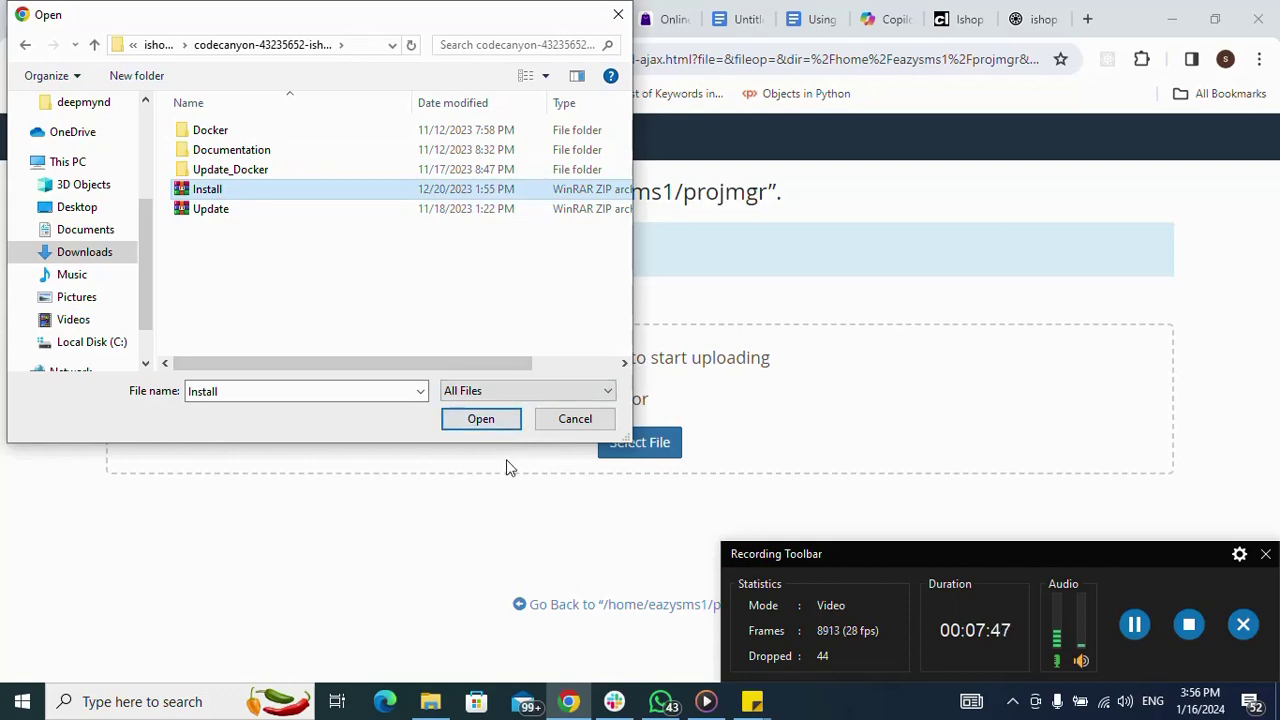
left_click(583, 425)
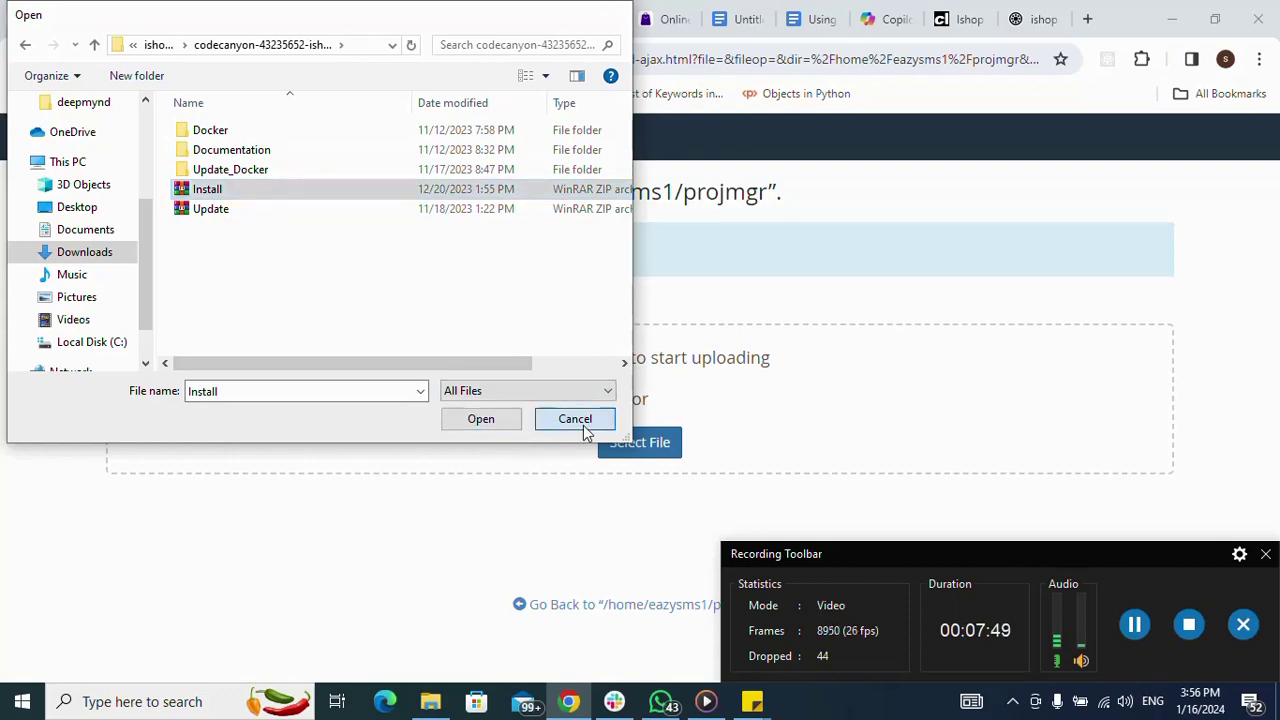
left_click(620, 606)
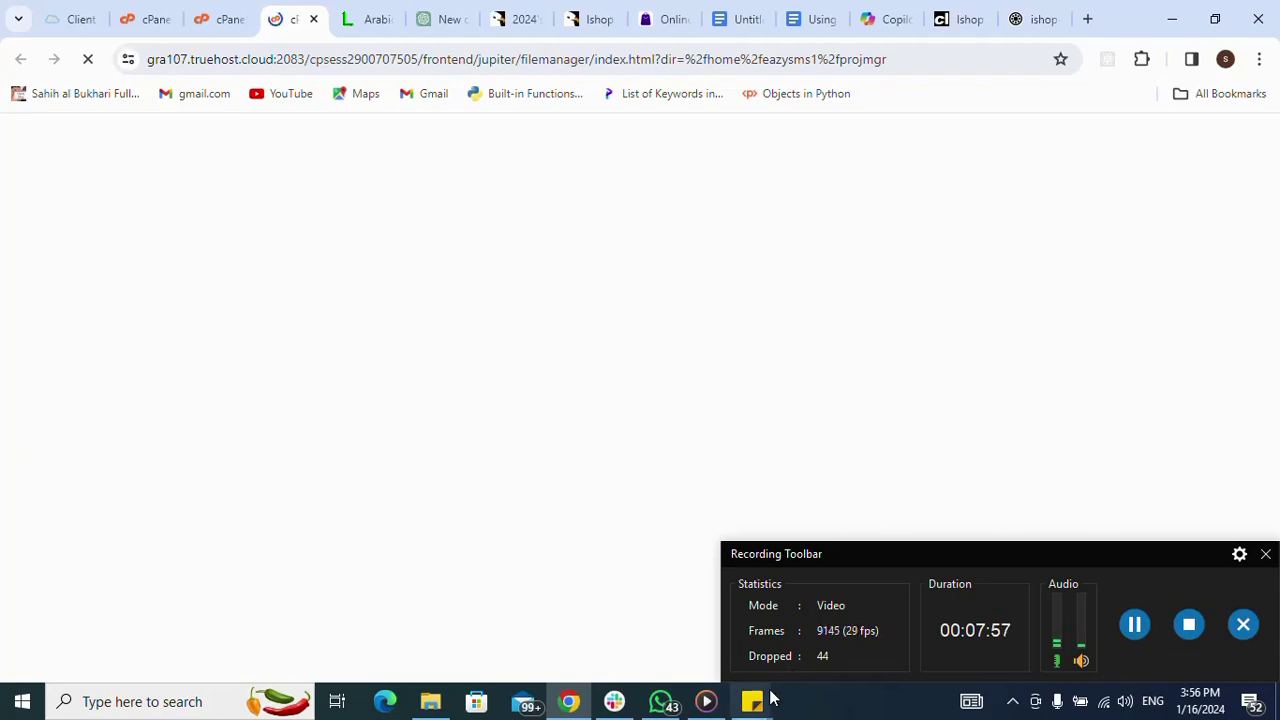
Bring up the "Please Like, Share and Subscribe" sticky note over the File Manager, and return to the projmgr folder.
mouse_move(757, 704)
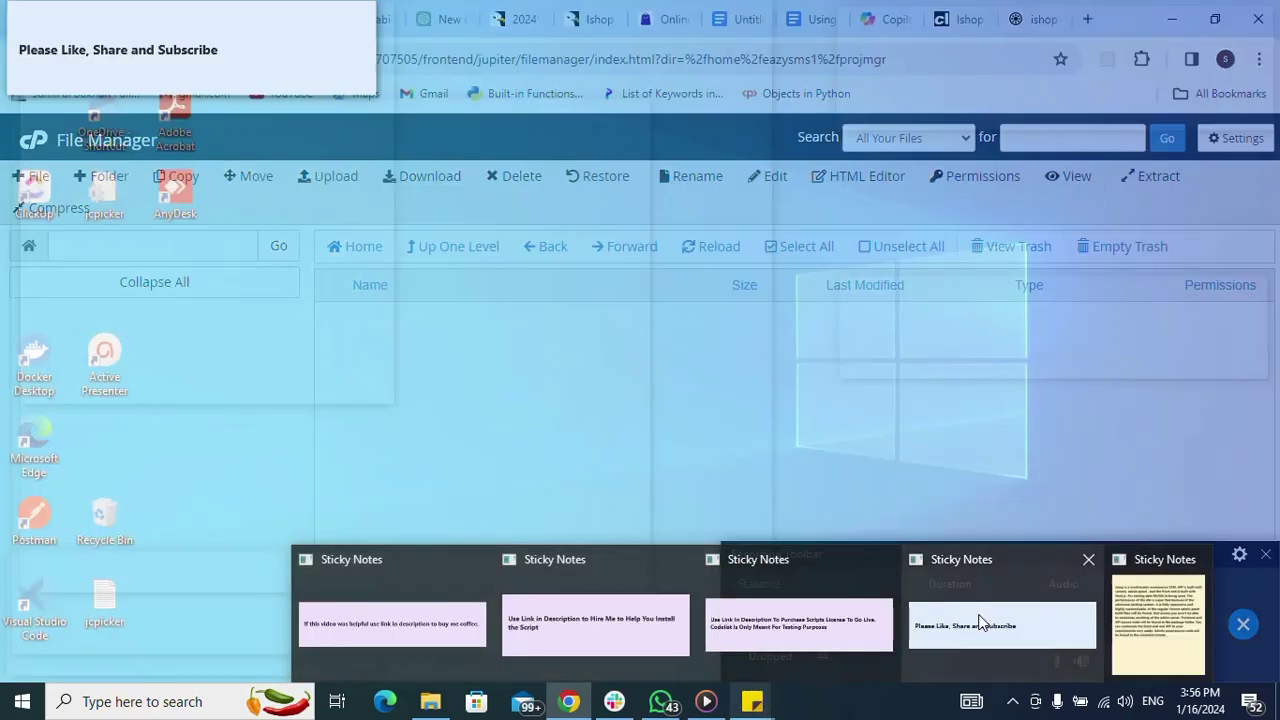
left_click(978, 614)
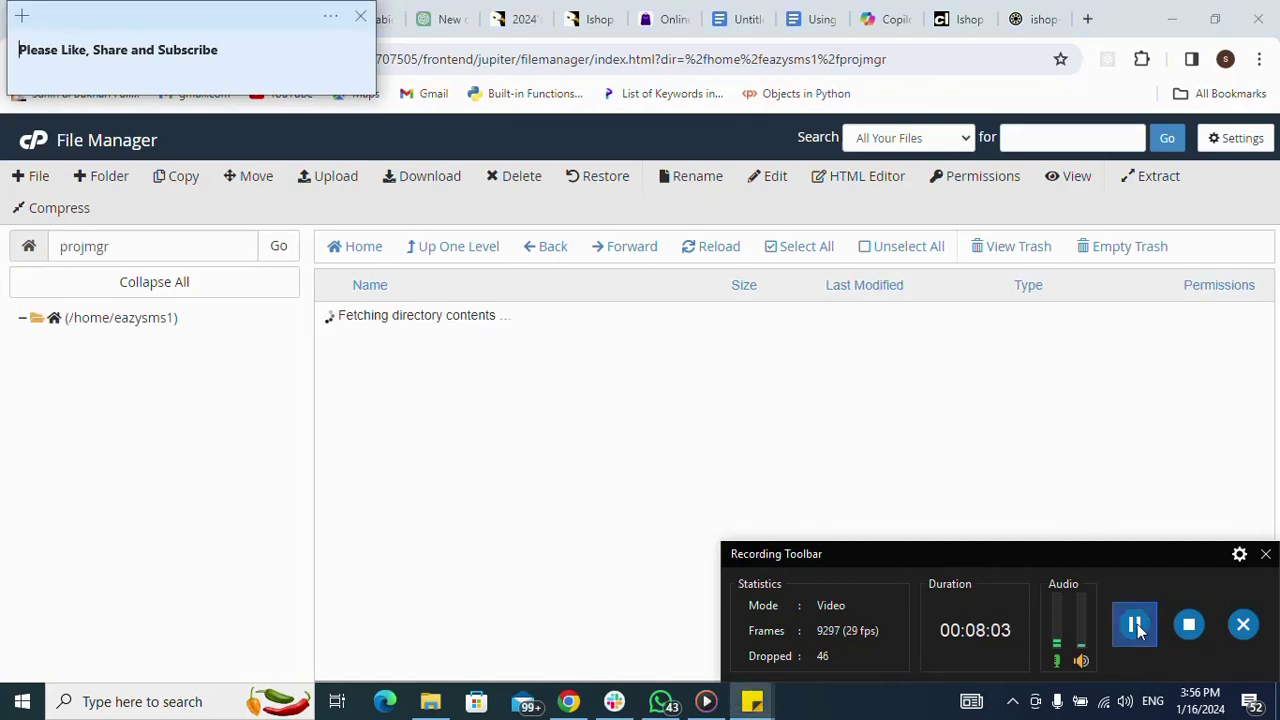
left_click(603, 405)
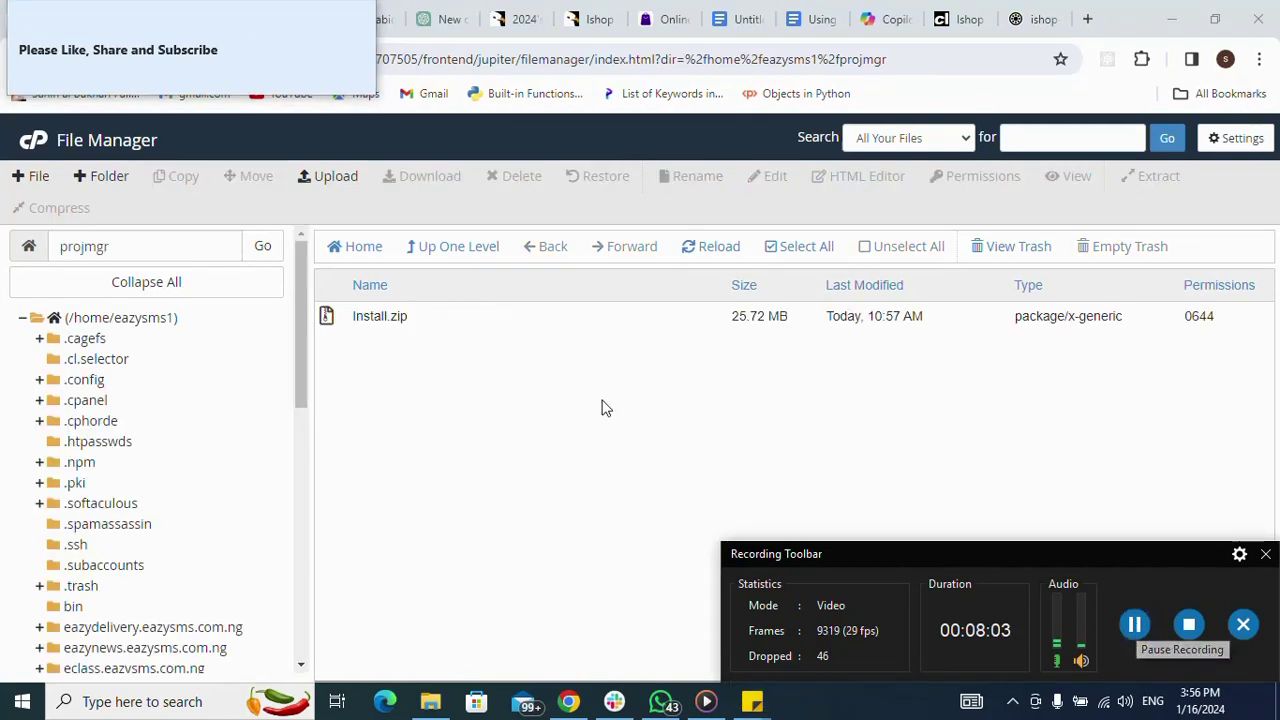
Extract Install.zip into /projmgr, review the extraction results to the end of the list, and close them.
right_click(328, 318)
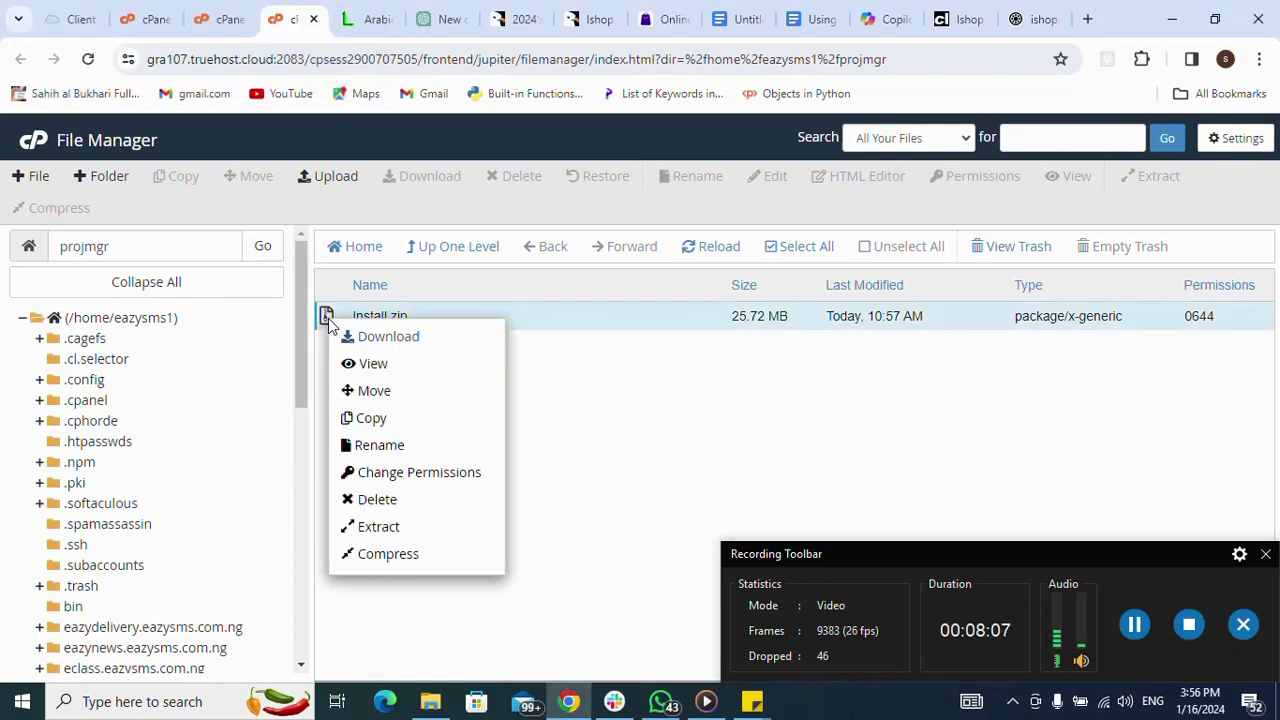
left_click(388, 529)
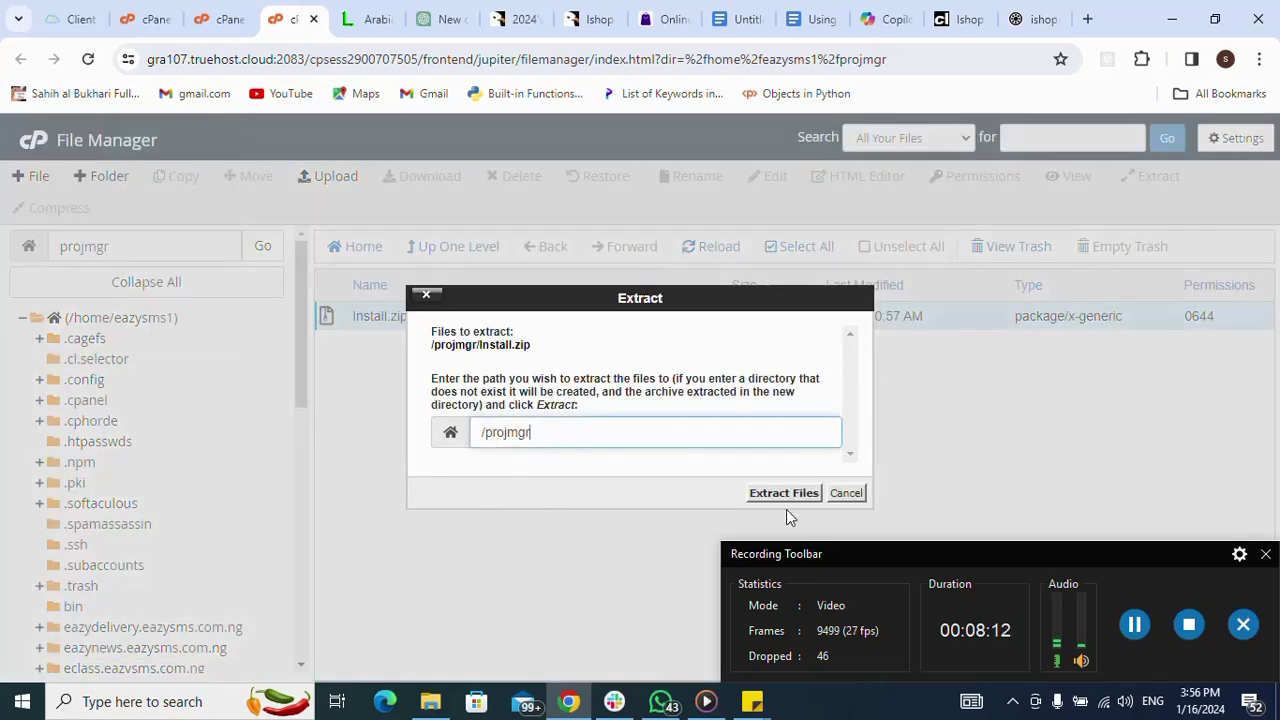
left_click(778, 493)
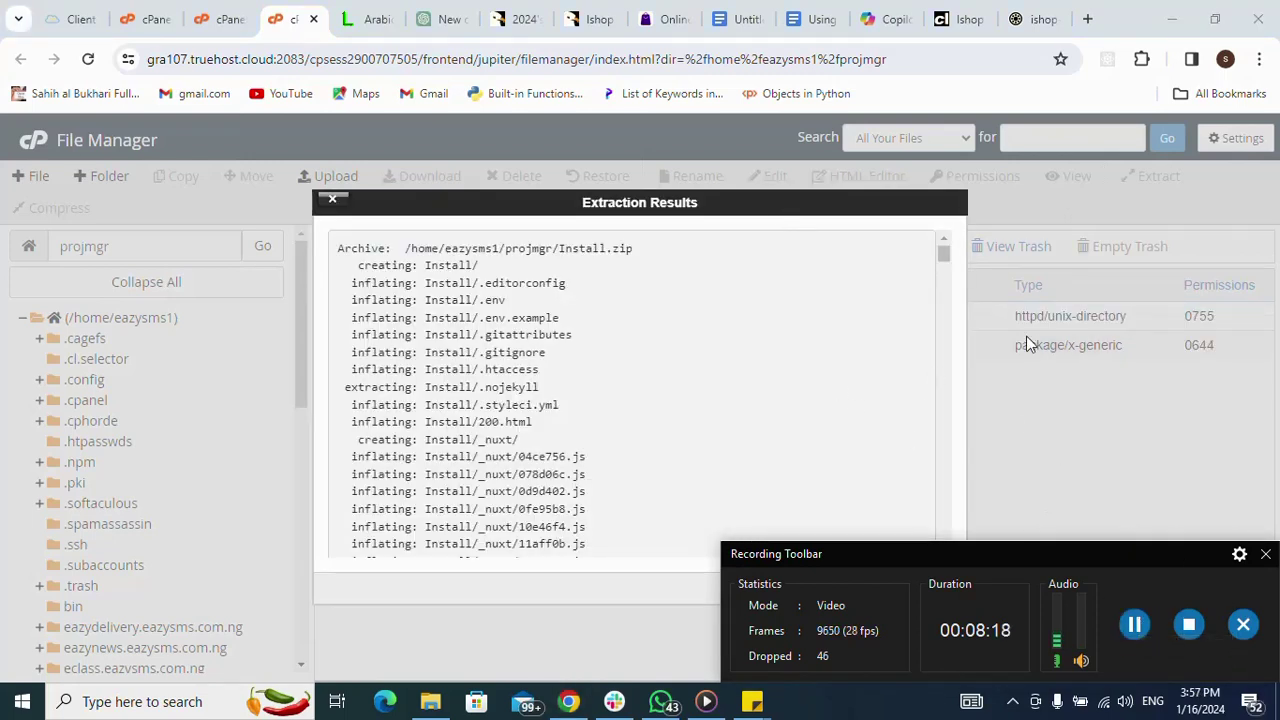
left_click(1265, 553)
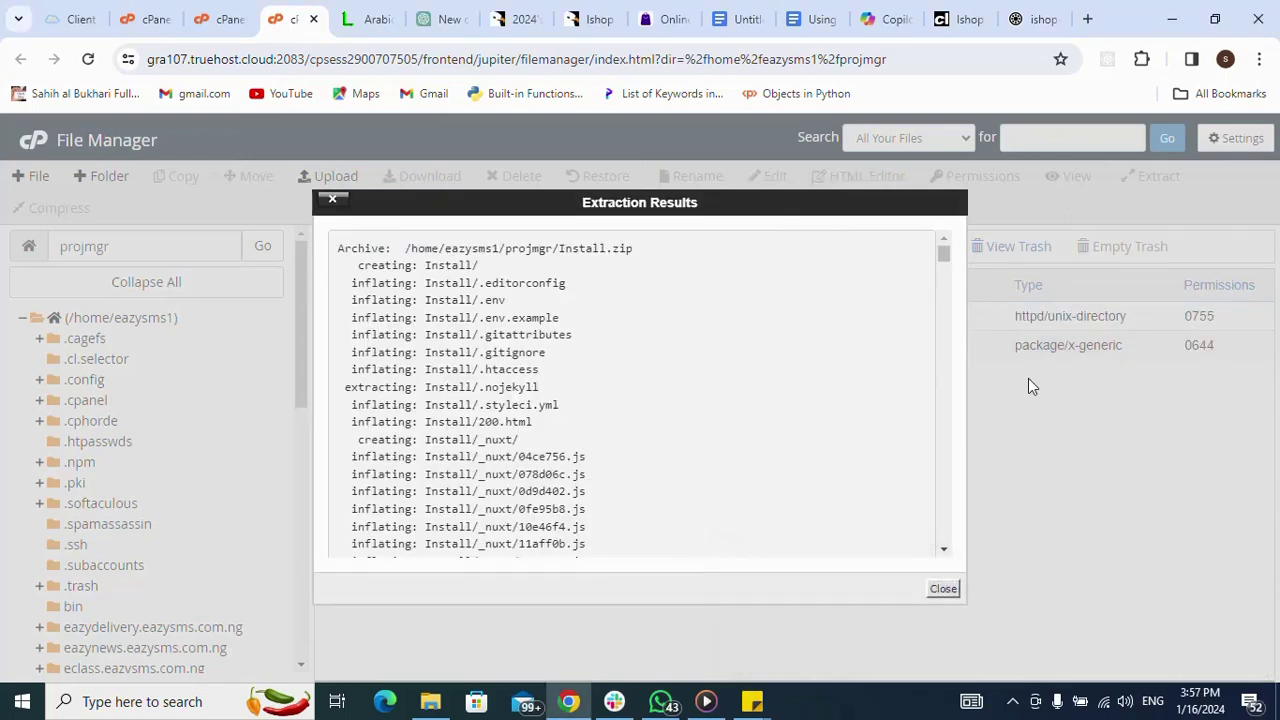
left_click_drag(948, 260, 946, 549)
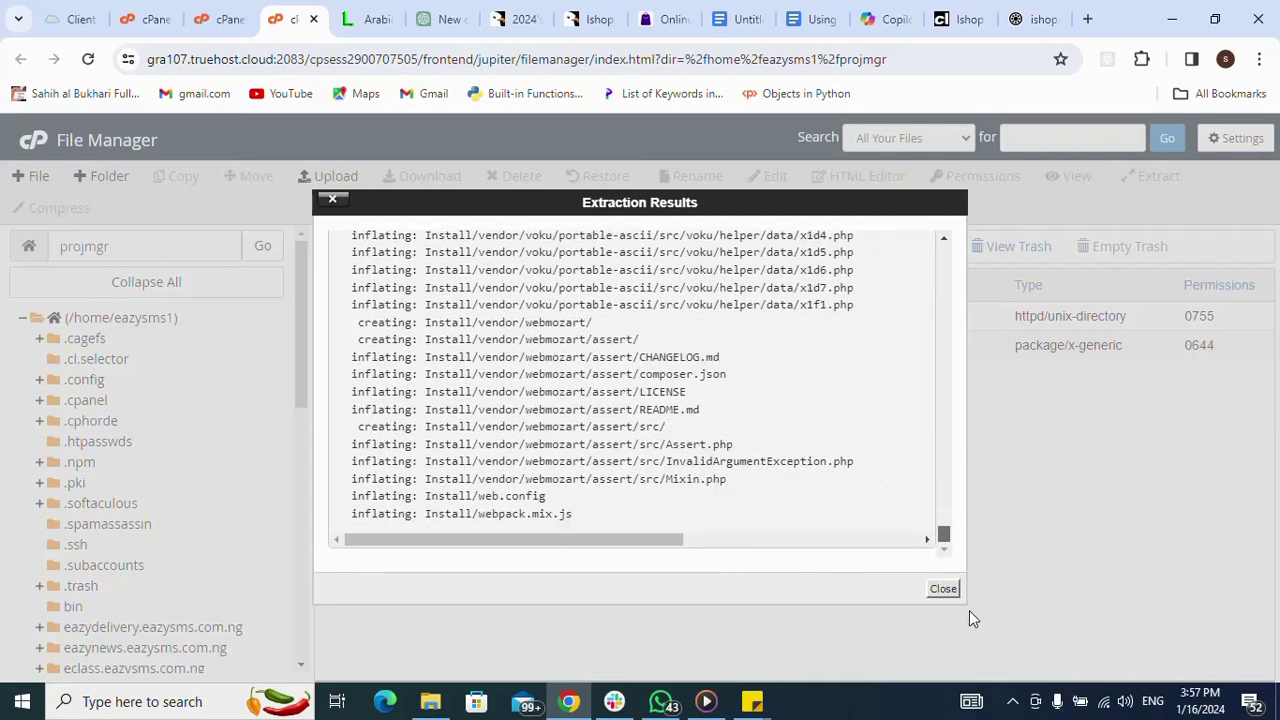
left_click(943, 590)
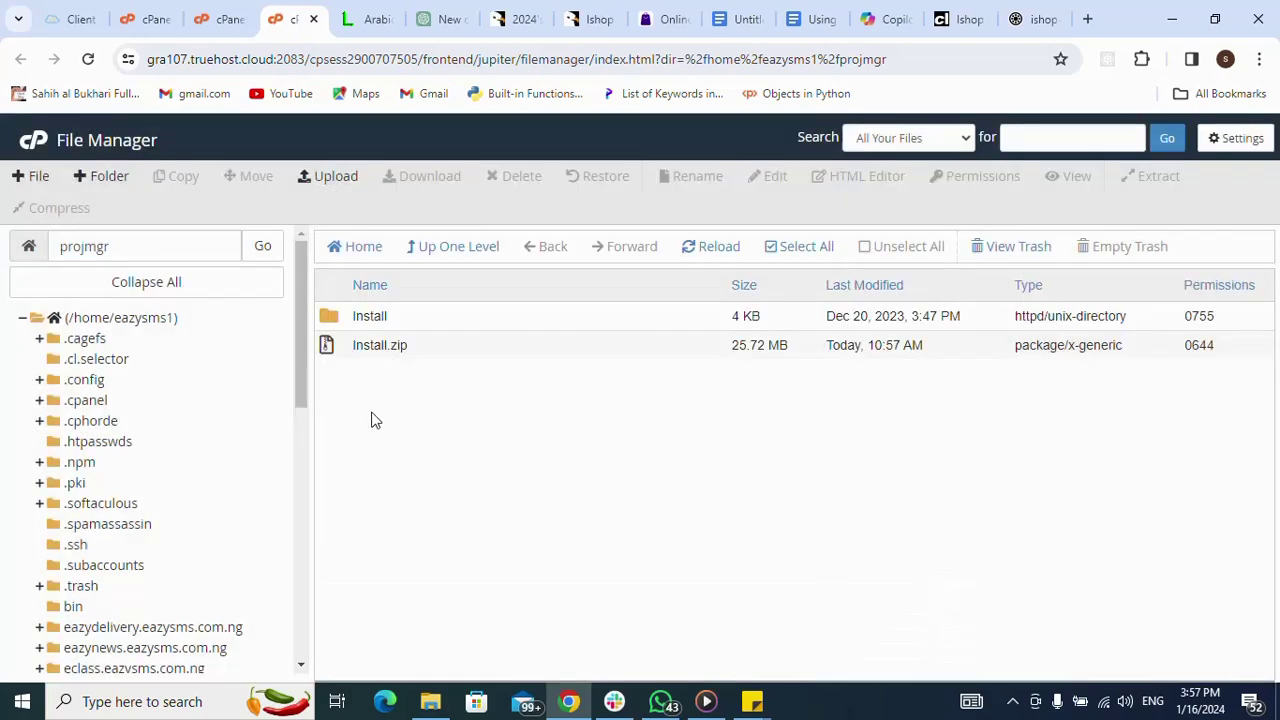
Move everything inside the extracted Install folder up to /projmgr.
double_click(330, 317)
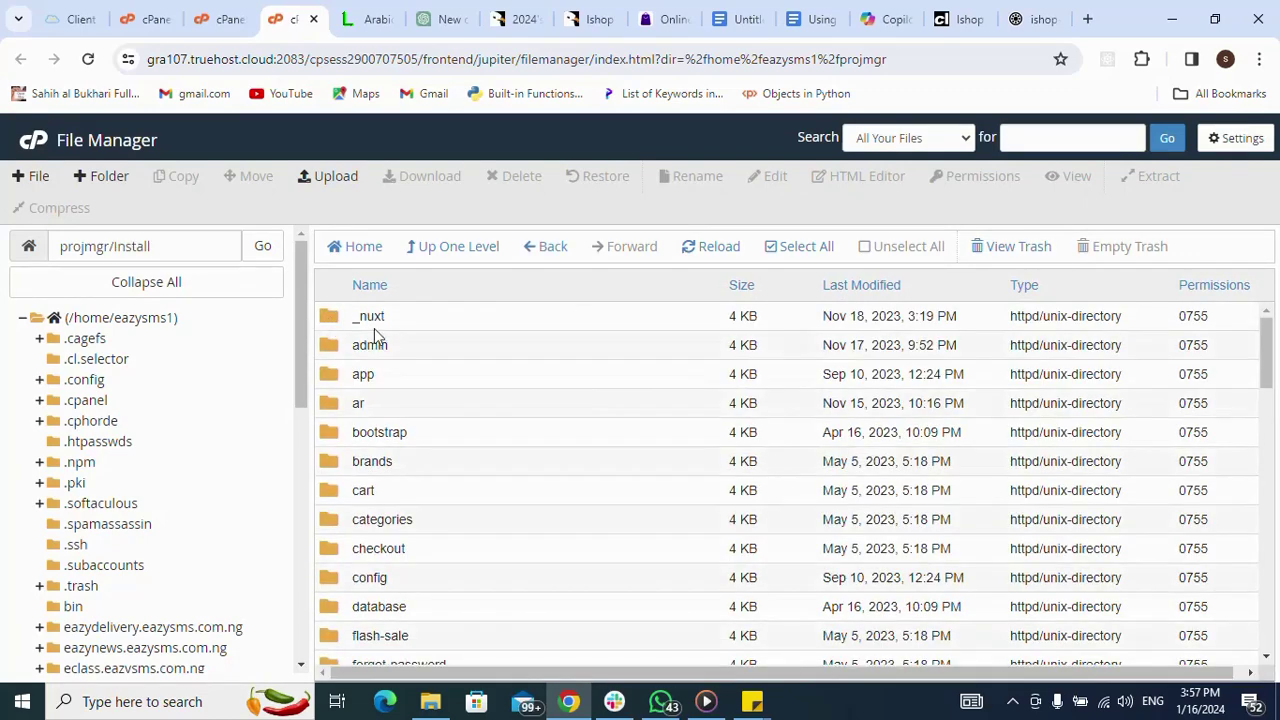
left_click(791, 246)
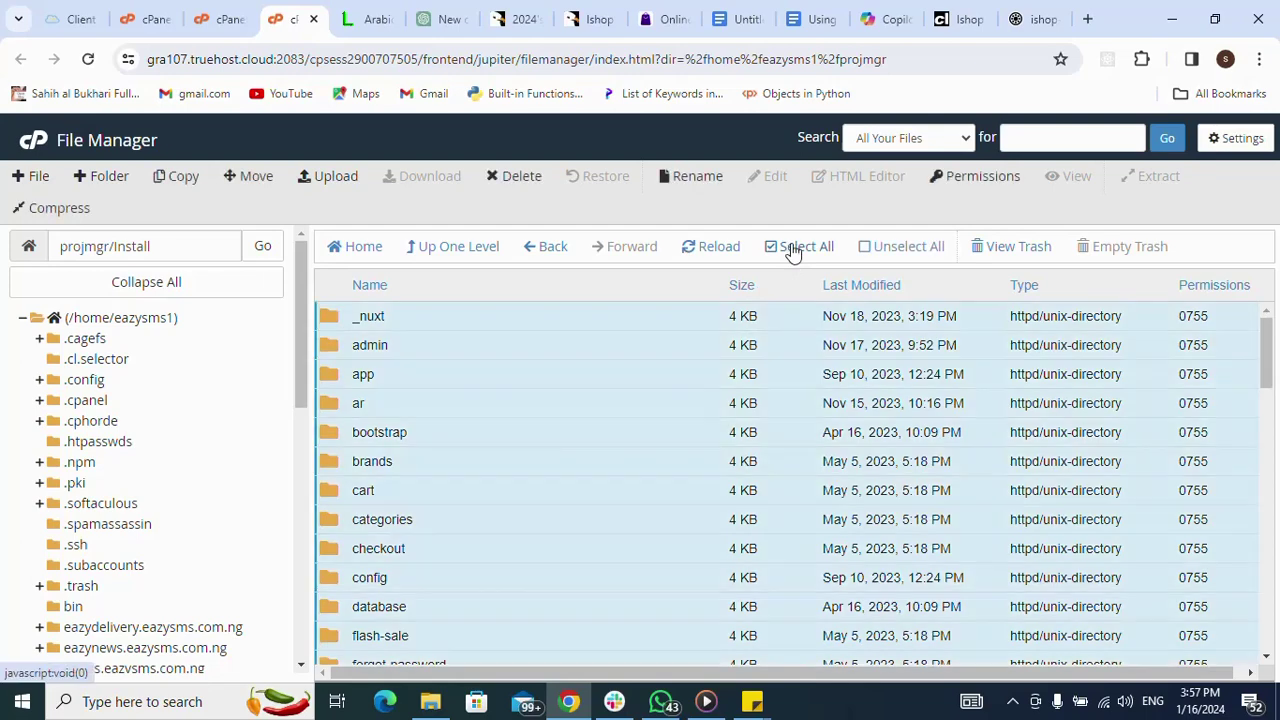
right_click(563, 449)
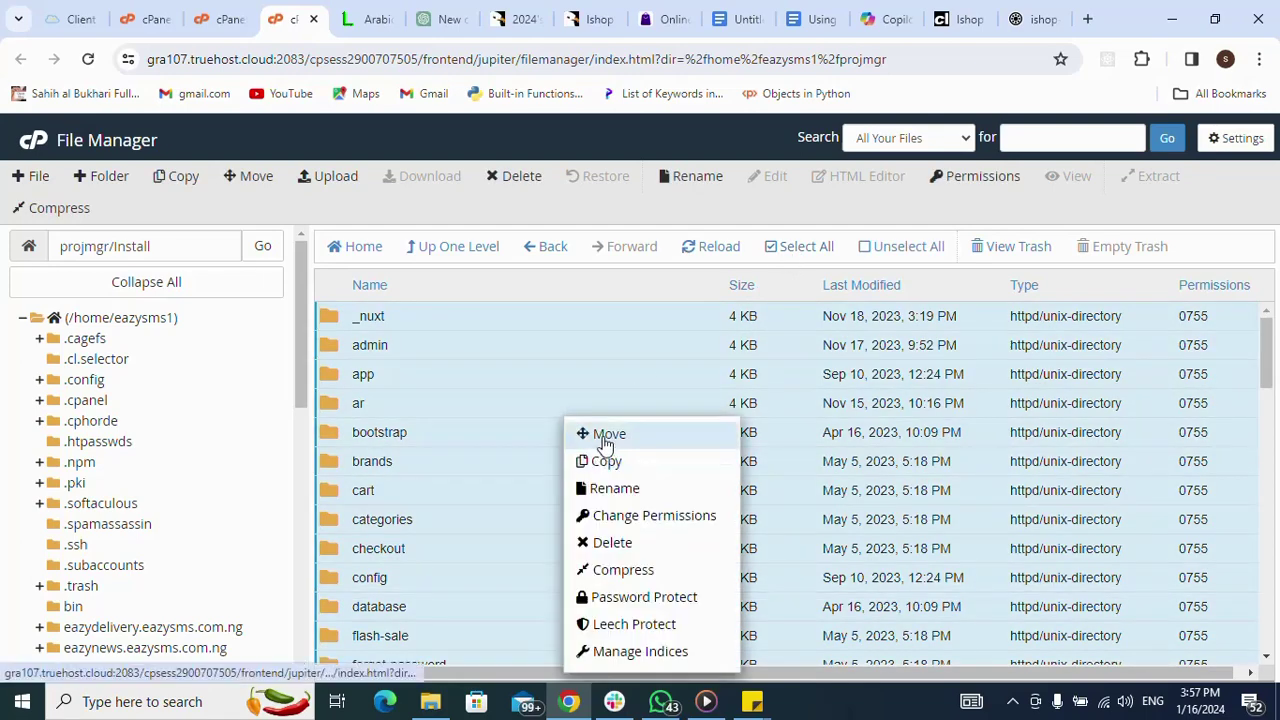
left_click(605, 436)
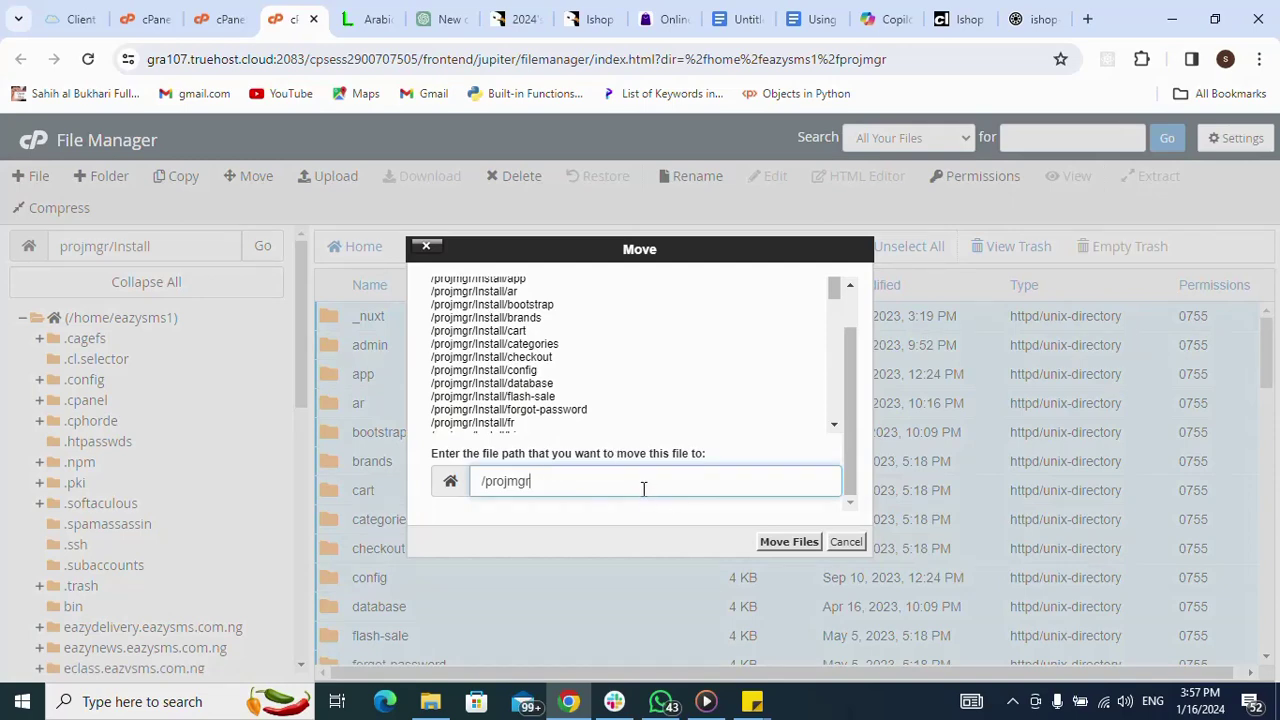
left_click(808, 543)
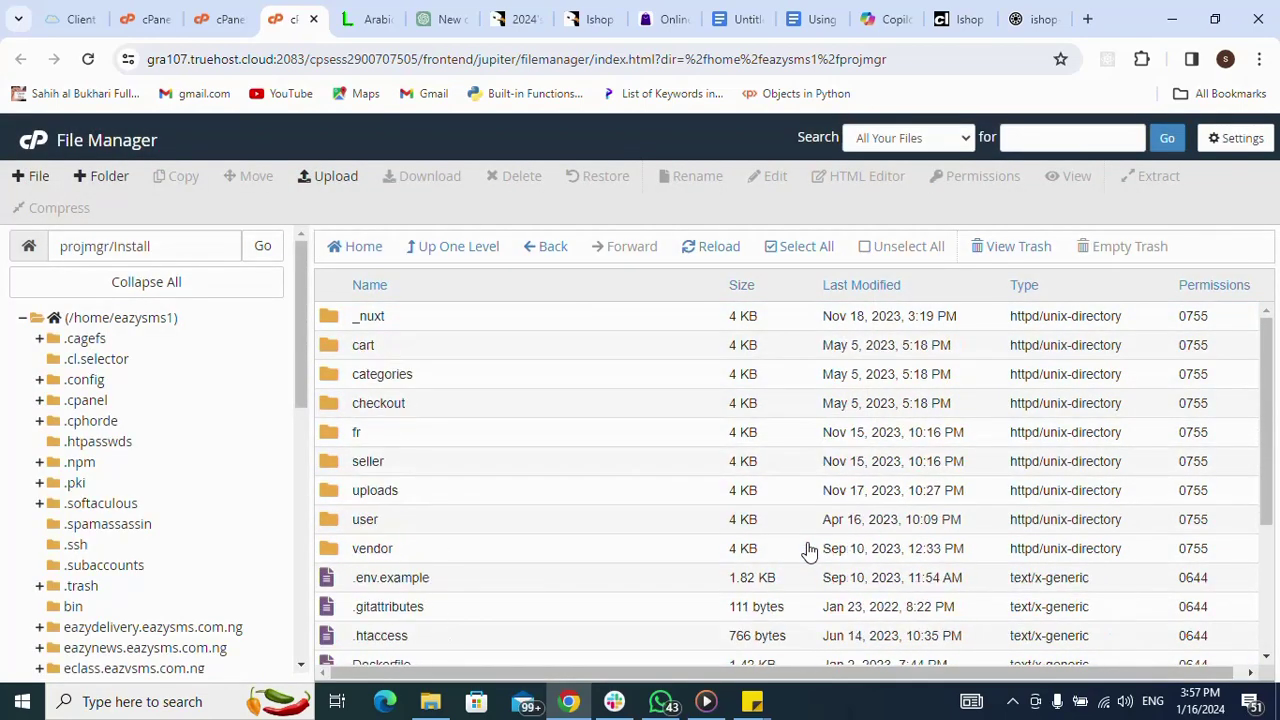
Go up to the projmgr folder and permanently delete its Install folder, skipping the trash.
left_click(457, 252)
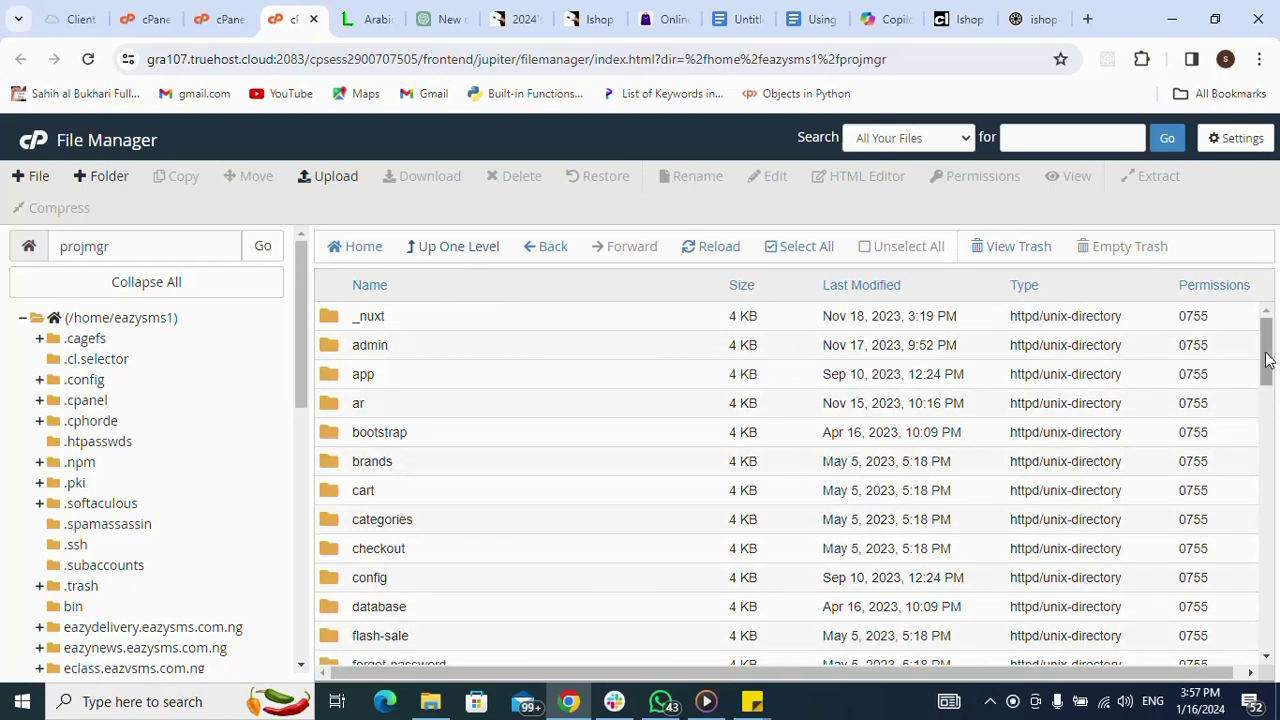
left_click_drag(1266, 360, 1248, 426)
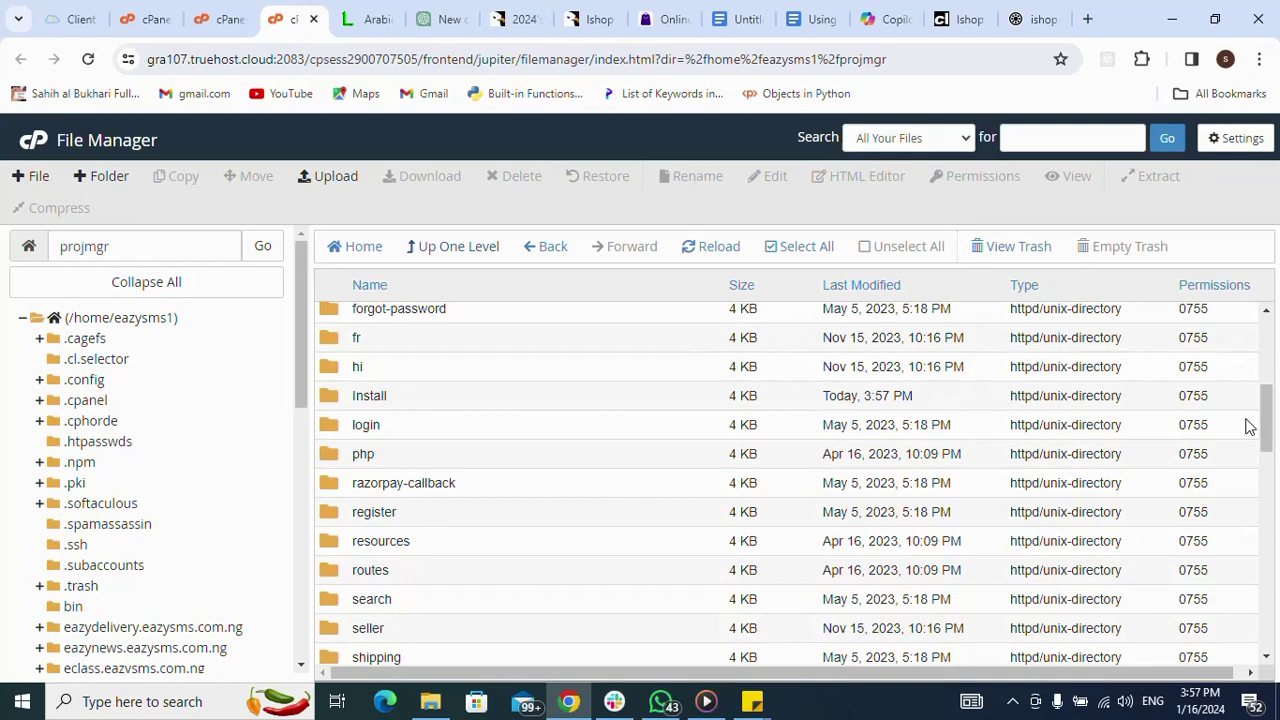
left_click(331, 403)
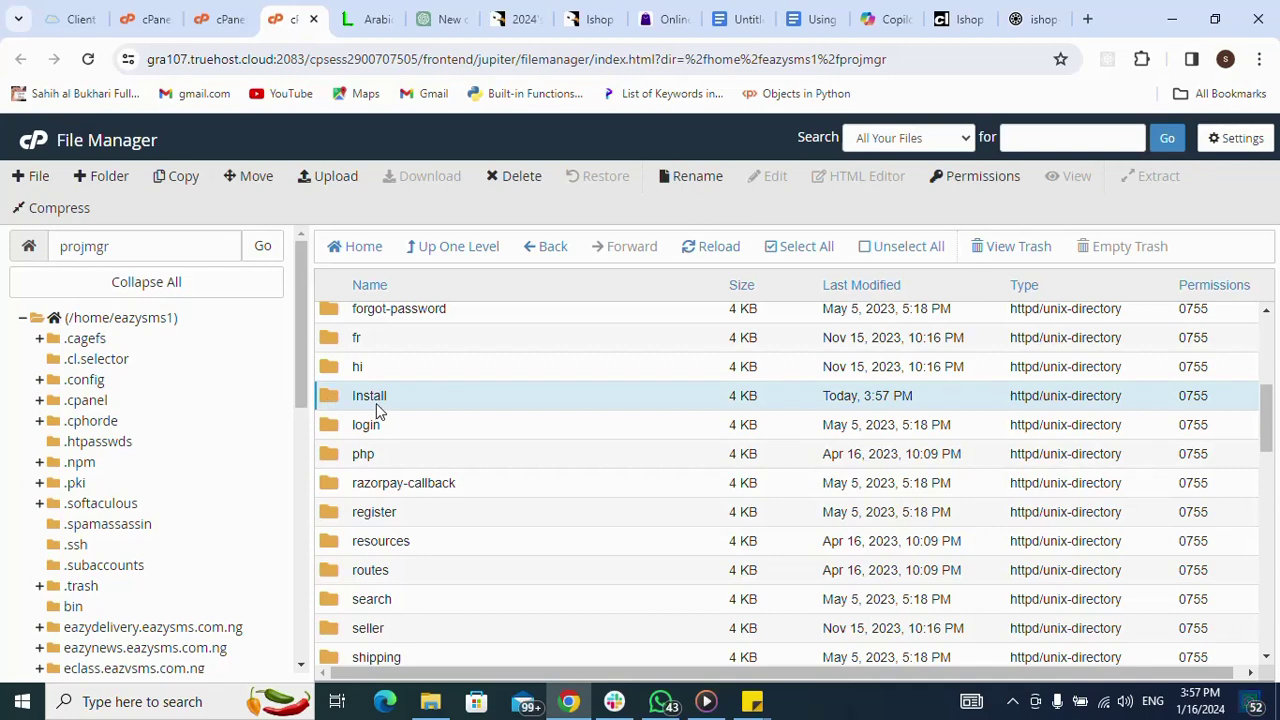
left_click(516, 180)
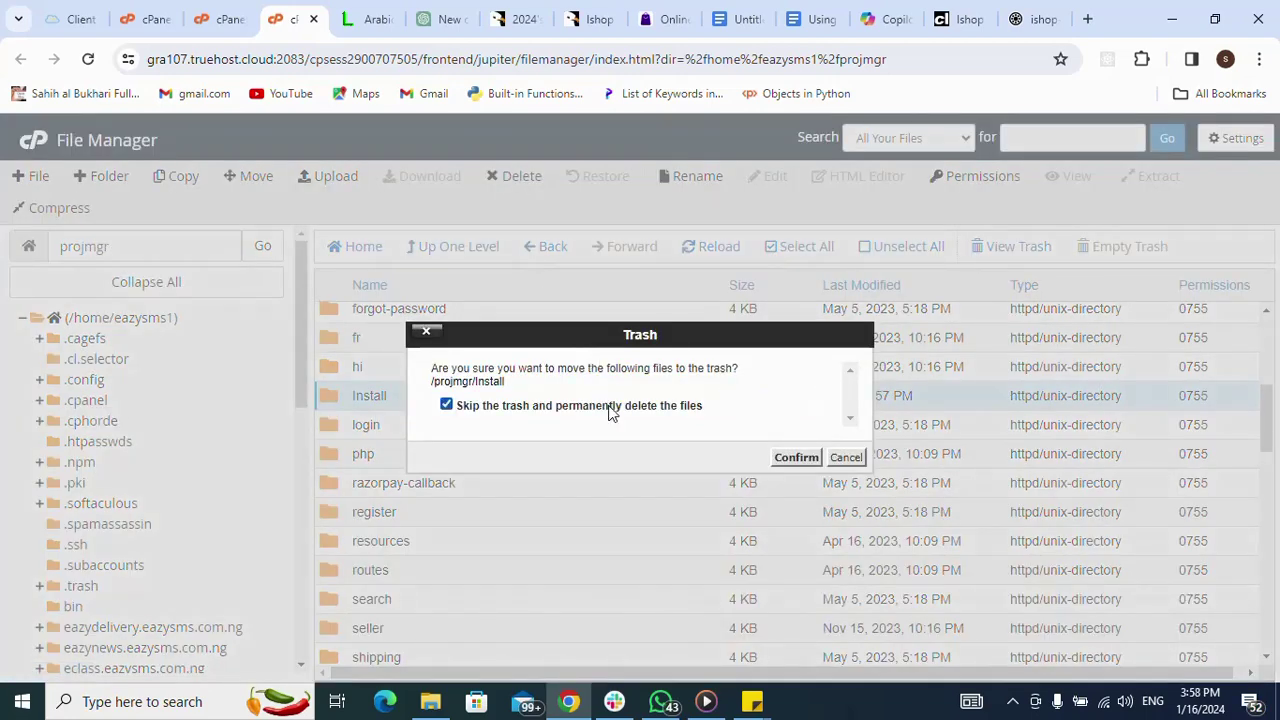
left_click(804, 459)
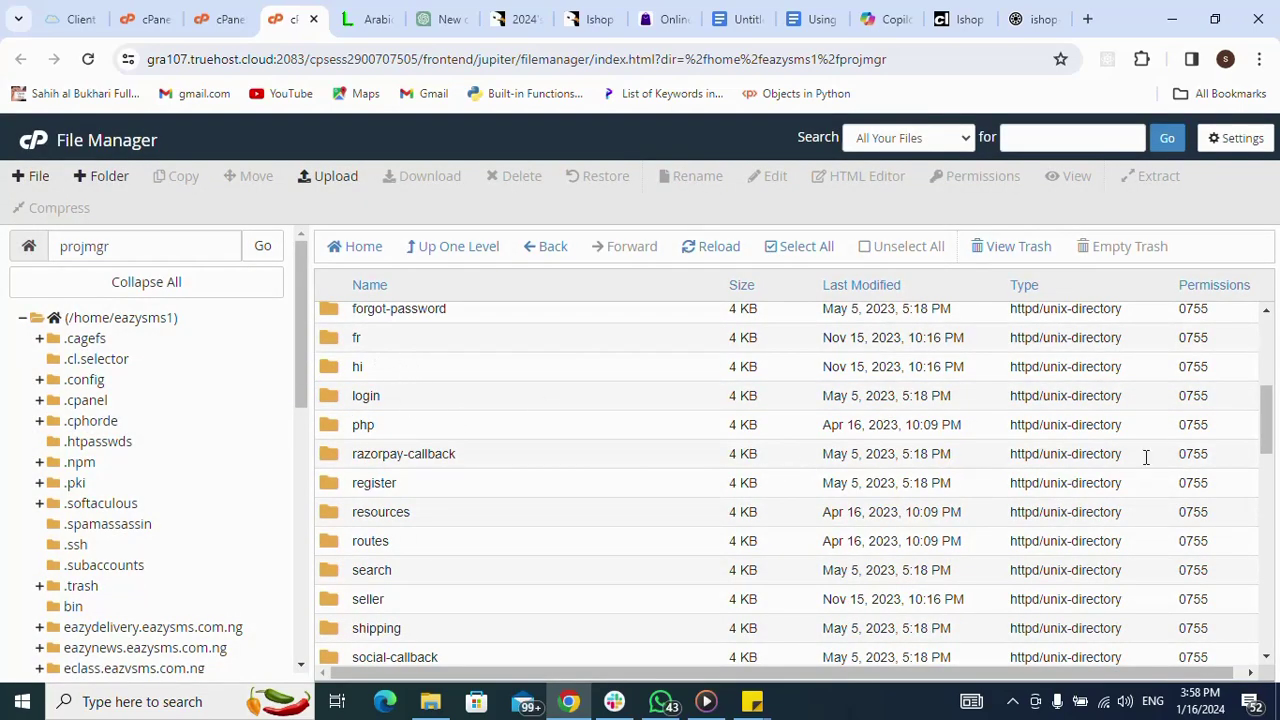
Switch to the cPanel tools page and open MySQL Databases.
left_click_drag(1270, 436, 1275, 365)
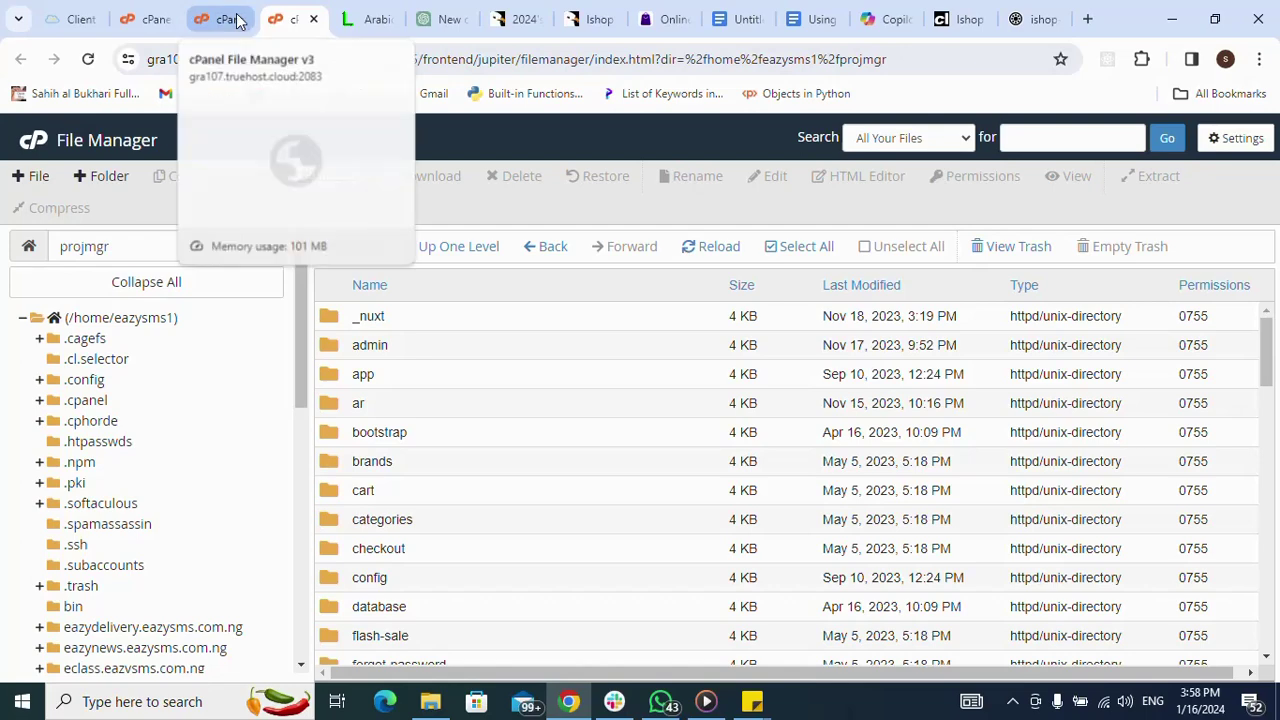
left_click(147, 20)
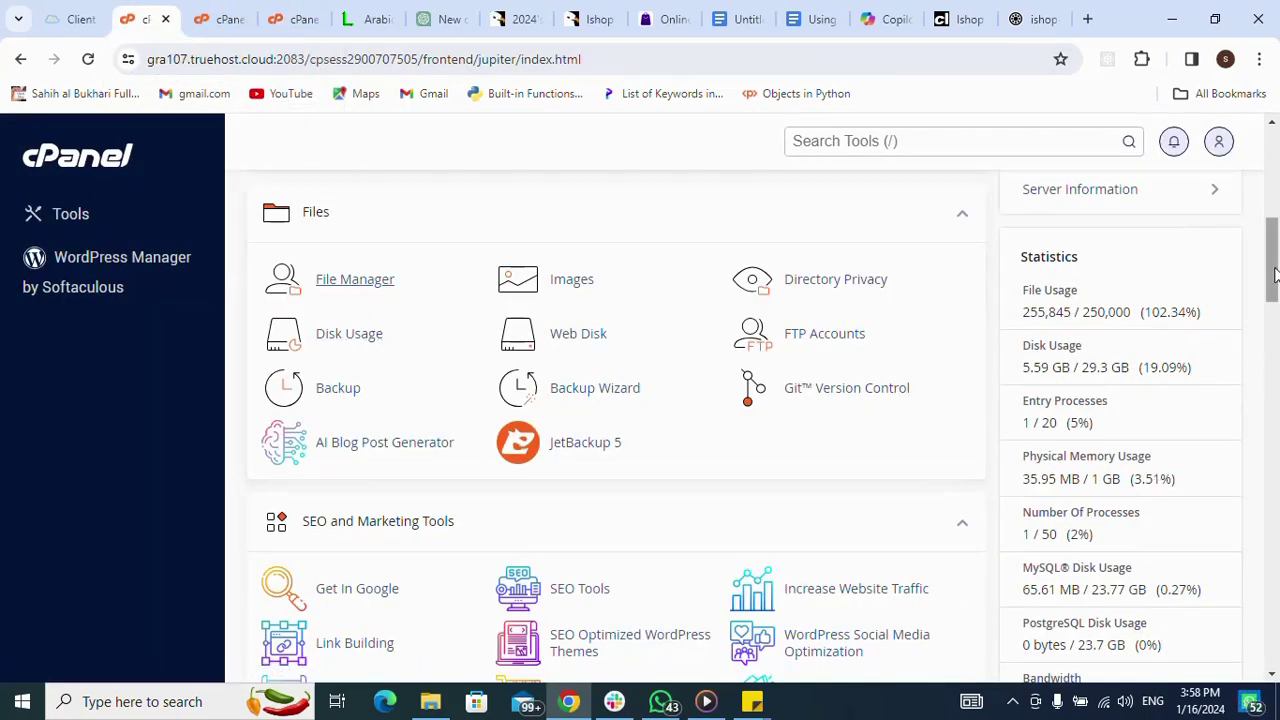
left_click_drag(1272, 291, 1275, 358)
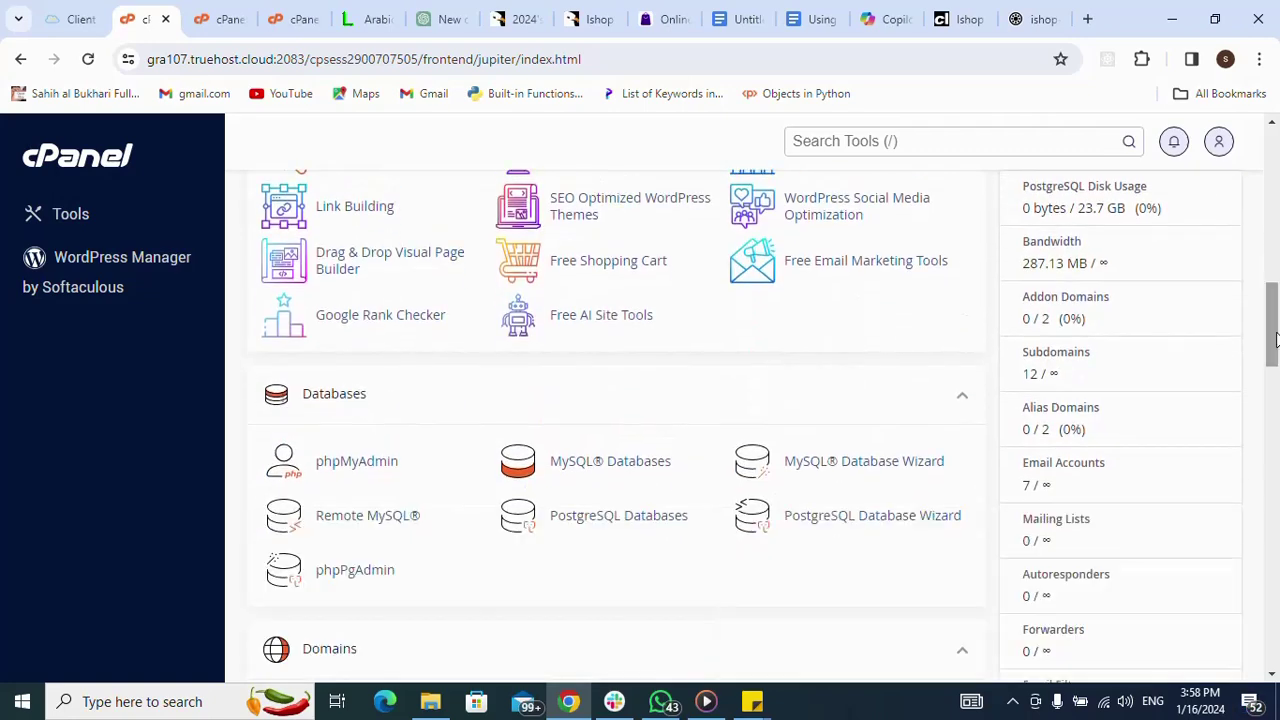
left_click(622, 466)
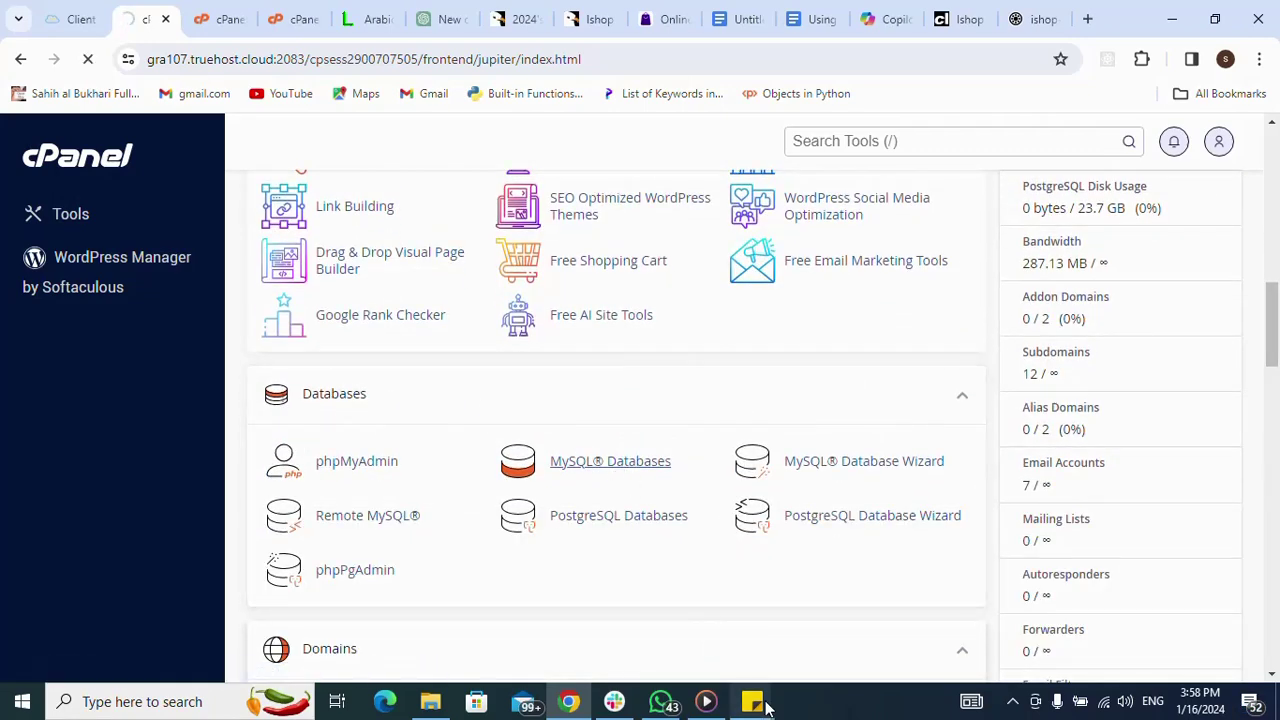
Show the sticky notes about buying a coffee and hiring installation help over cPanel, and bring back the recording toolbar.
mouse_move(752, 703)
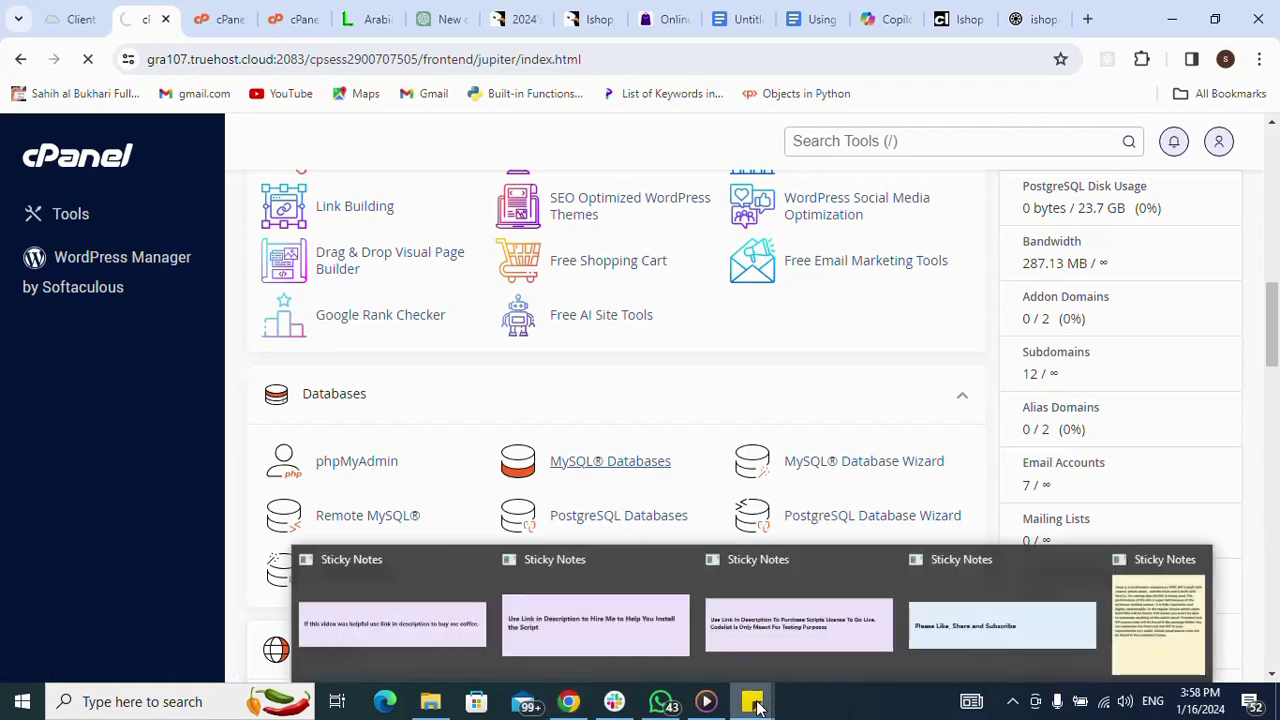
left_click(436, 630)
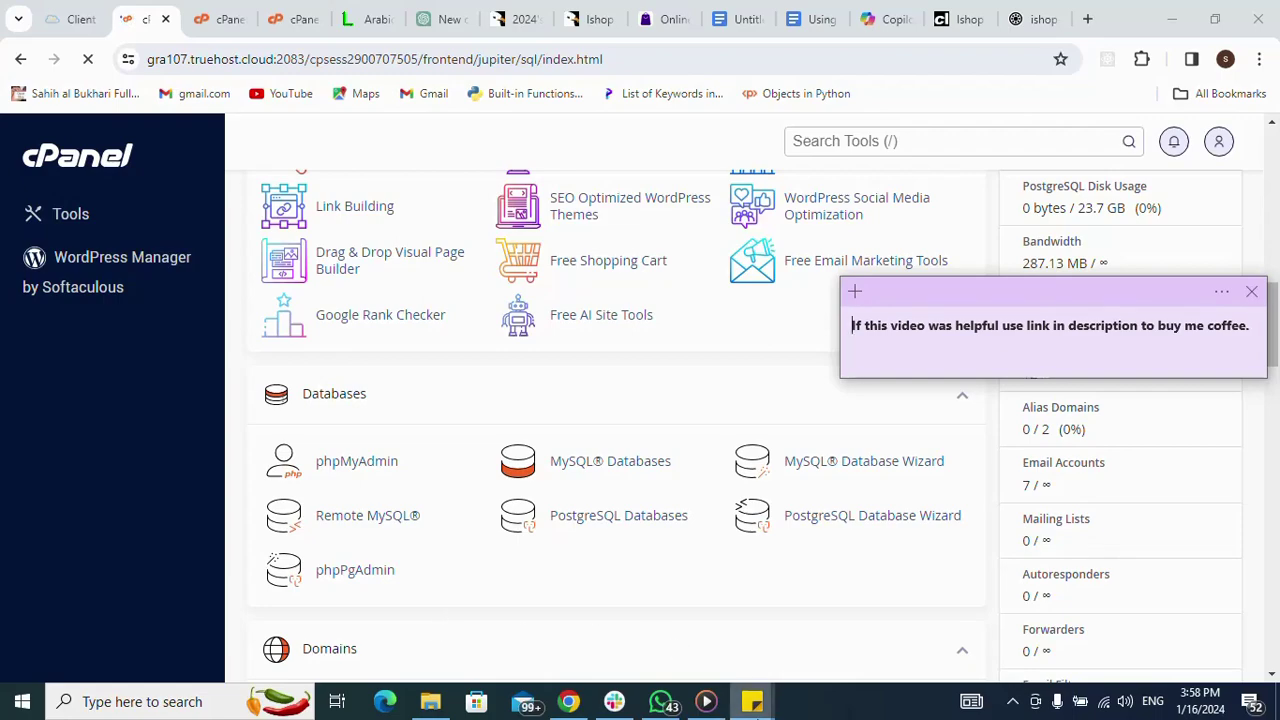
mouse_move(752, 703)
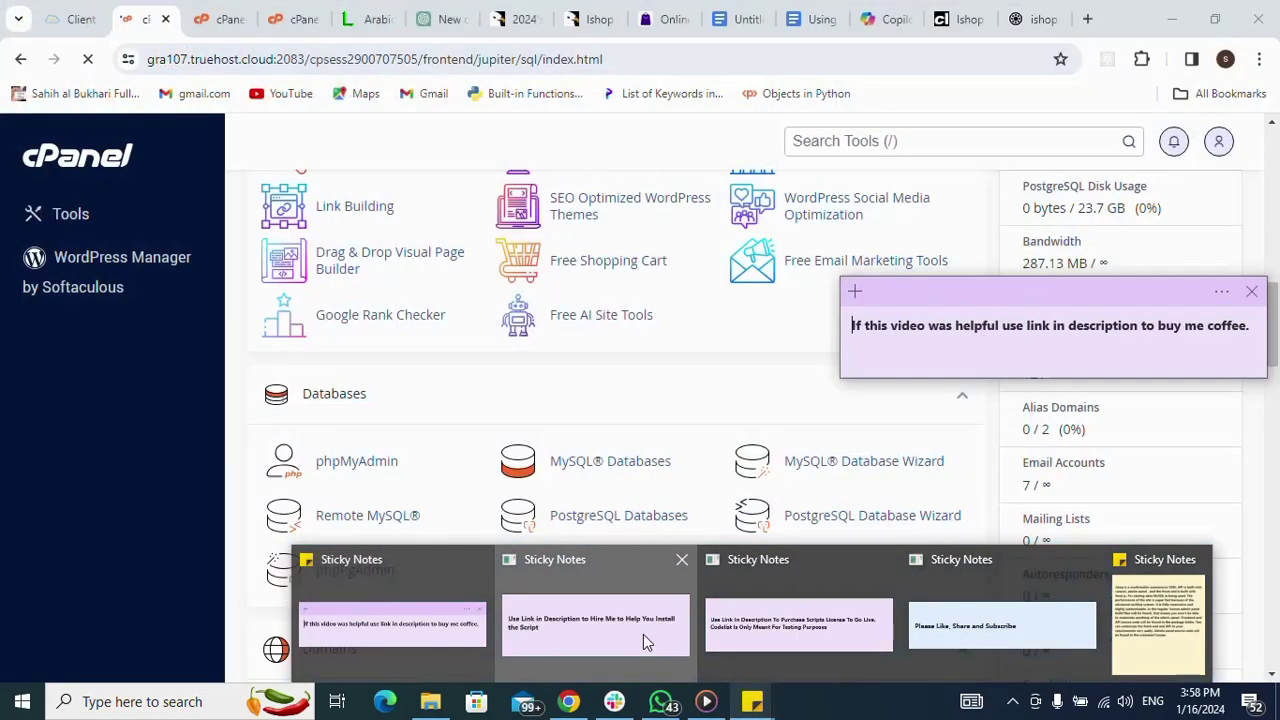
left_click(643, 634)
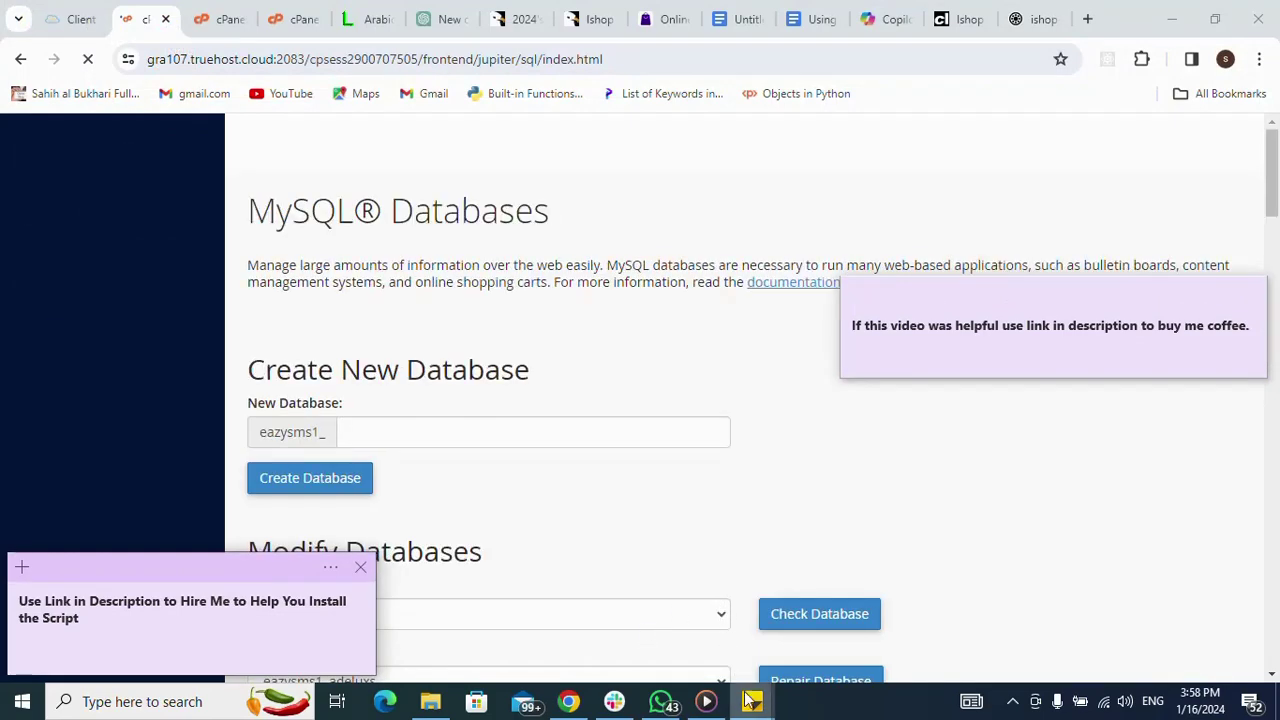
mouse_move(752, 703)
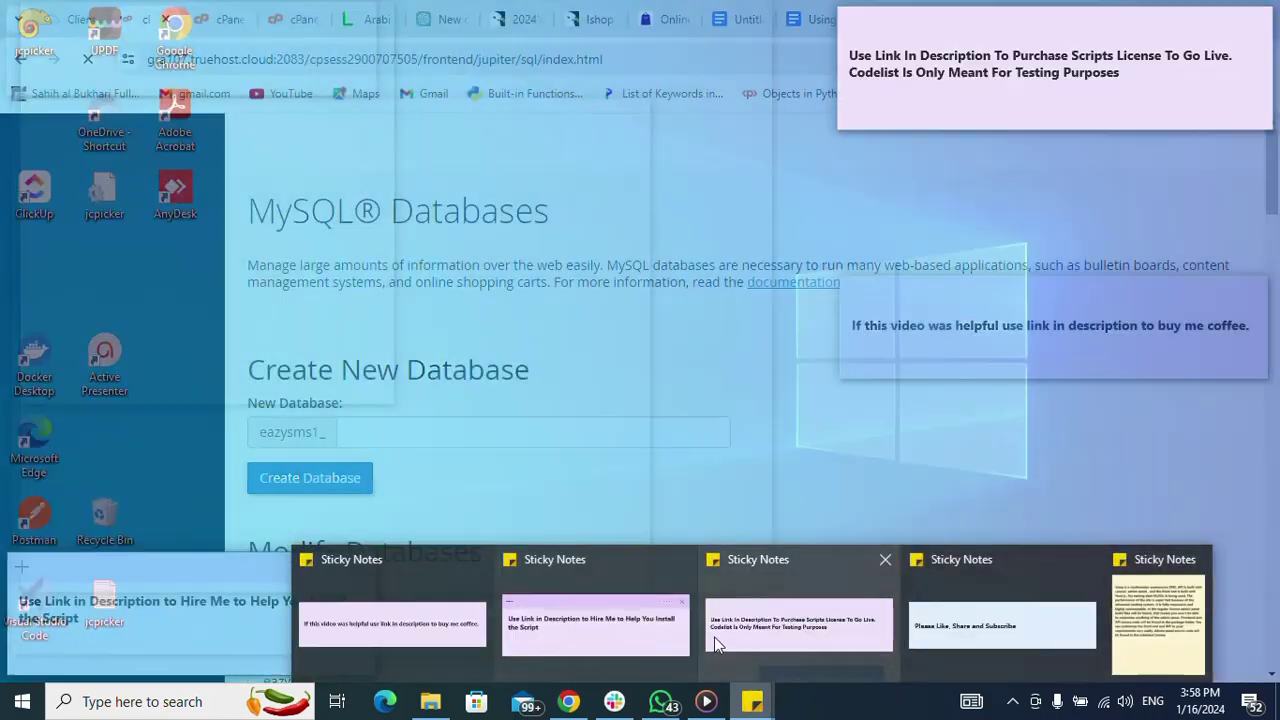
mouse_move(632, 641)
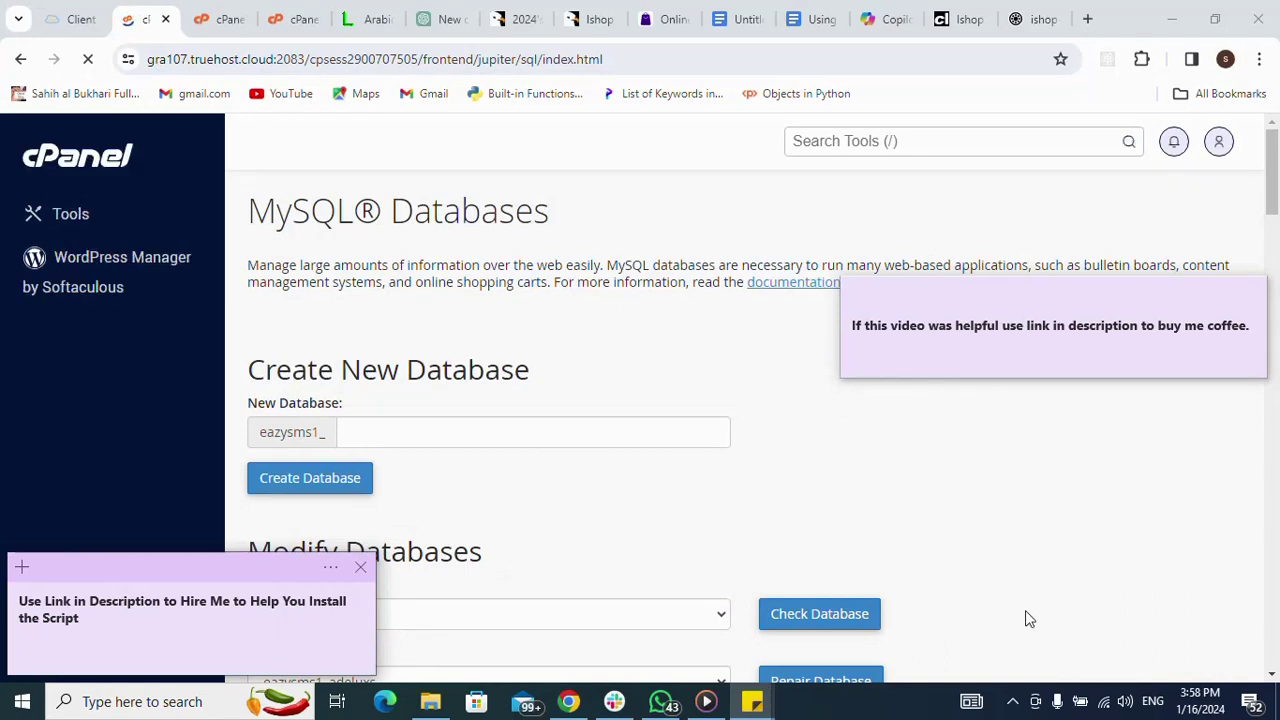
left_click(1013, 702)
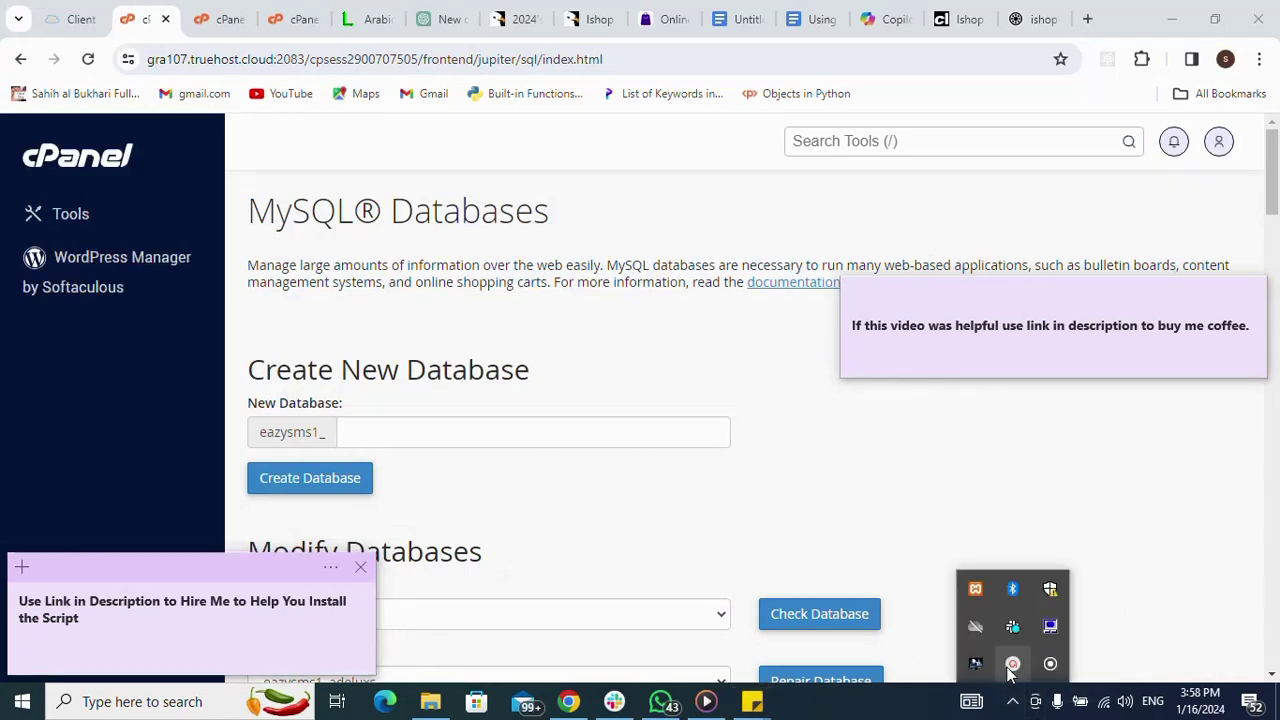
left_click(1006, 666)
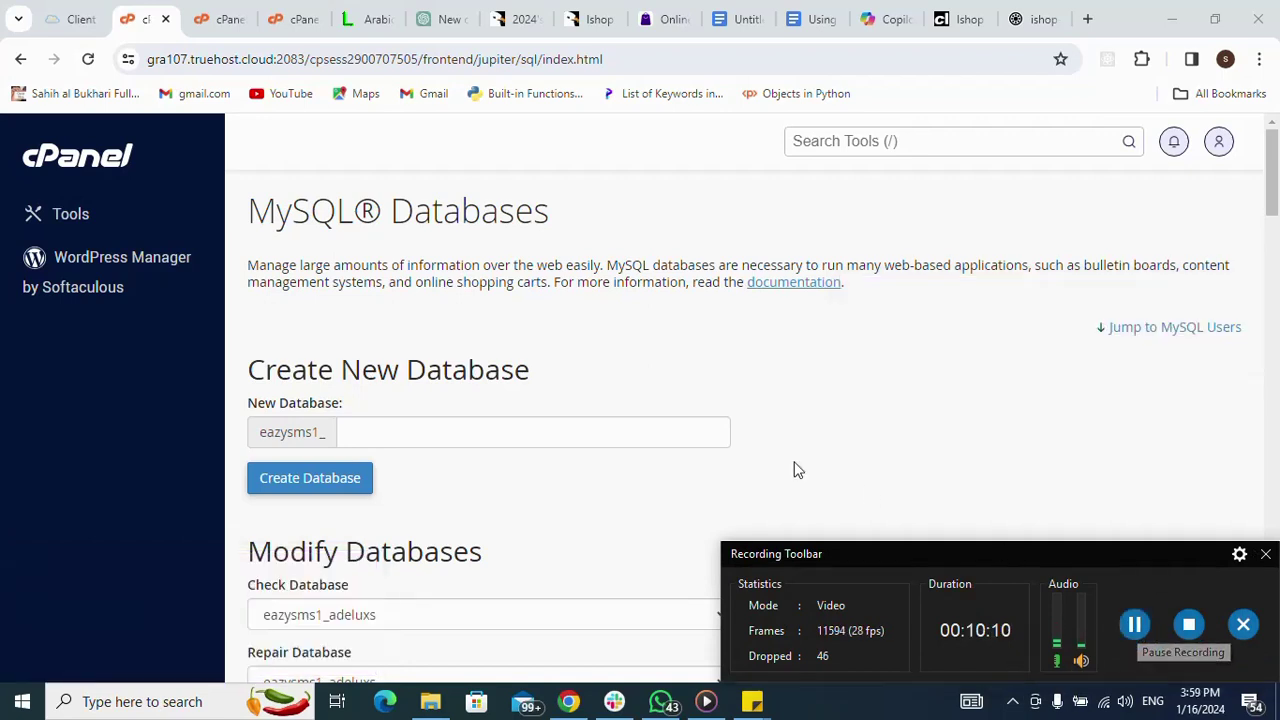
Create a new MySQL database named projmgr under the eazysms1_ prefix.
left_click(600, 440)
type("p")
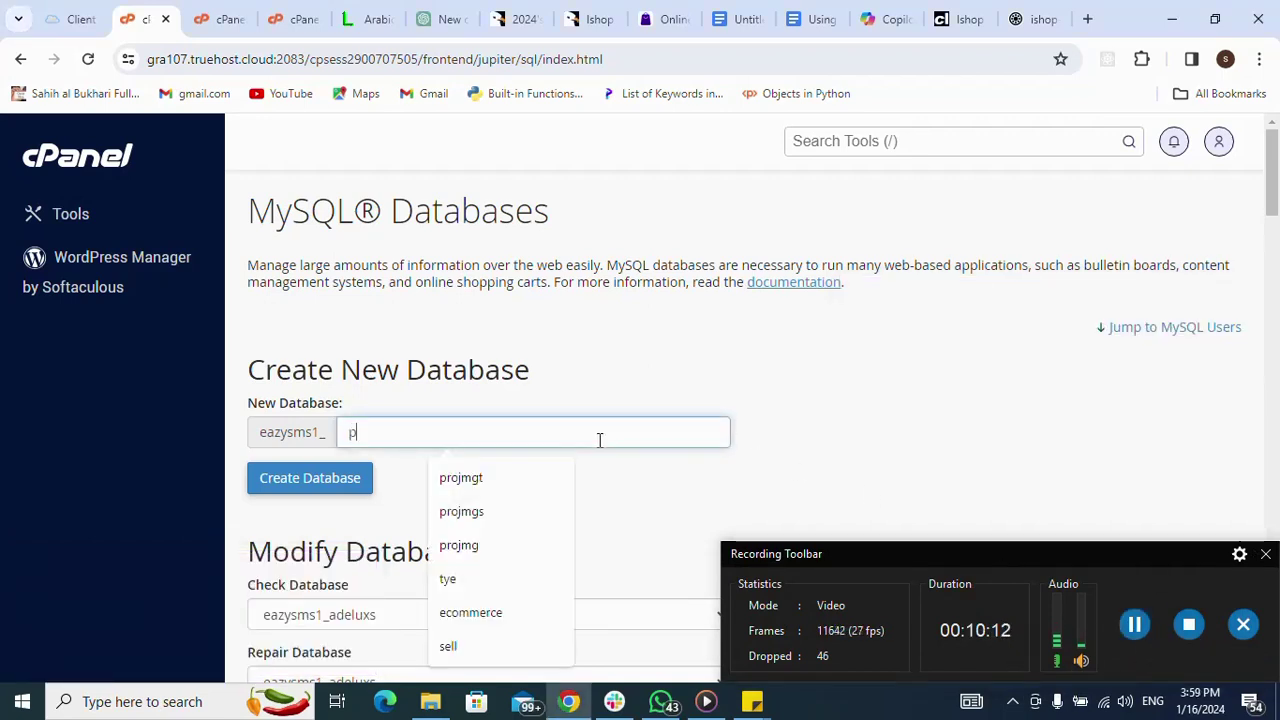
type("ro")
left_click(551, 515)
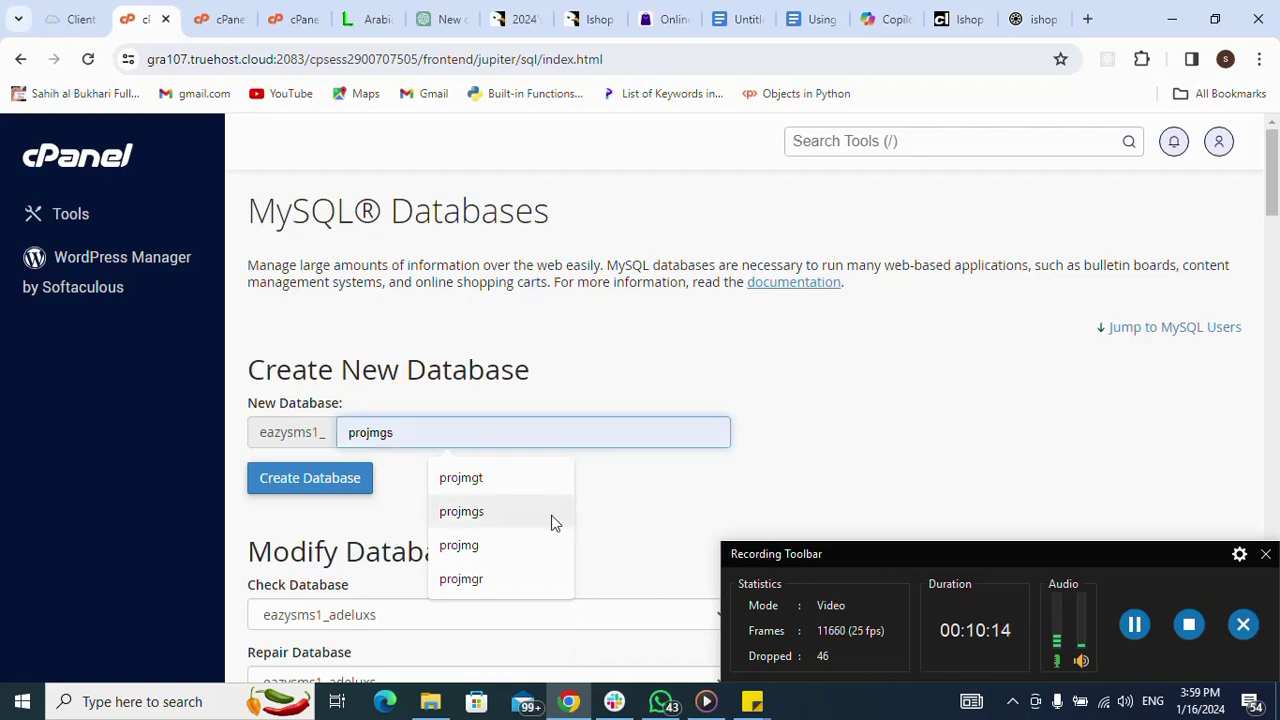
left_click(507, 583)
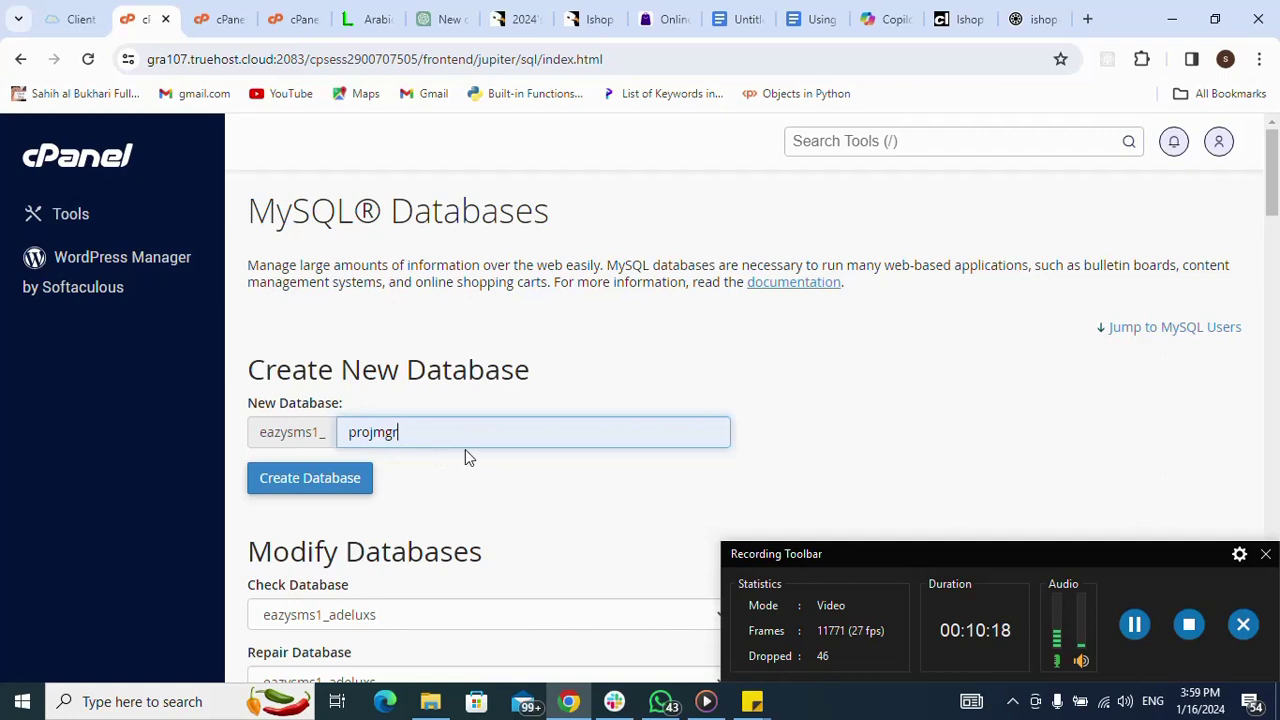
left_click(307, 481)
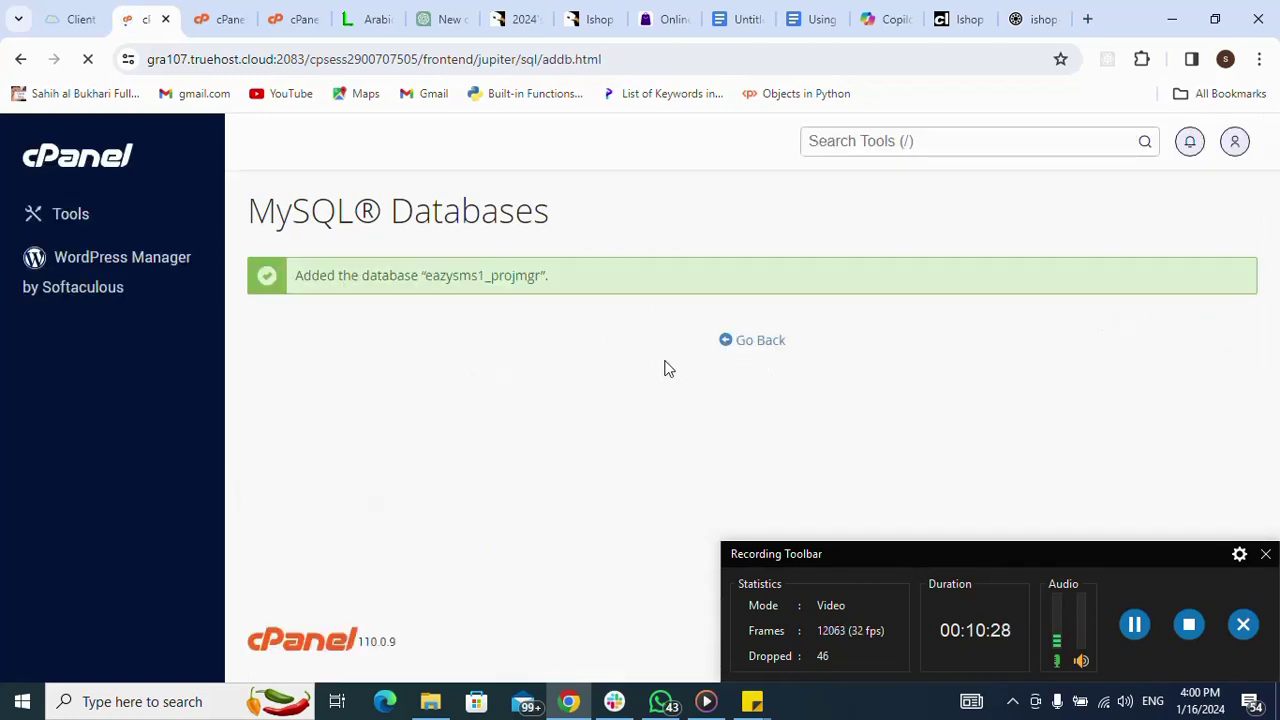
Return to the MySQL Databases page and enter projmgruser as the new user's name under the eazysms1_ prefix.
left_click(755, 342)
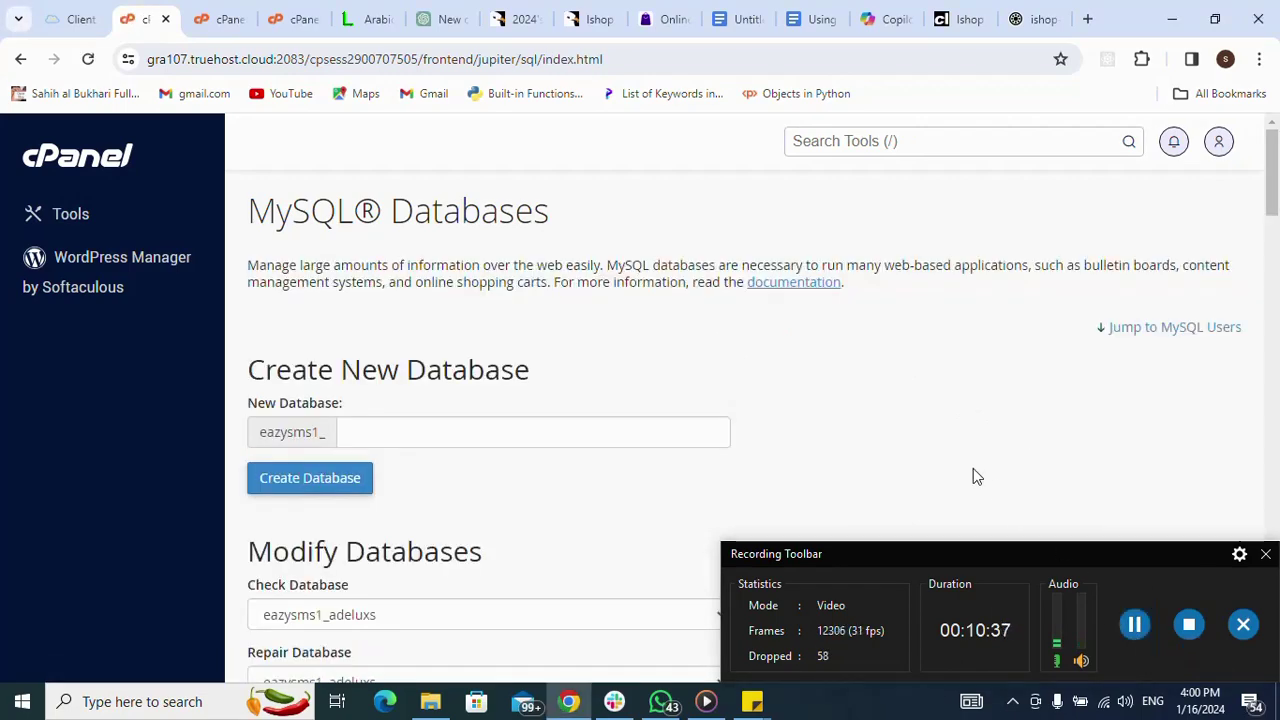
scroll(975, 476, "down", 4)
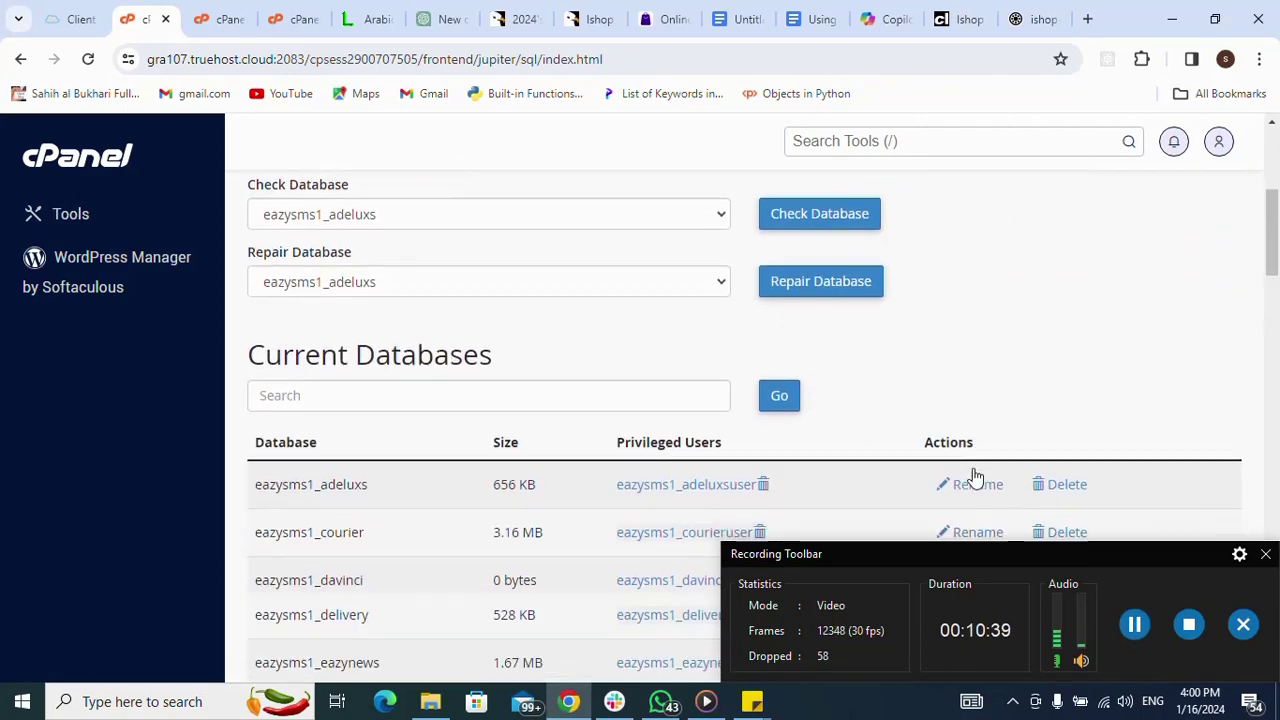
scroll(975, 476, "down", 7)
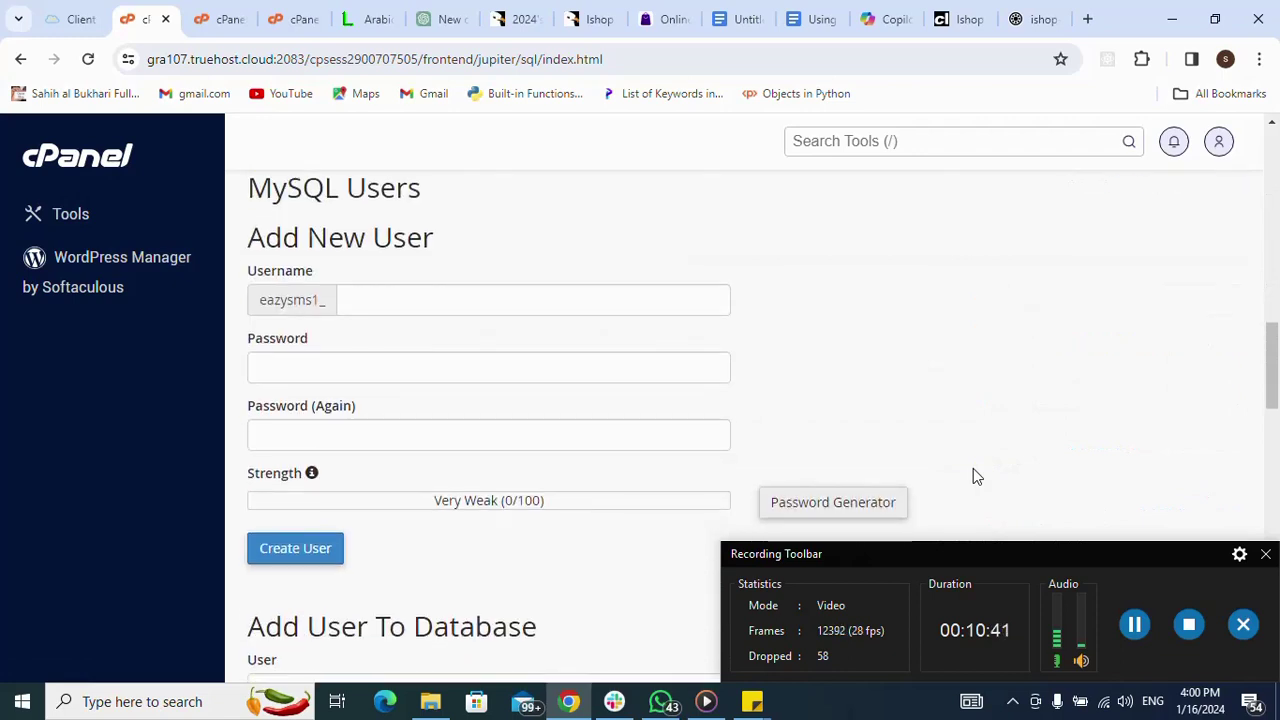
left_click(415, 287)
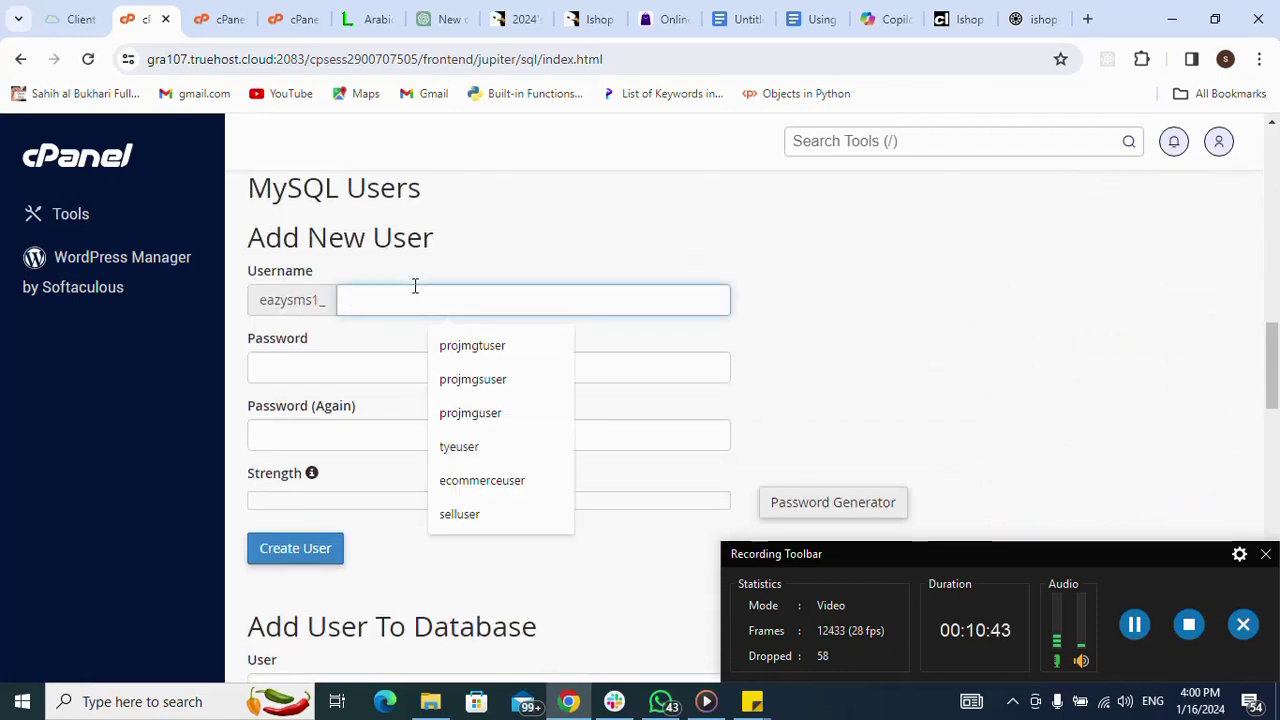
left_click(488, 381)
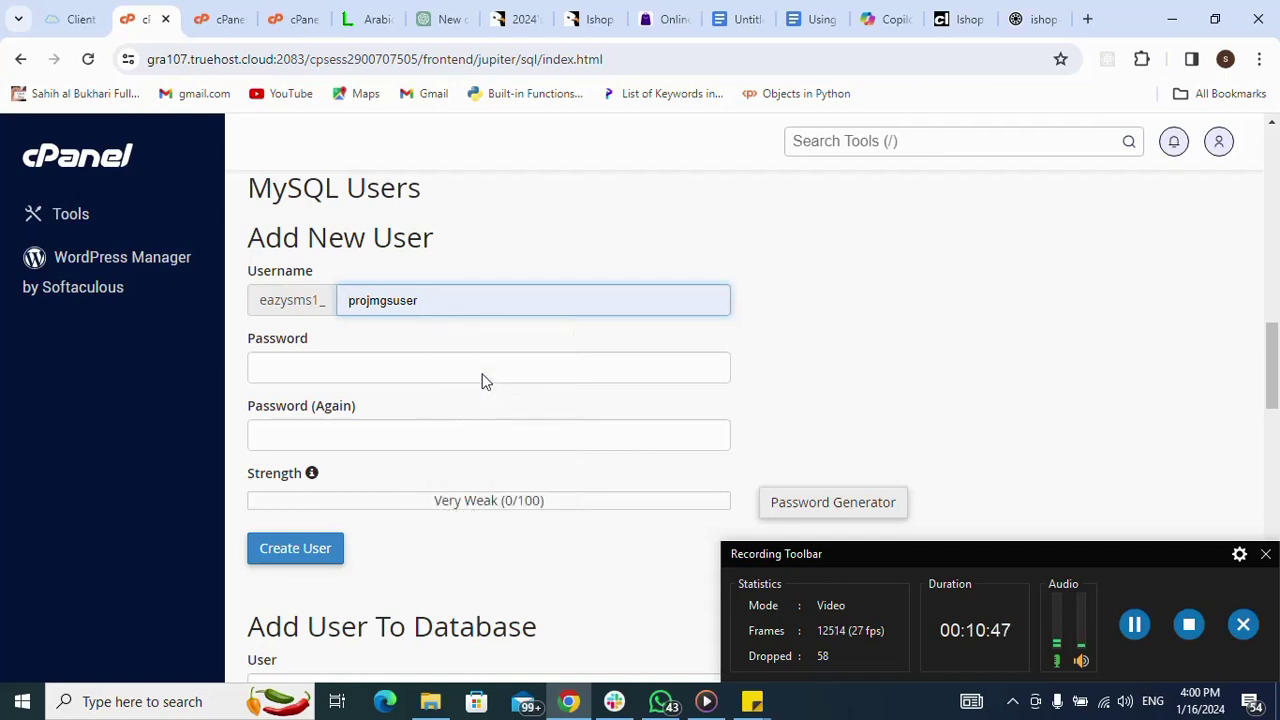
left_click(400, 302)
key("BackSpace")
type("r")
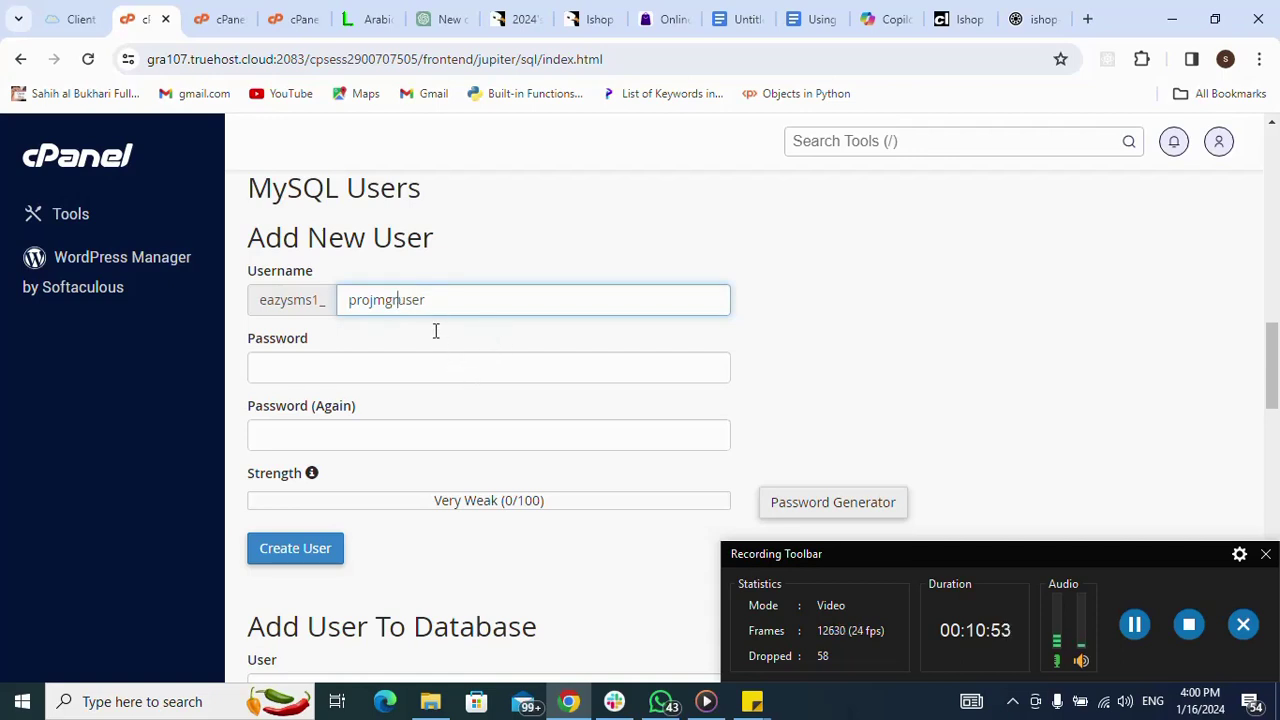
Enter and confirm the database user's password, create the user, and dismiss the browser's offer to save the password.
double_click(436, 300)
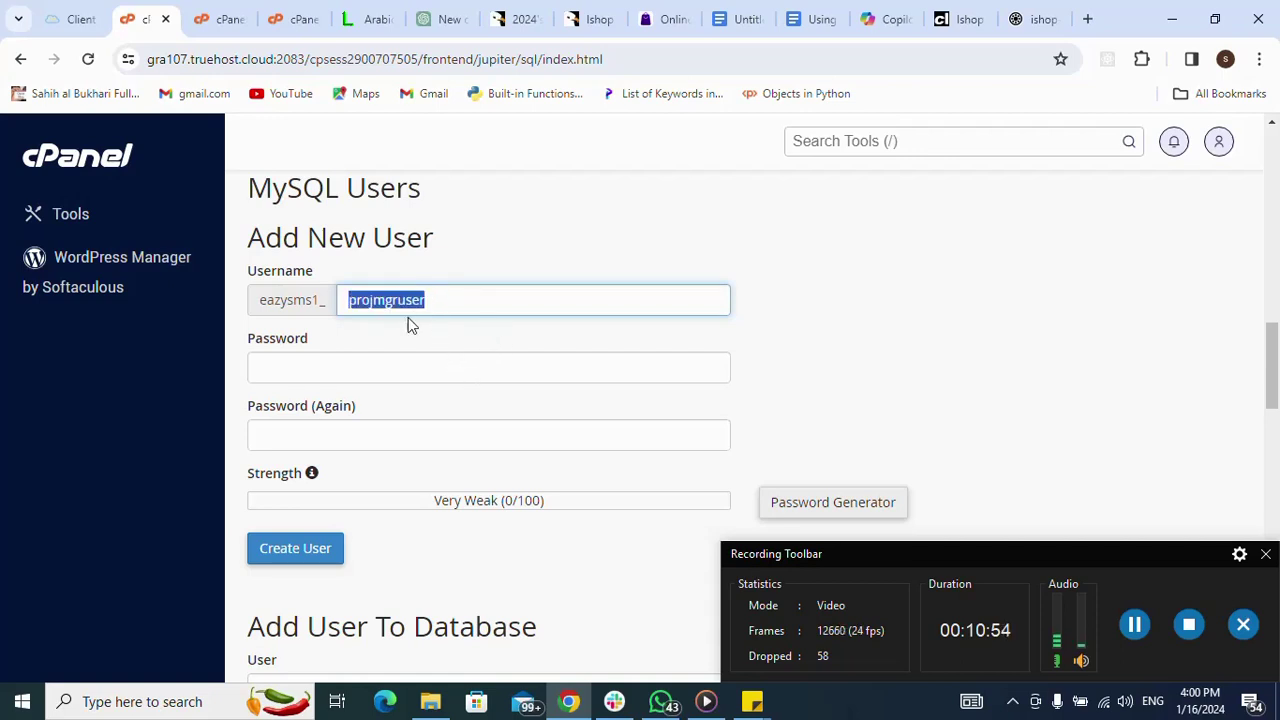
left_click(397, 374)
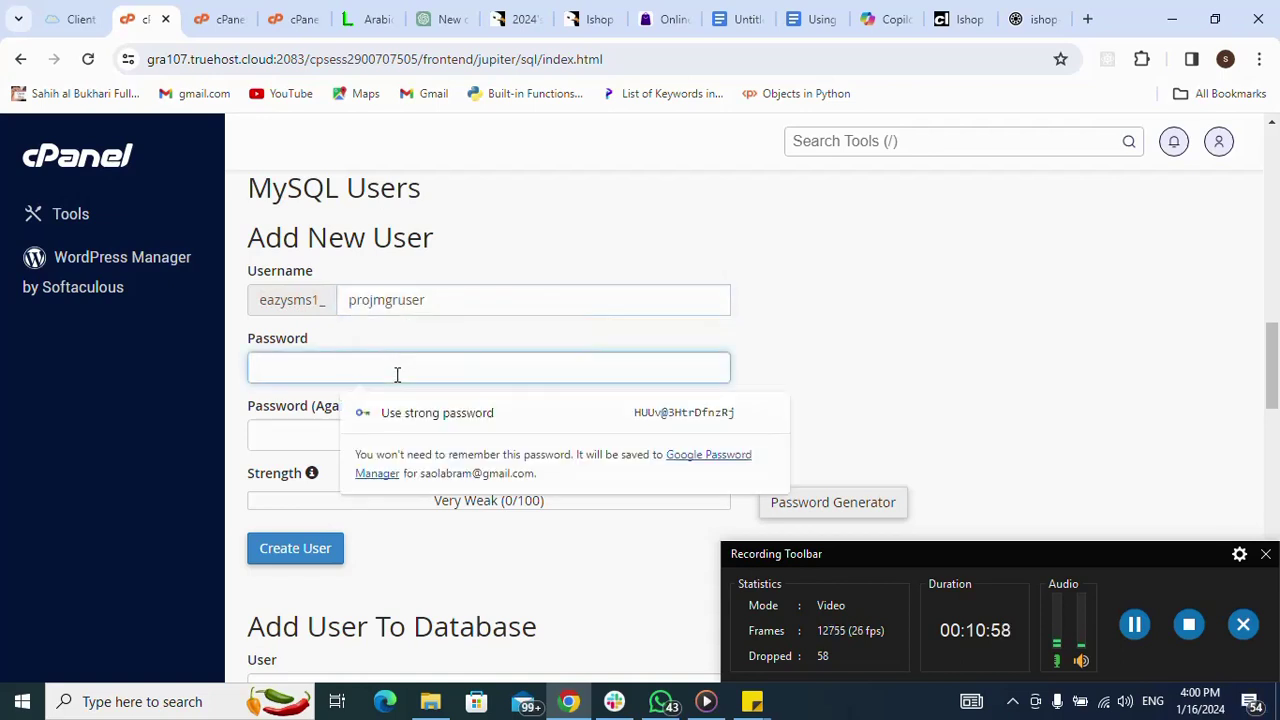
key("ctrl+v")
type("1")
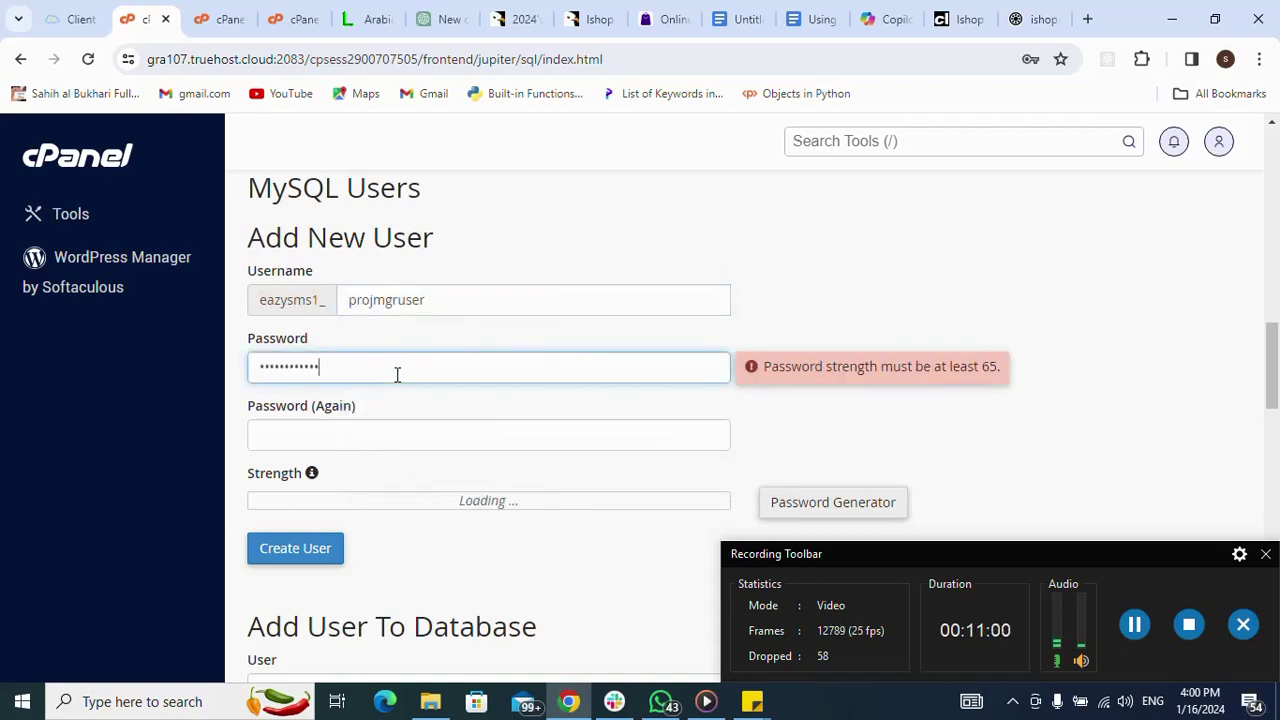
left_click(399, 436)
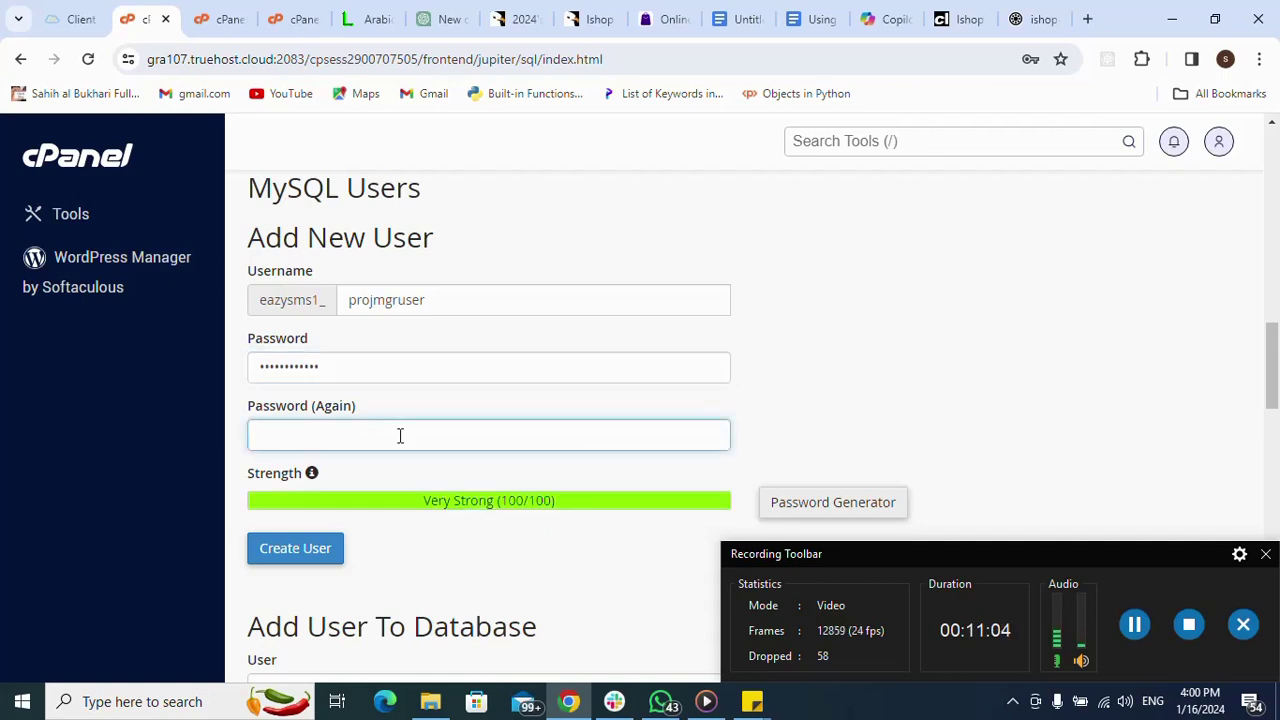
type("************")
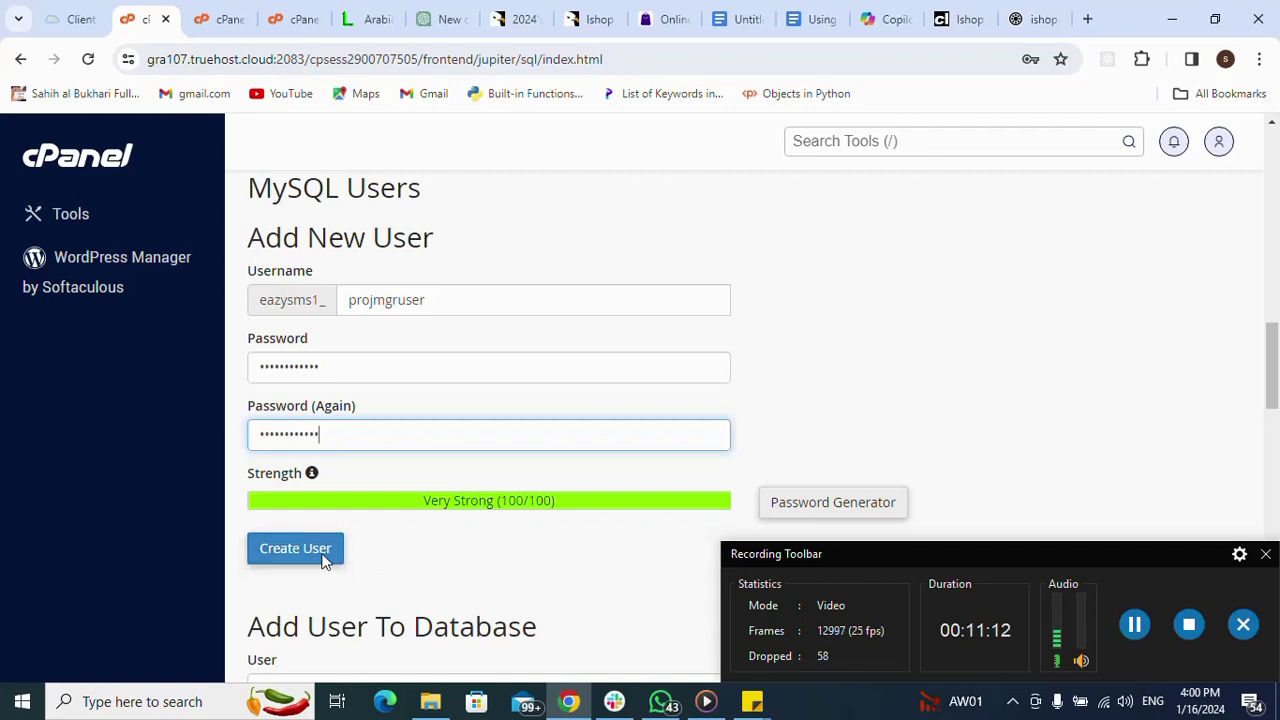
left_click(283, 560)
left_click(283, 560)
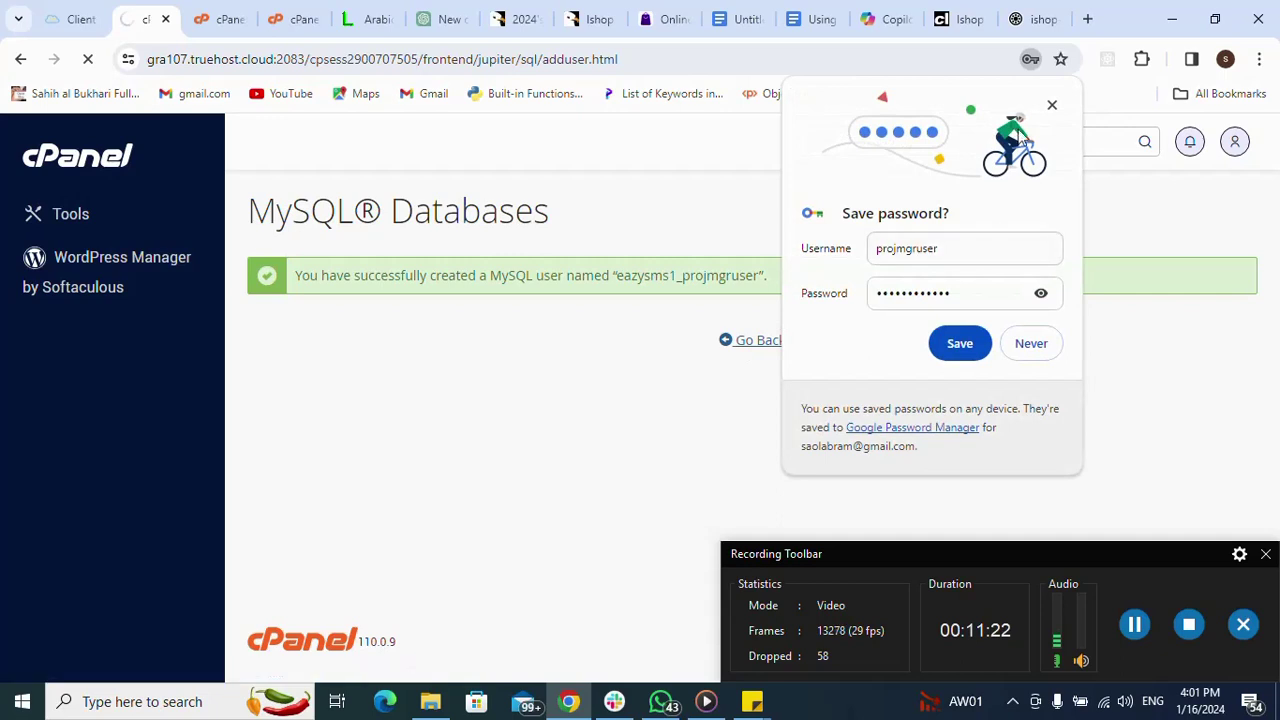
left_click(1051, 107)
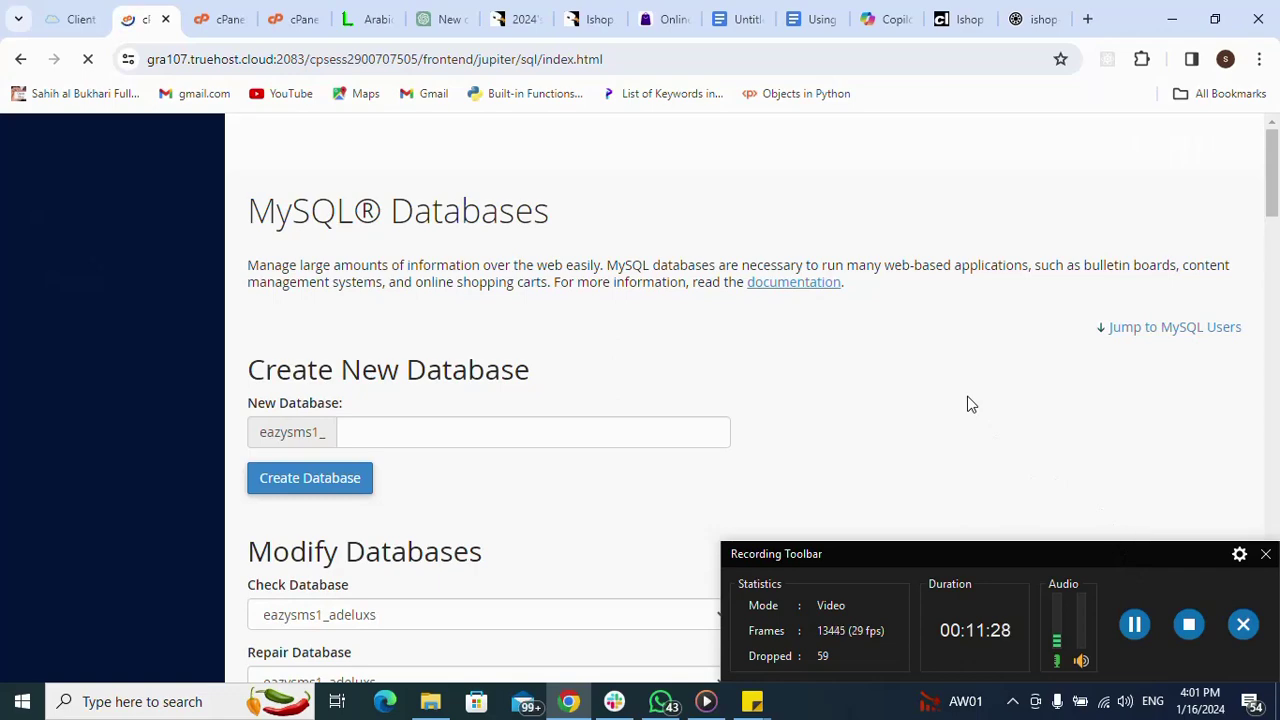
Add the user eazysms1_projmgruser to the database eazysms1_projmgr.
scroll(967, 404, "down", 4)
scroll(967, 404, "down", 5)
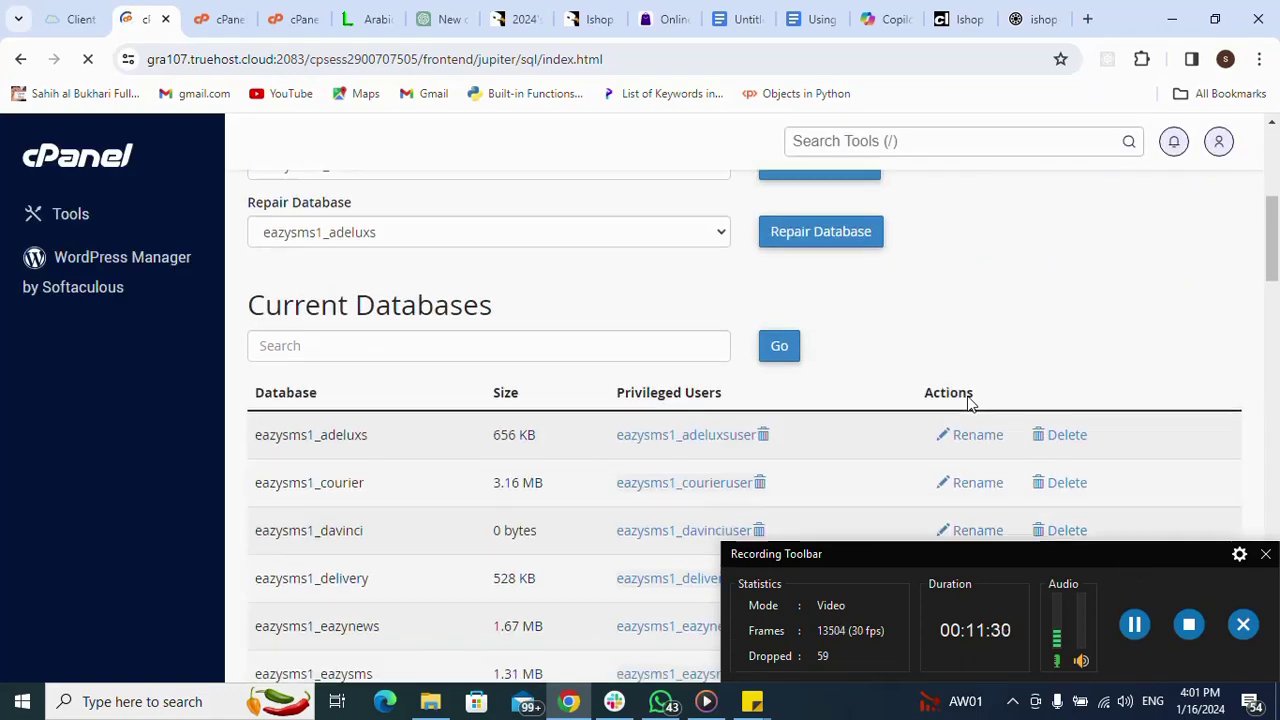
scroll(967, 404, "down", 8)
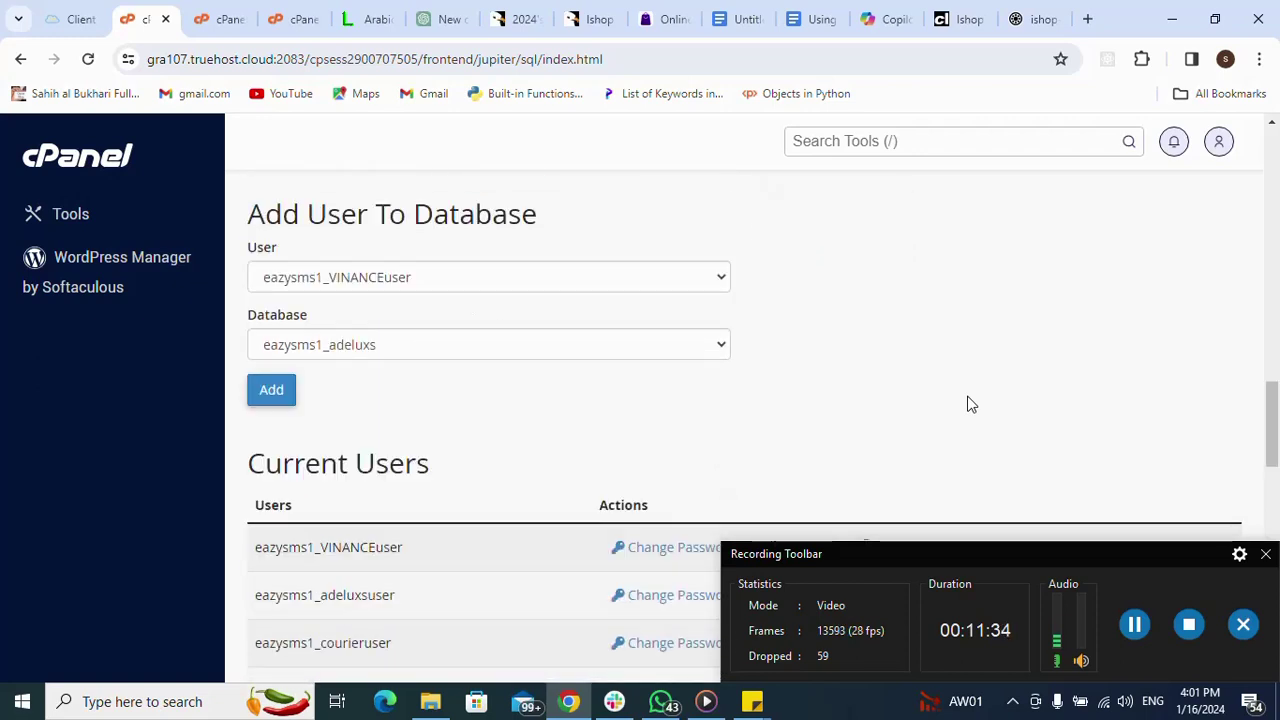
left_click(505, 280)
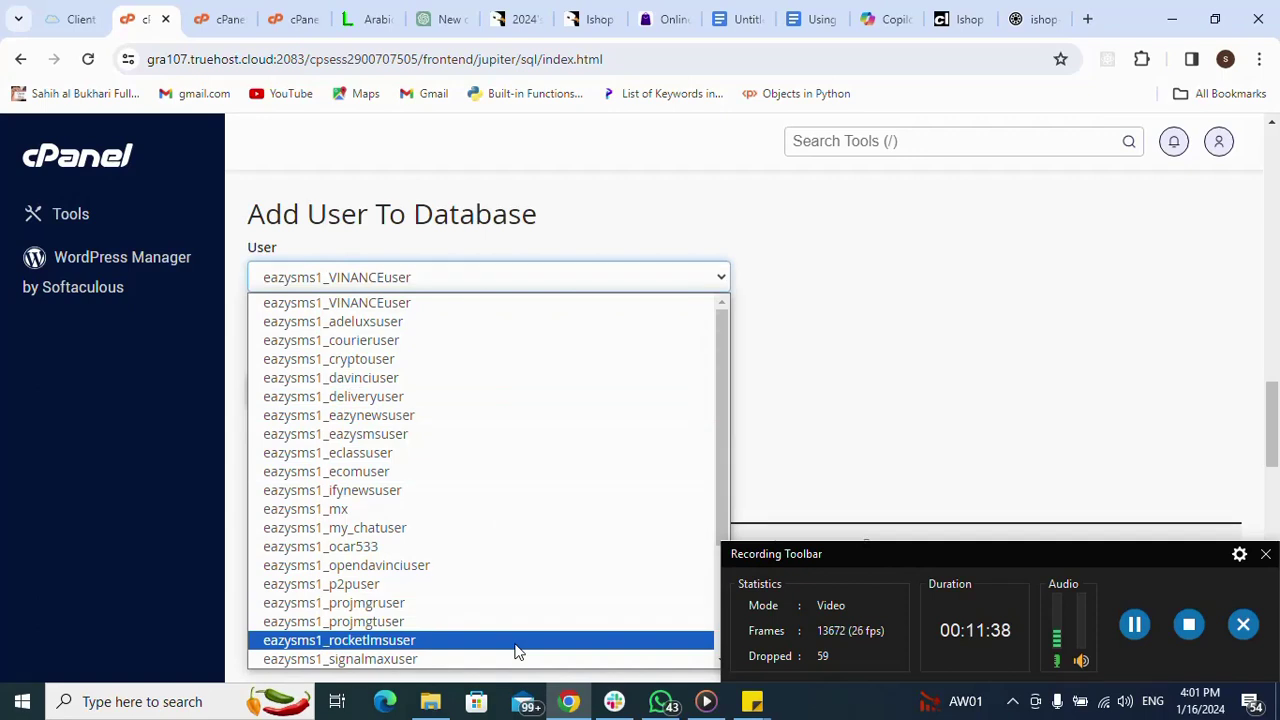
left_click(392, 605)
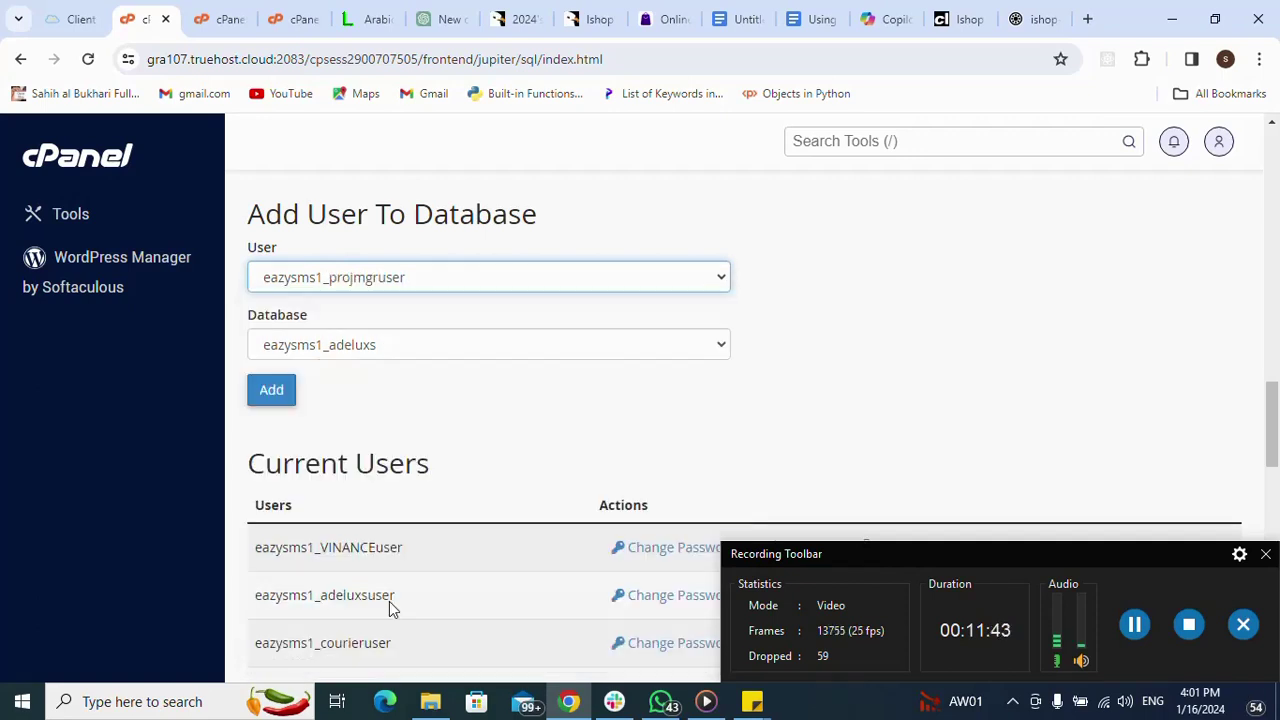
left_click(452, 351)
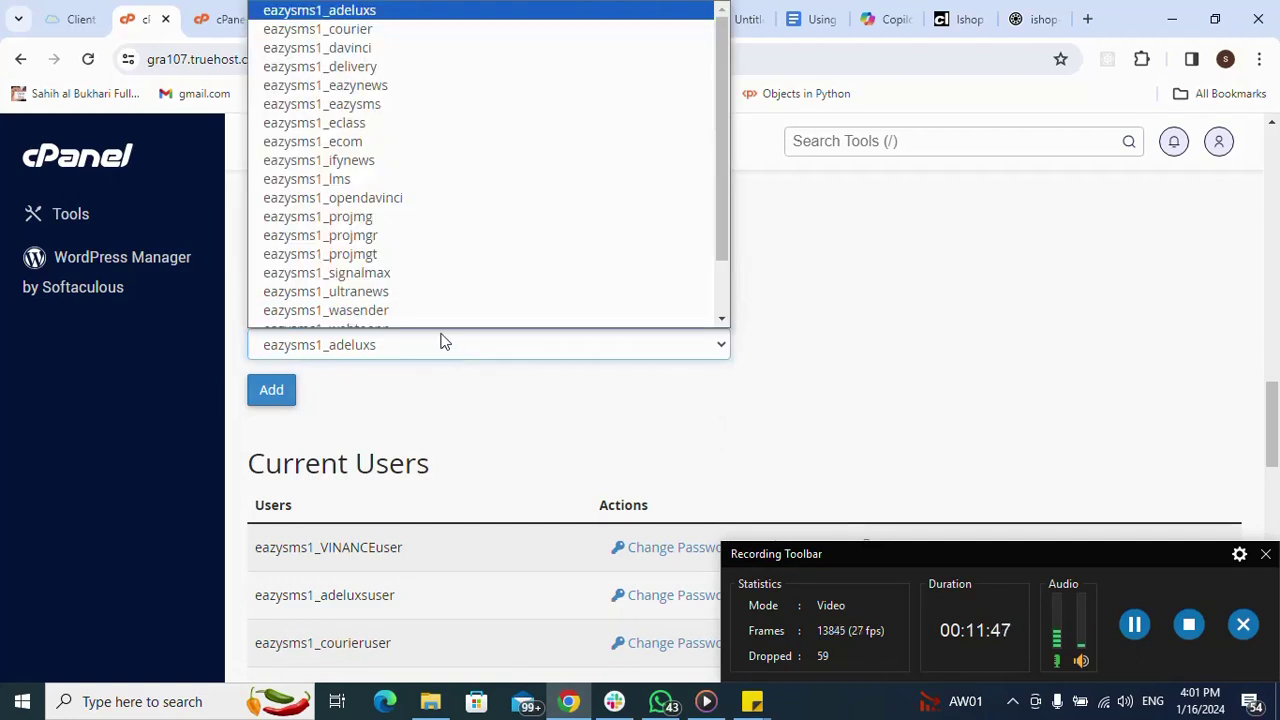
left_click(352, 224)
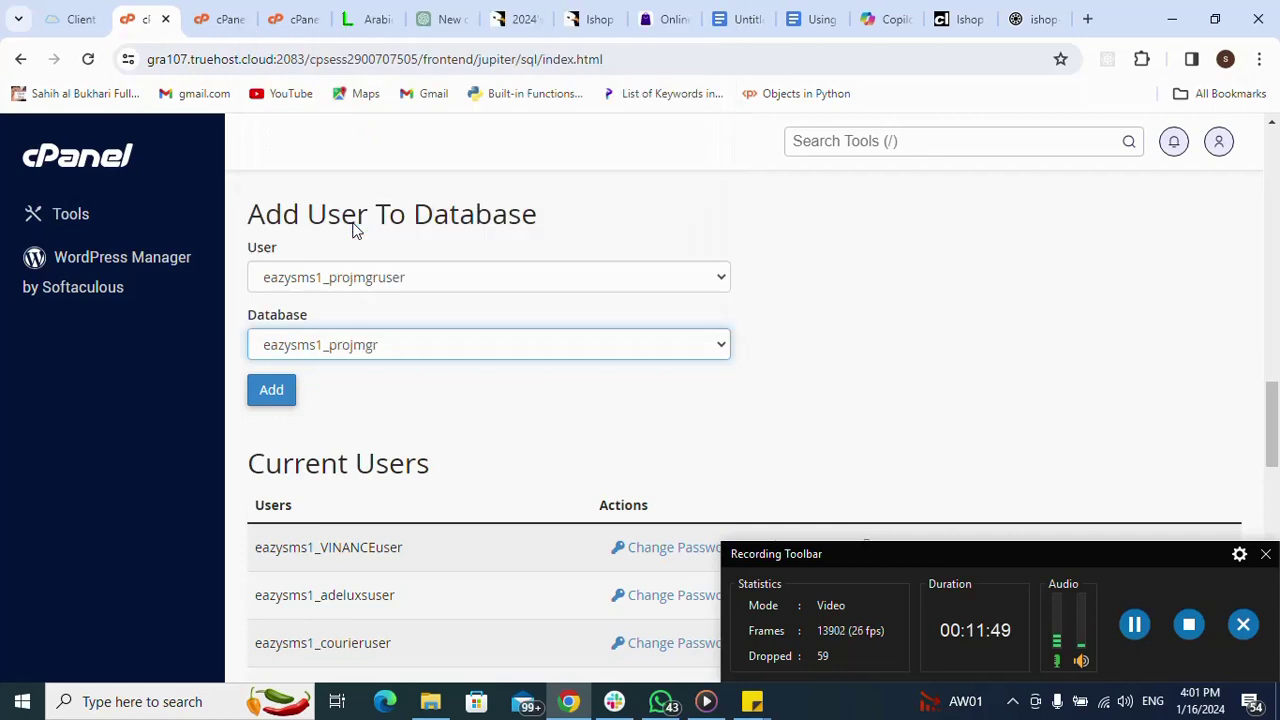
left_click(276, 391)
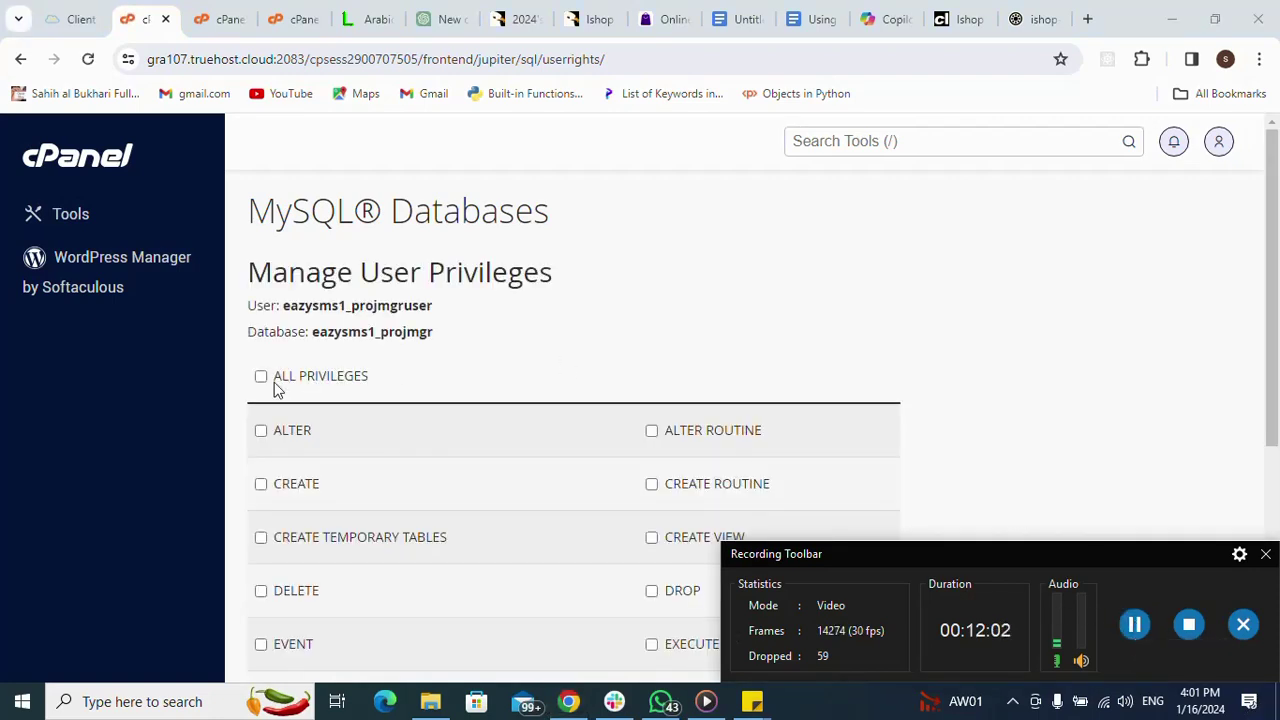
Grant eazysms1_projmgruser all privileges on eazysms1_projmgr, hide the recording toolbar, and return to the MySQL Databases page.
left_click(261, 377)
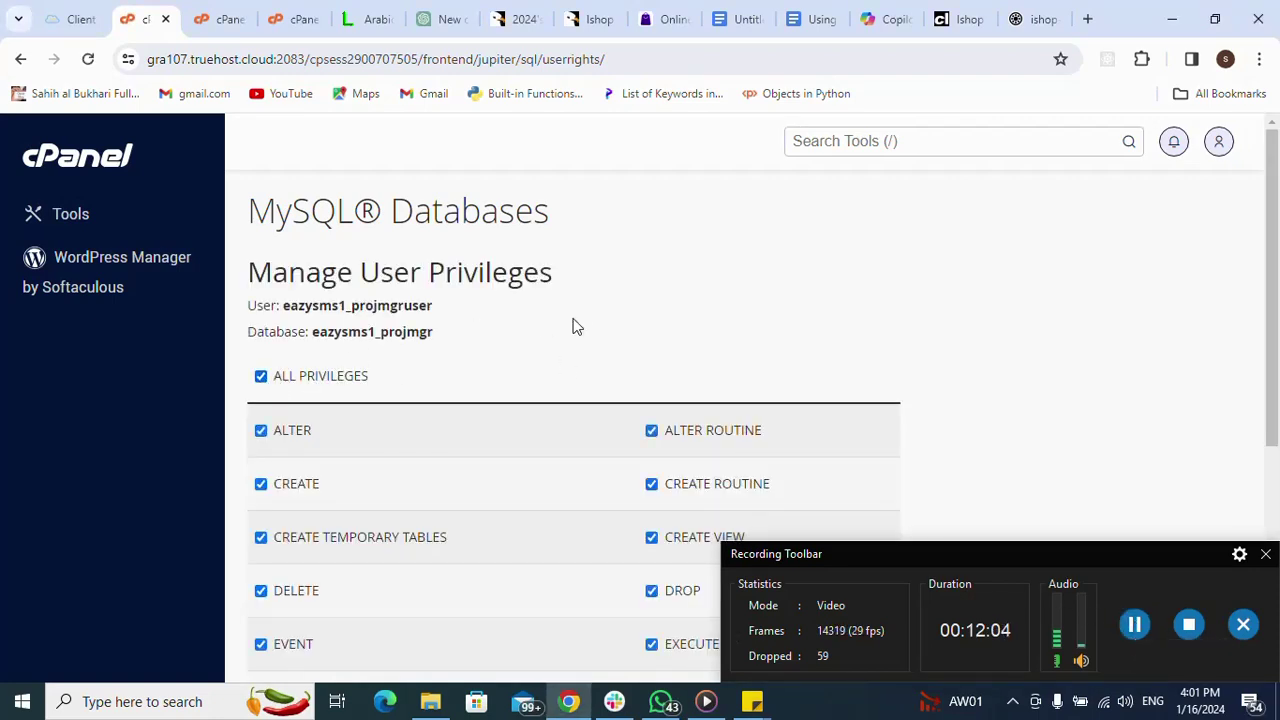
scroll(581, 306, "down", 4)
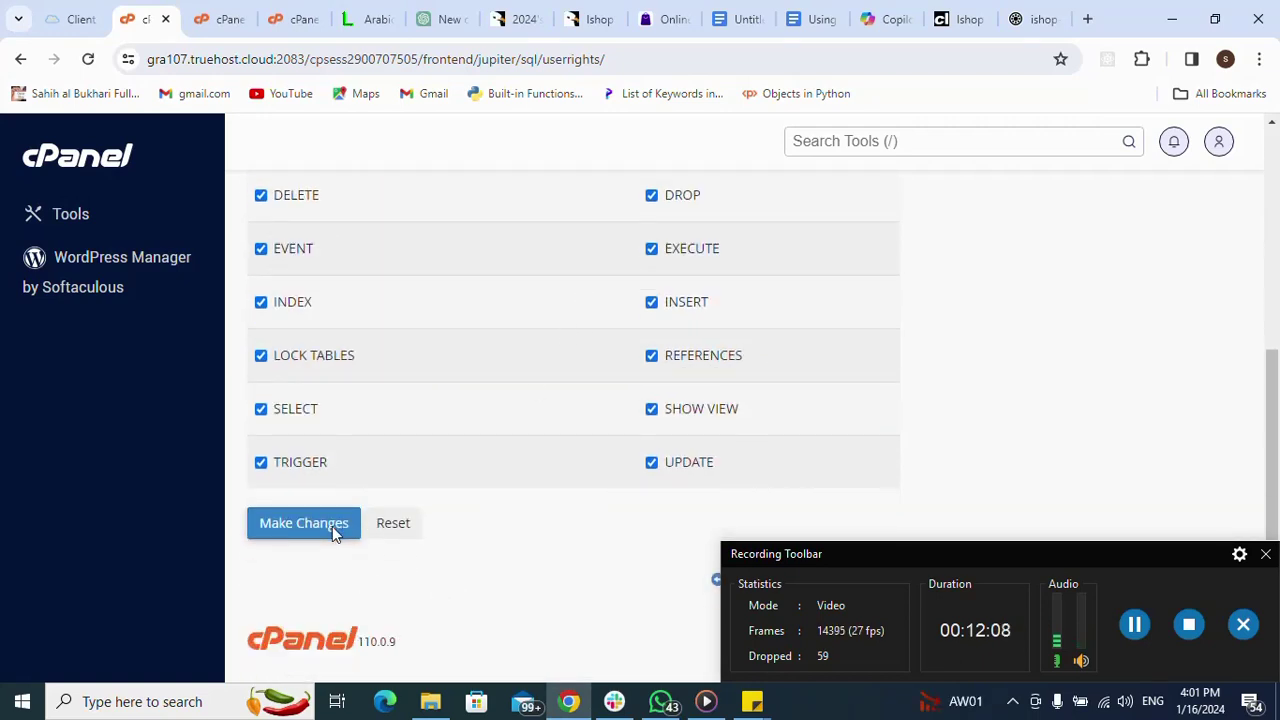
left_click(332, 526)
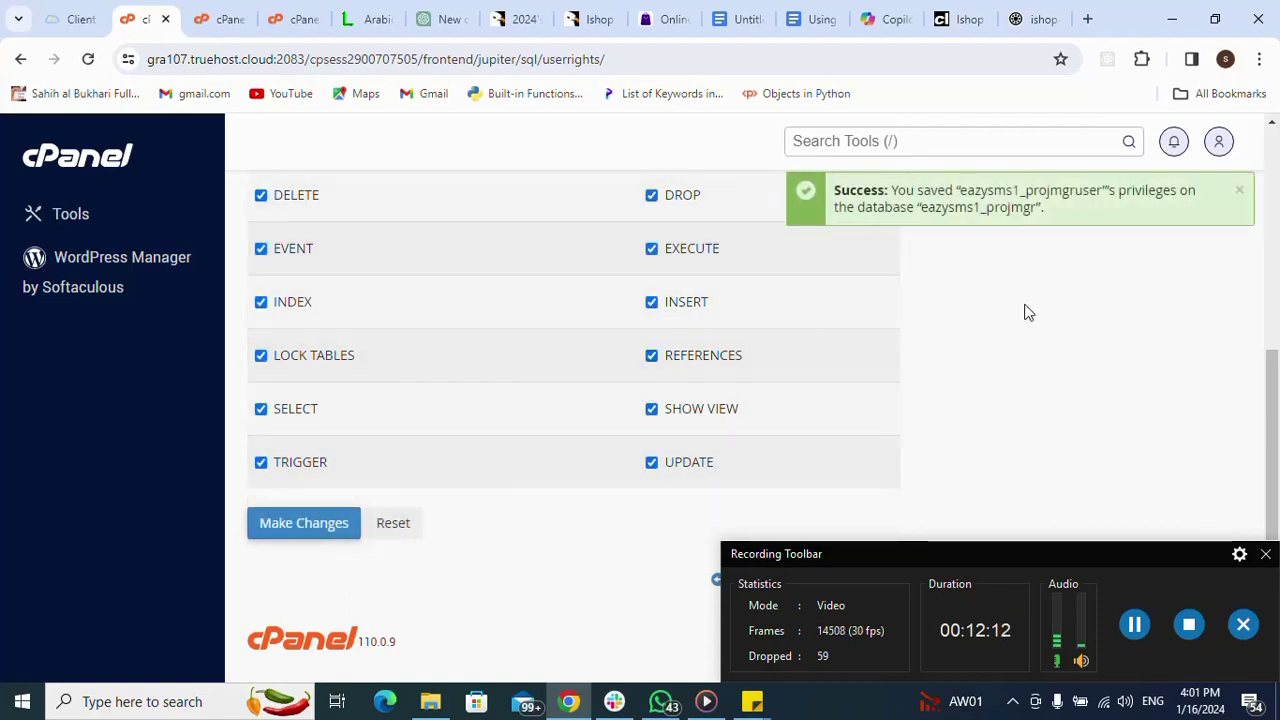
left_click(1265, 554)
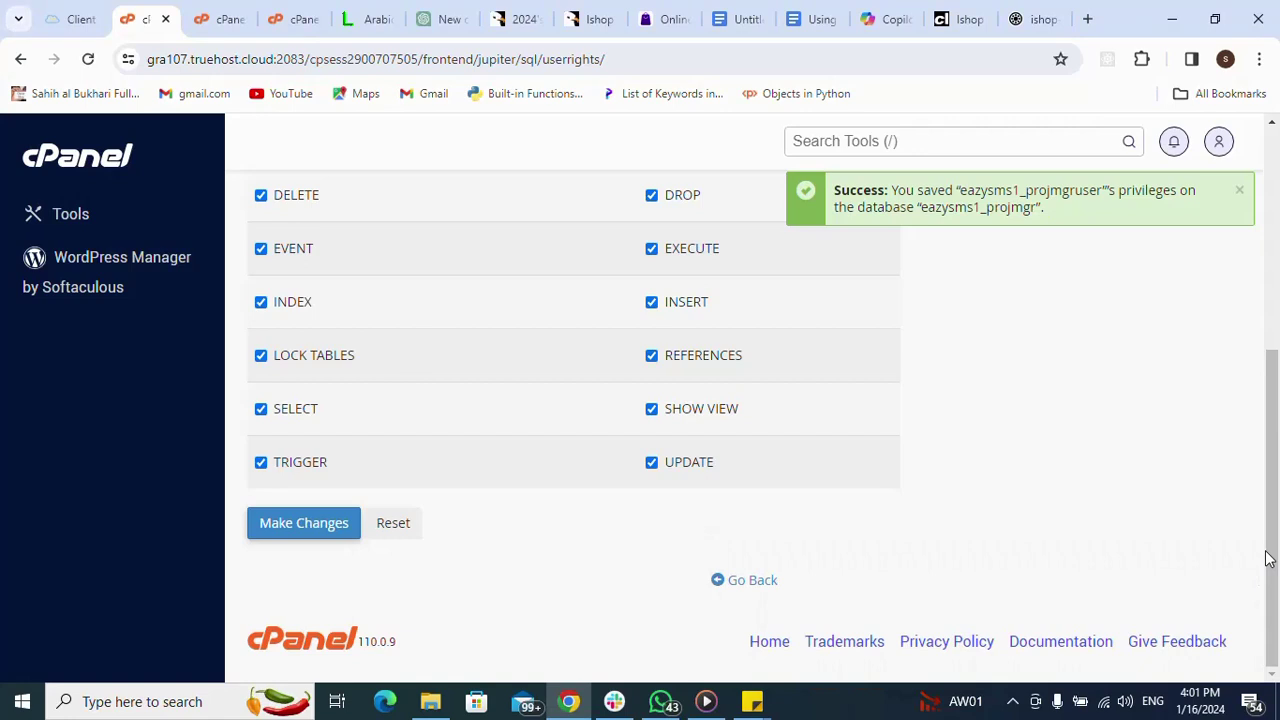
left_click(760, 588)
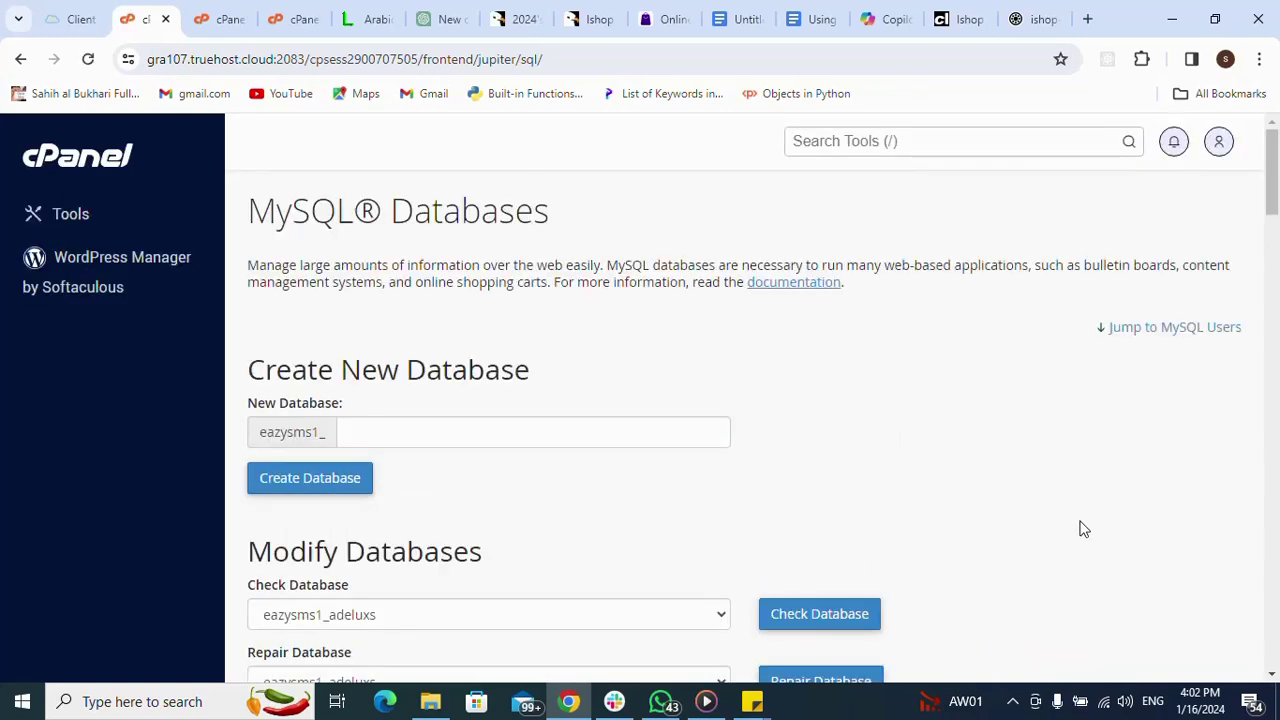
Open projmgr.eazysms.com.ng/install in a new browser tab, dismissing the WhatsApp notifications.
left_click(1089, 19)
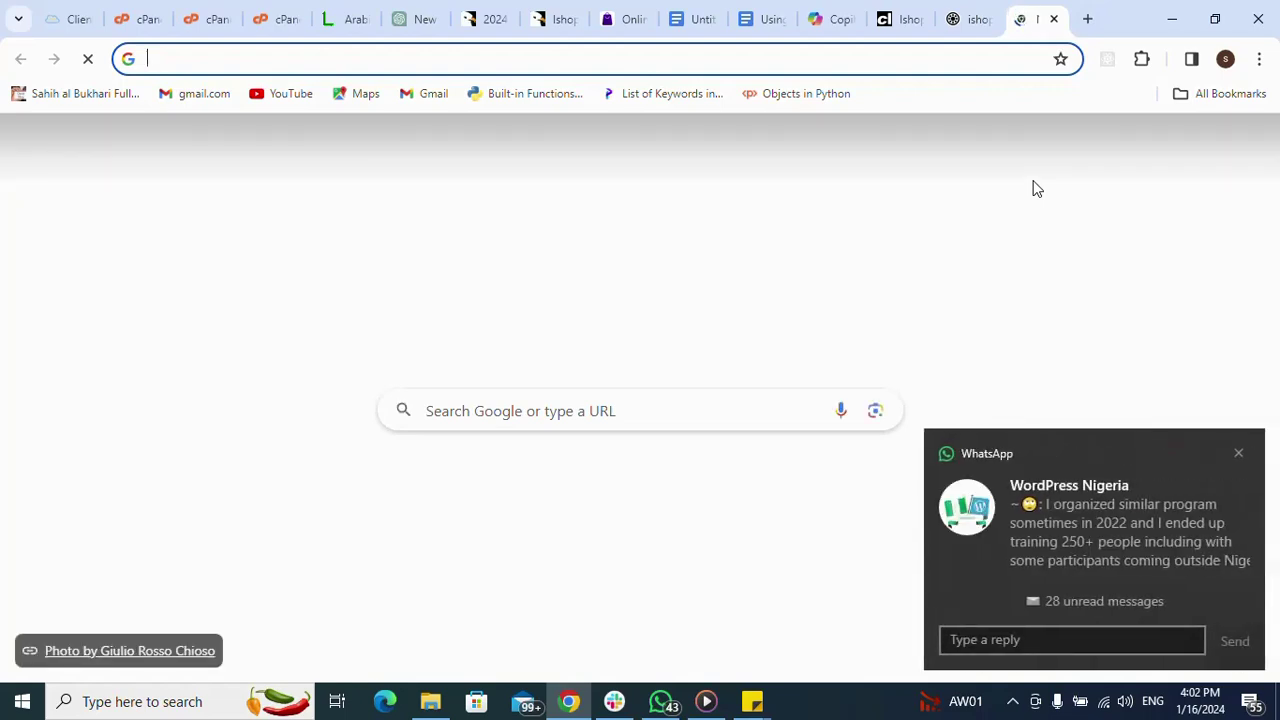
left_click(1238, 454)
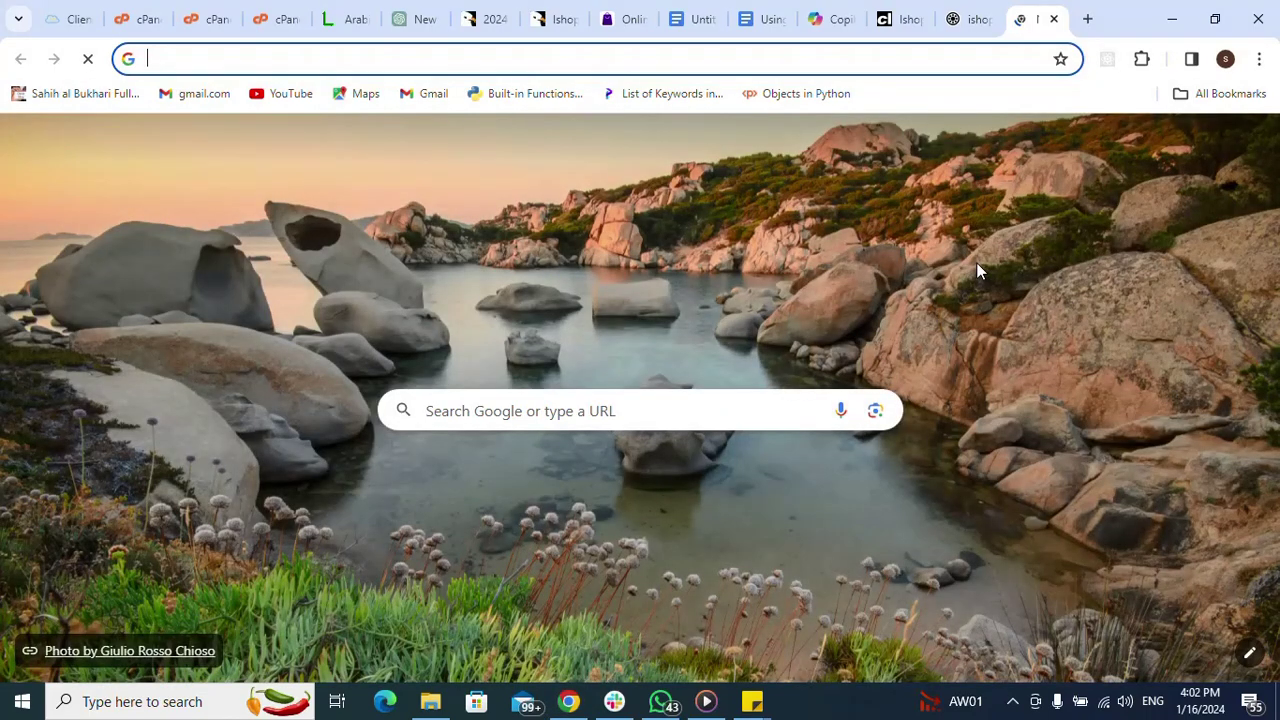
type("projmgs.eazysms.com.ng/install")
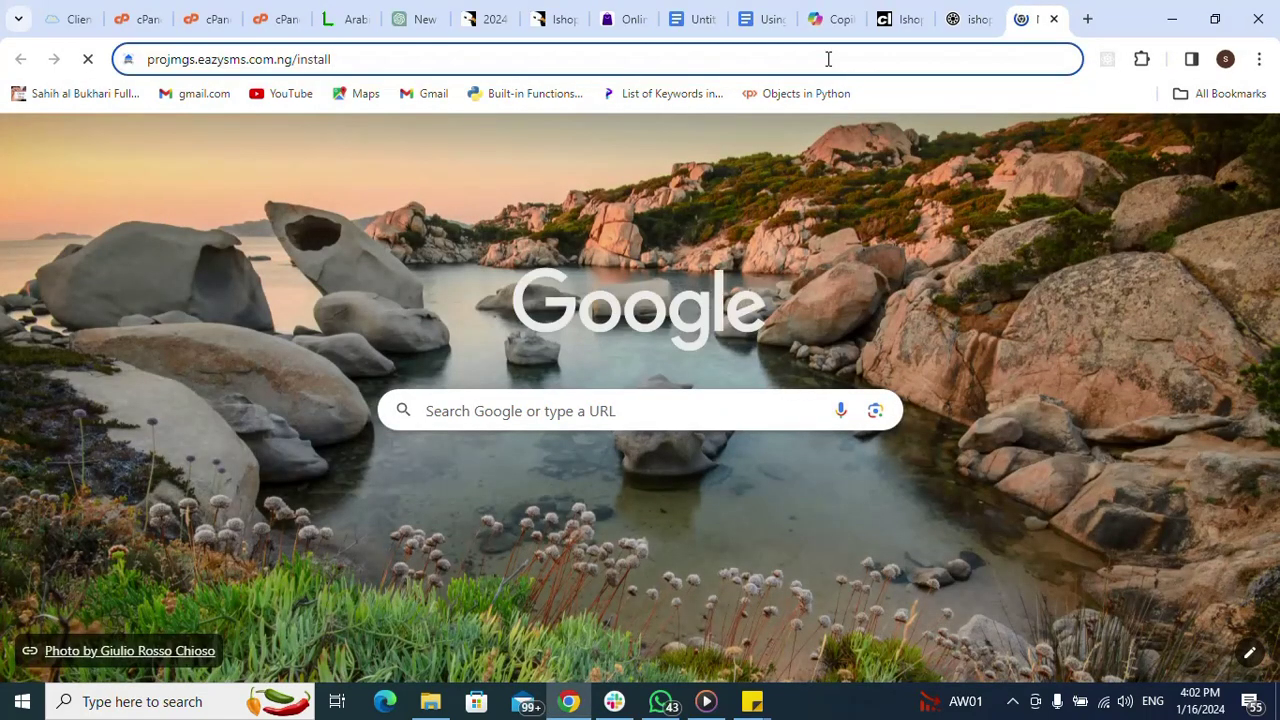
left_click(194, 60)
key("BackSpace")
type("r")
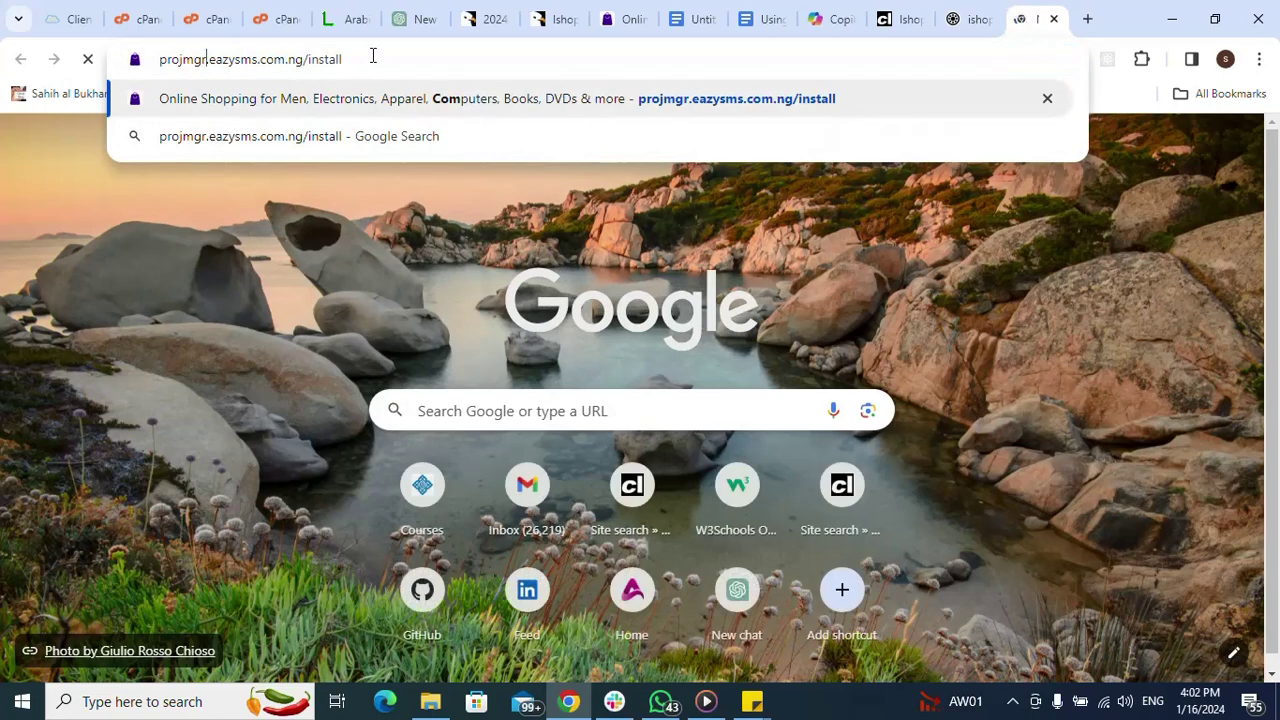
left_click(373, 55)
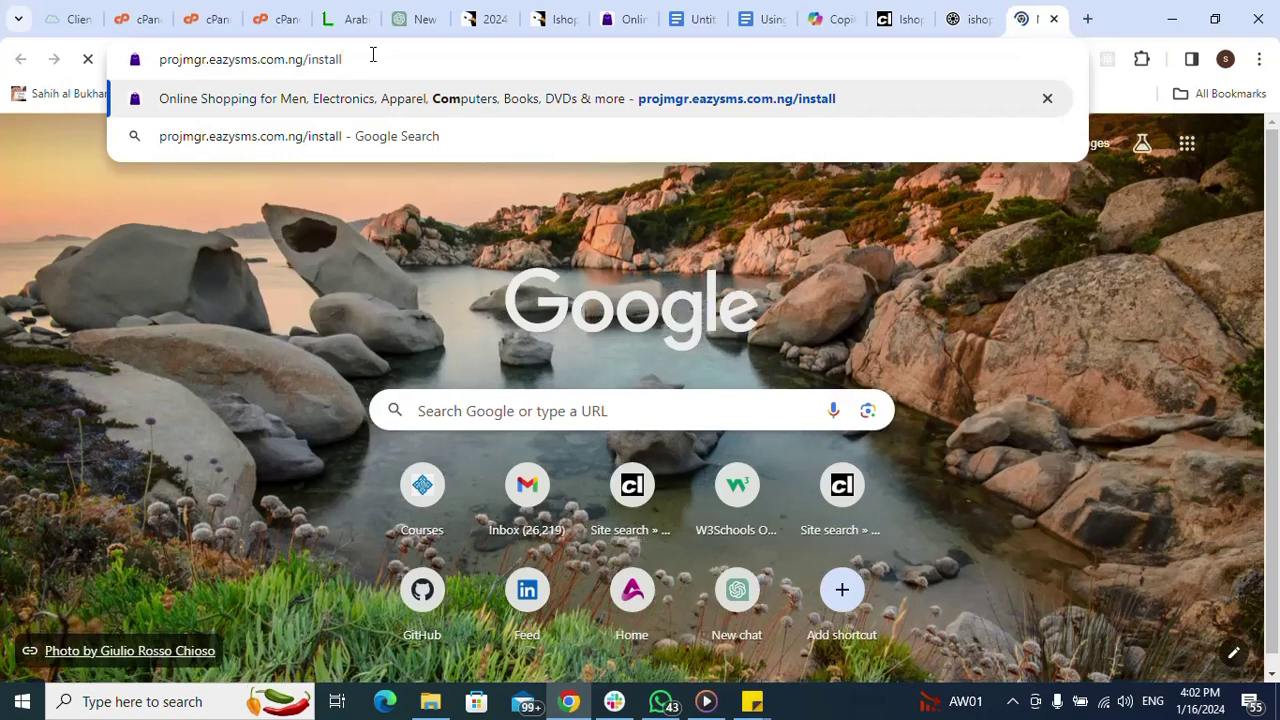
key("Return")
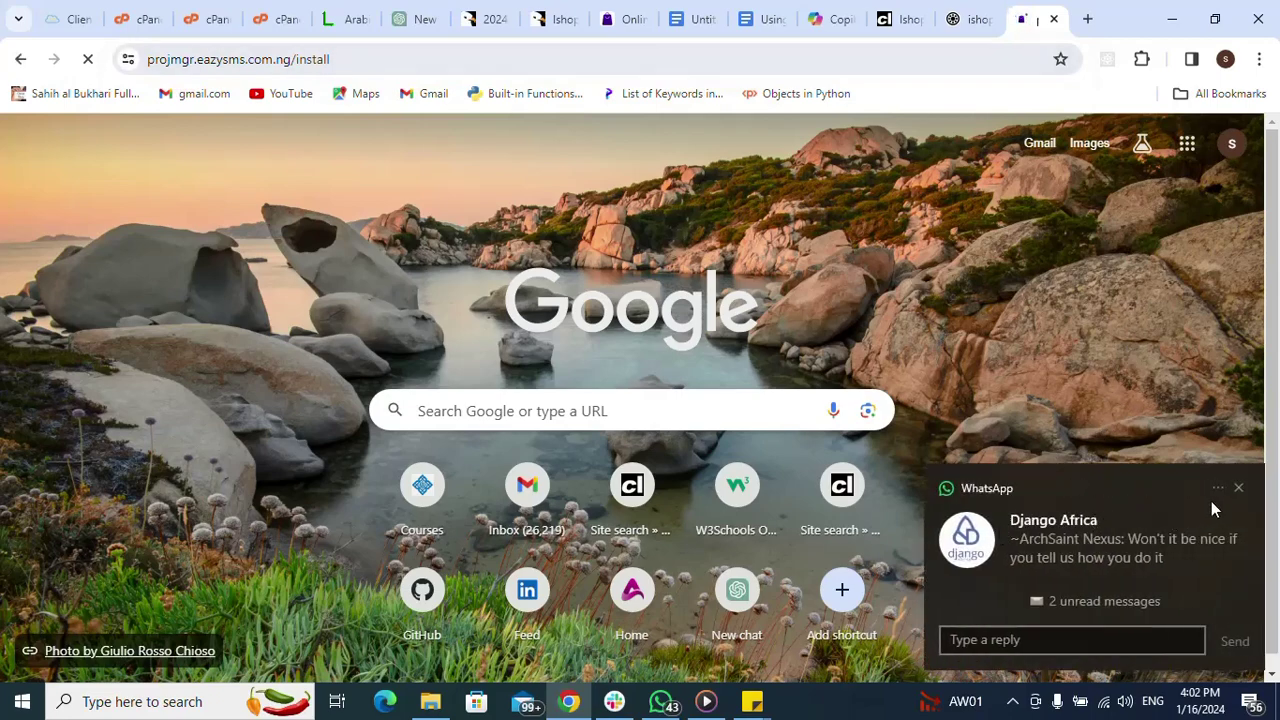
left_click(1238, 489)
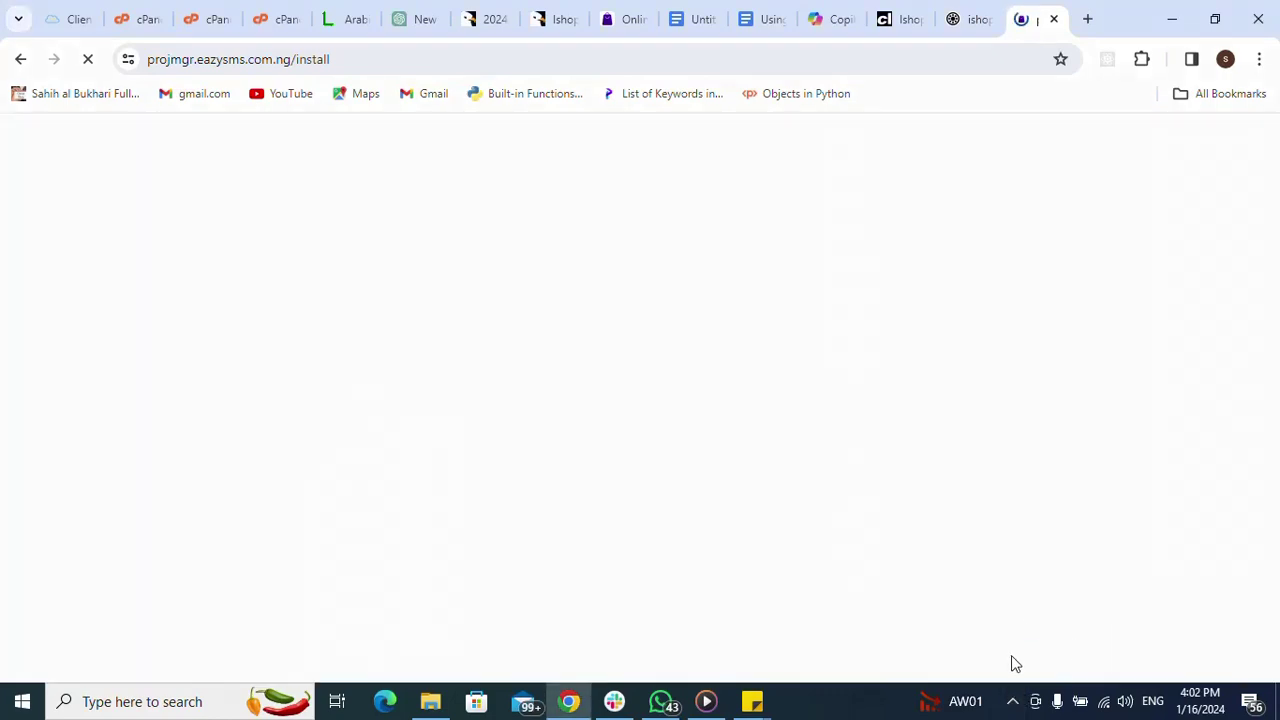
Show the recording toolbar again and enter Ishop as the app name in the installer form.
left_click(1012, 701)
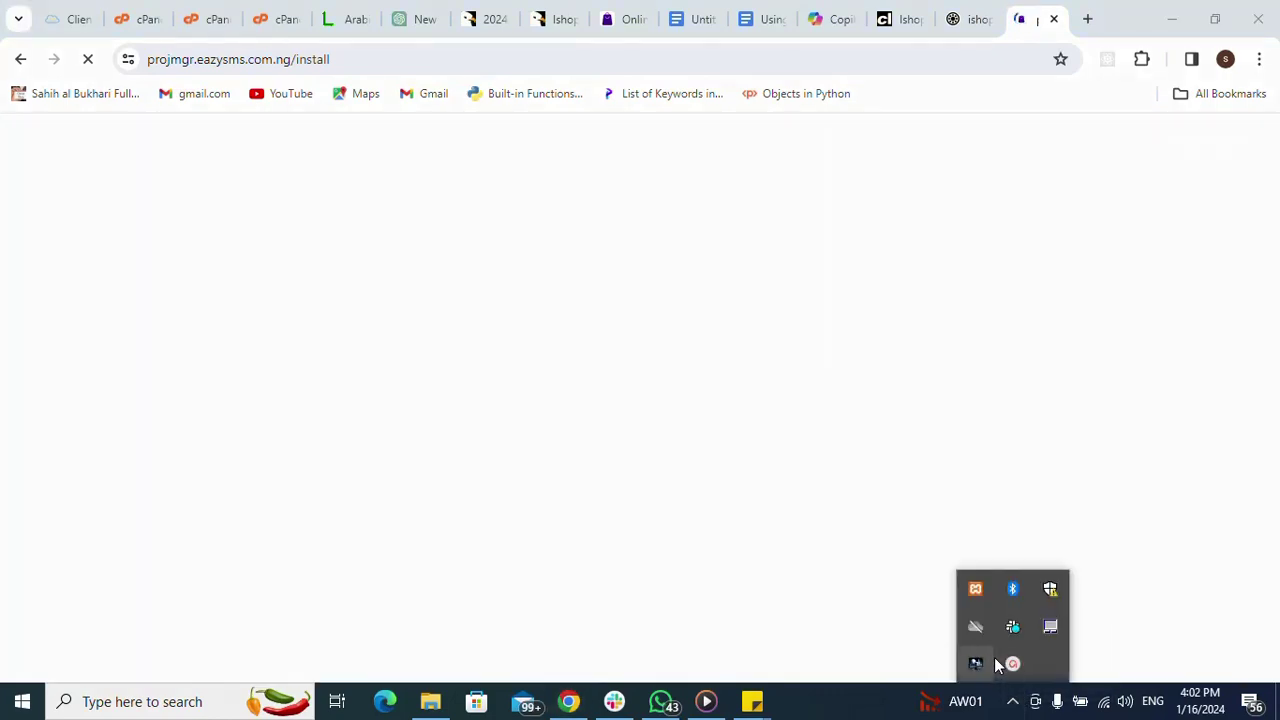
left_click(1011, 663)
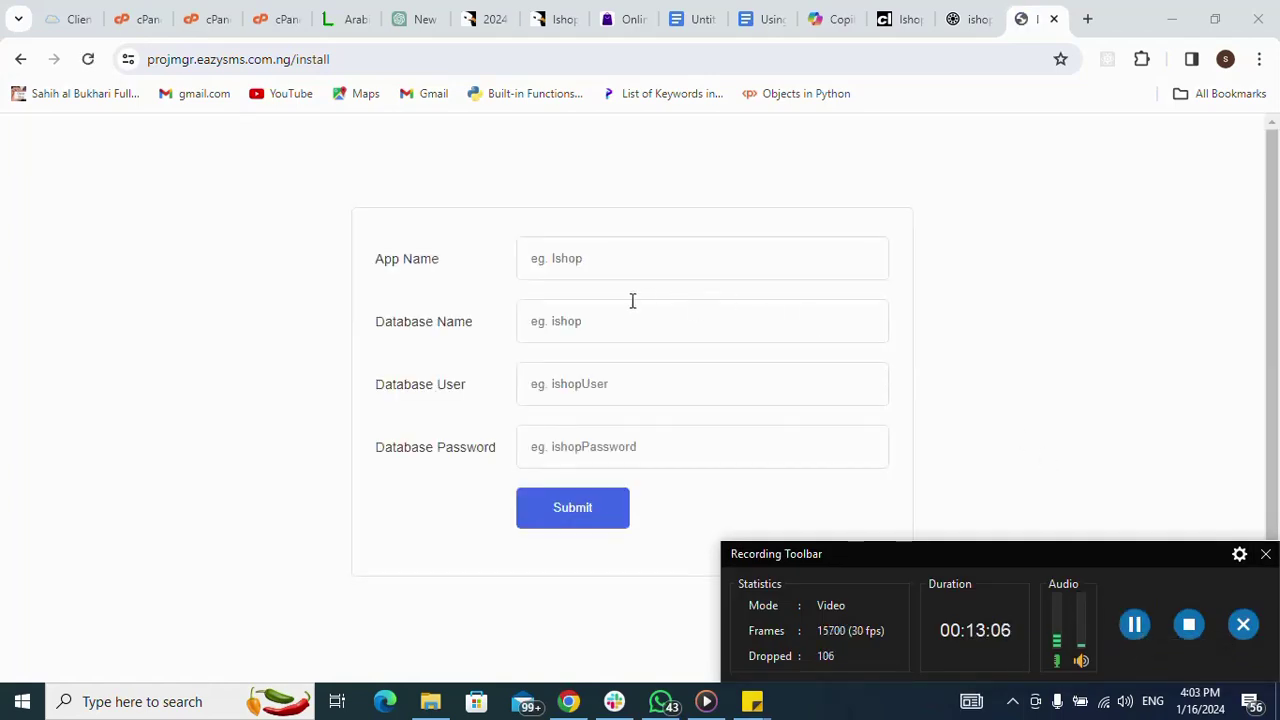
left_click(640, 265)
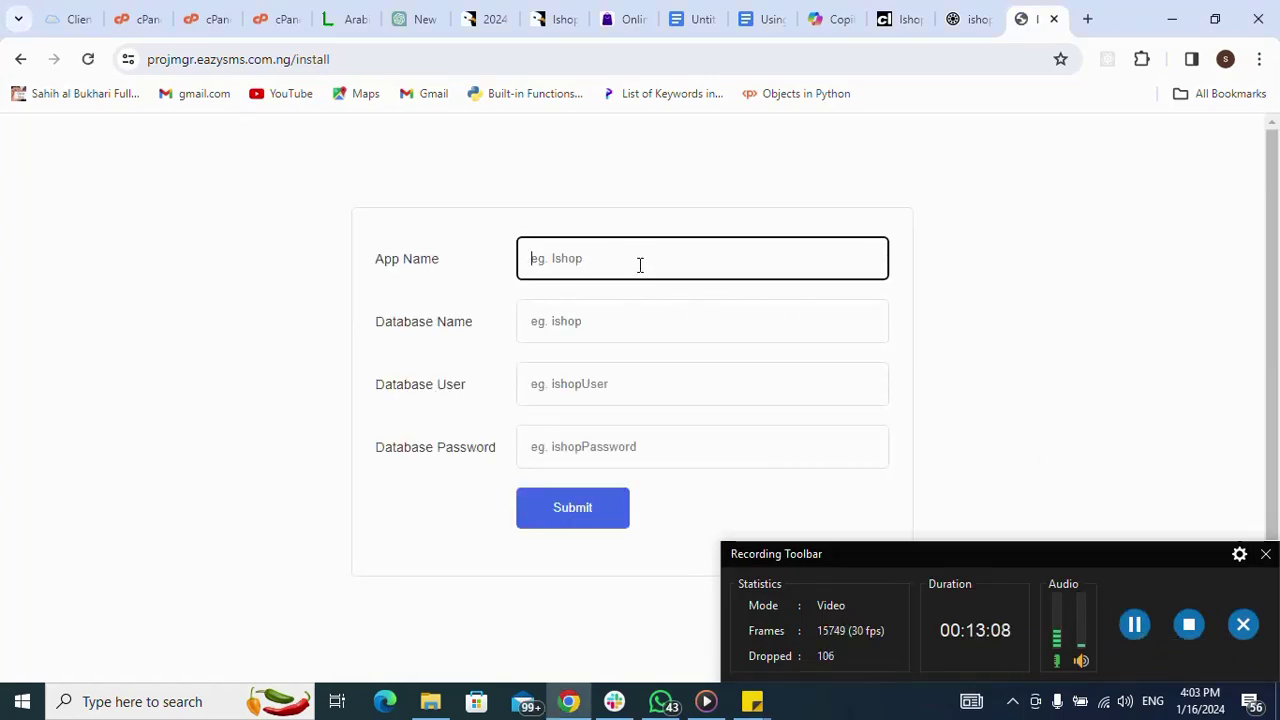
type("Ishop")
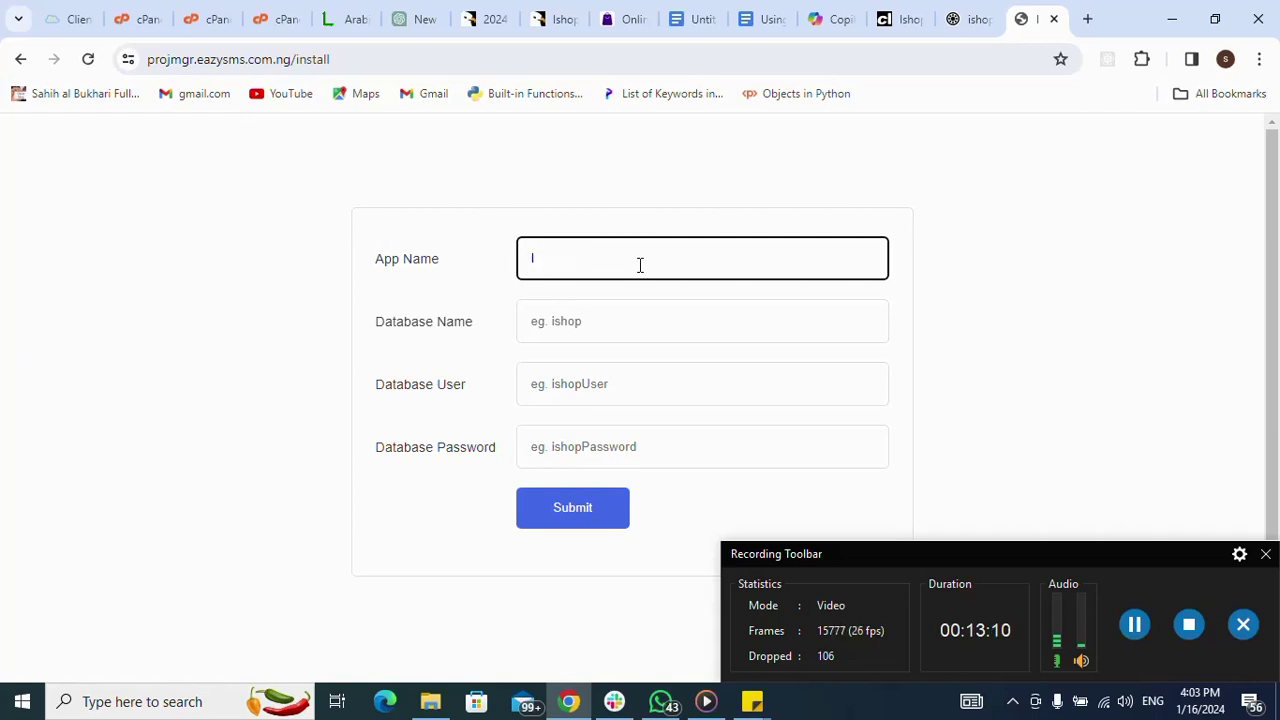
left_click(631, 317)
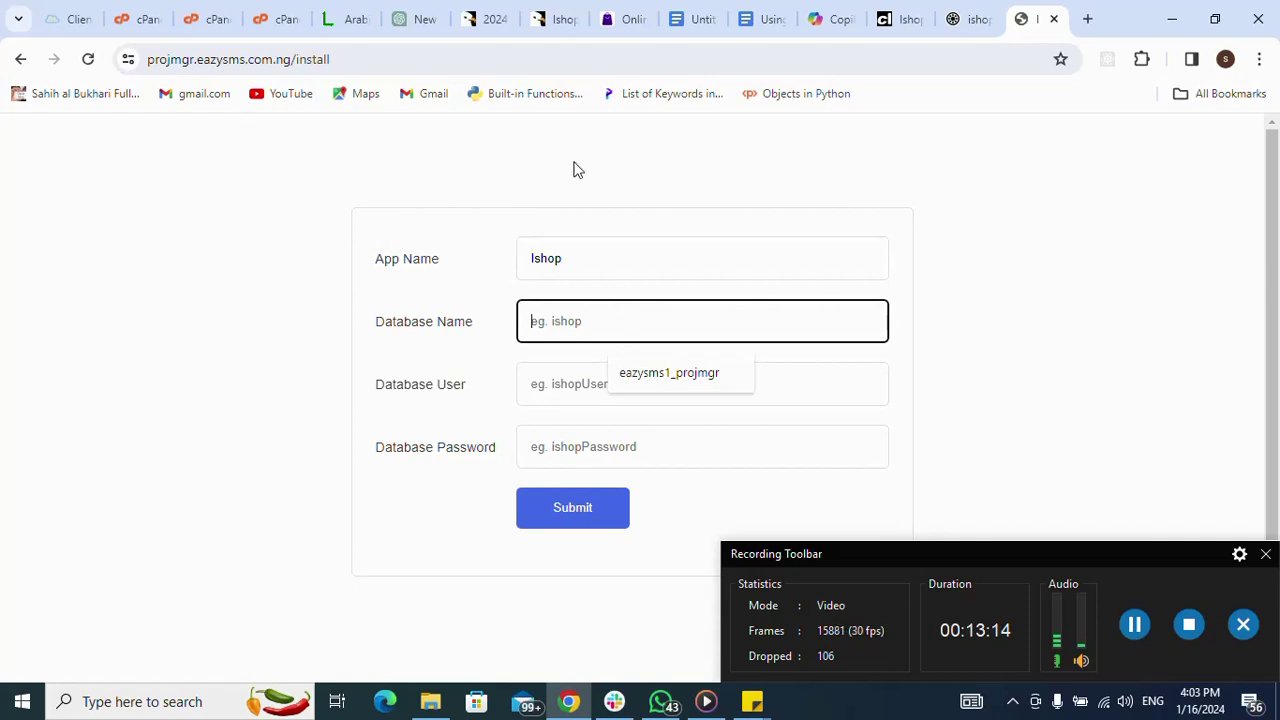
Find the user eazysms1_projmgruser in the user list on cPanel's MySQL Databases page and copy its name.
mouse_move(198, 22)
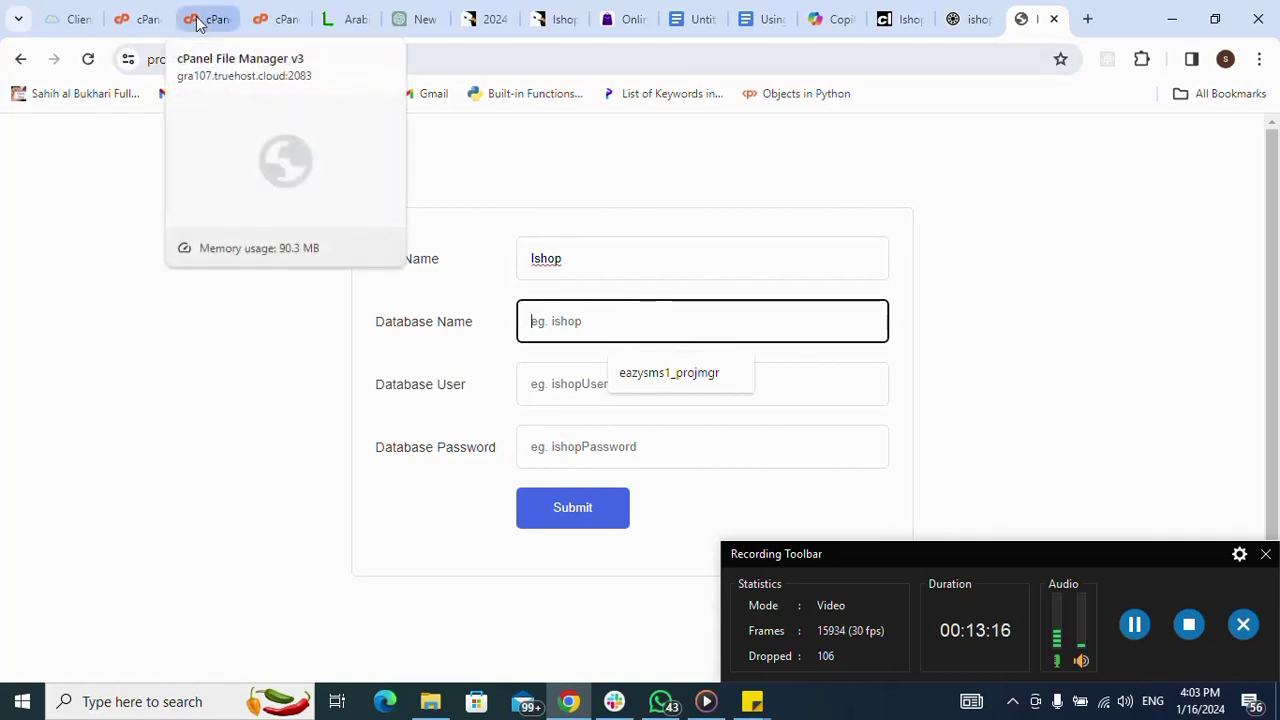
left_click(138, 24)
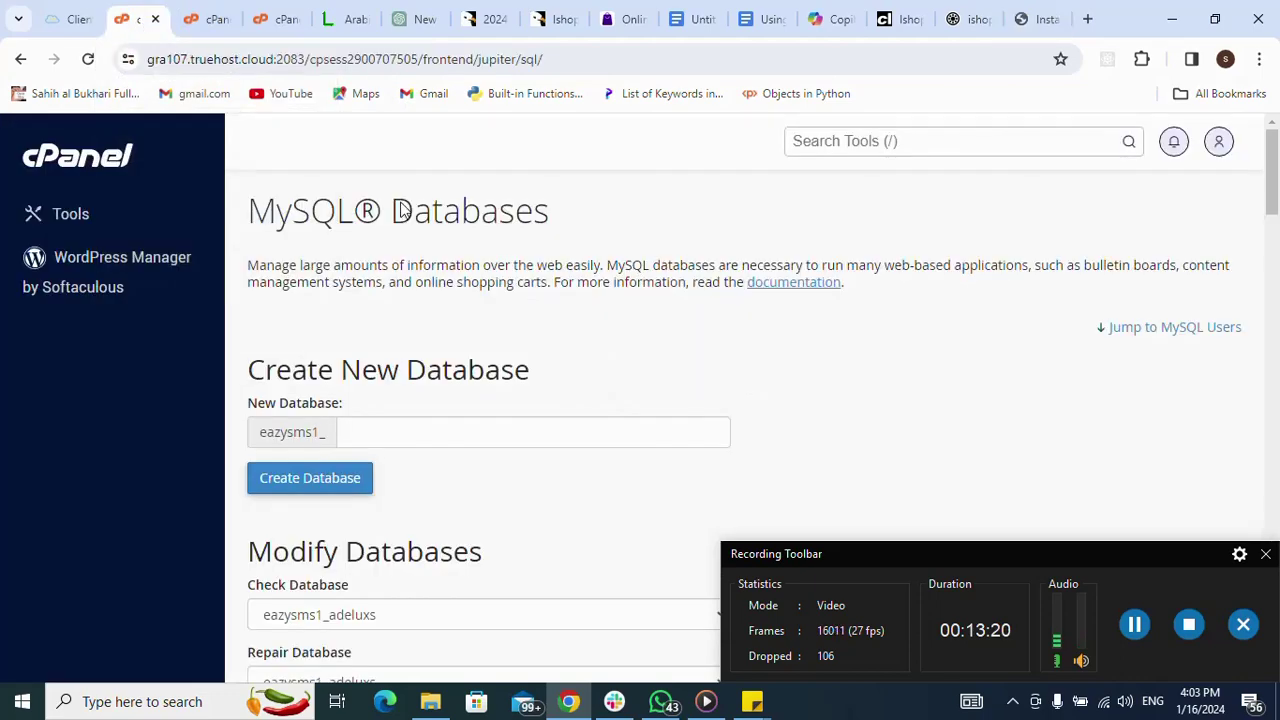
scroll(845, 345, "down", 3)
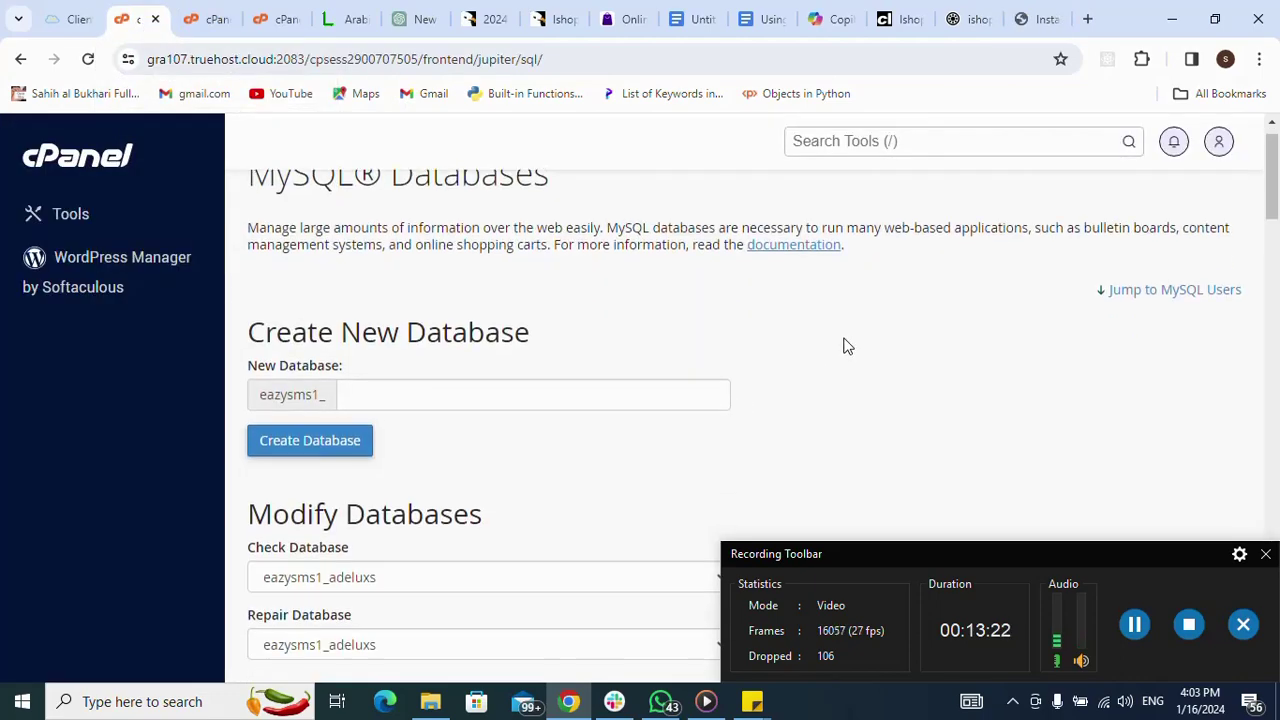
scroll(845, 346, "down", 2)
scroll(845, 346, "down", 10)
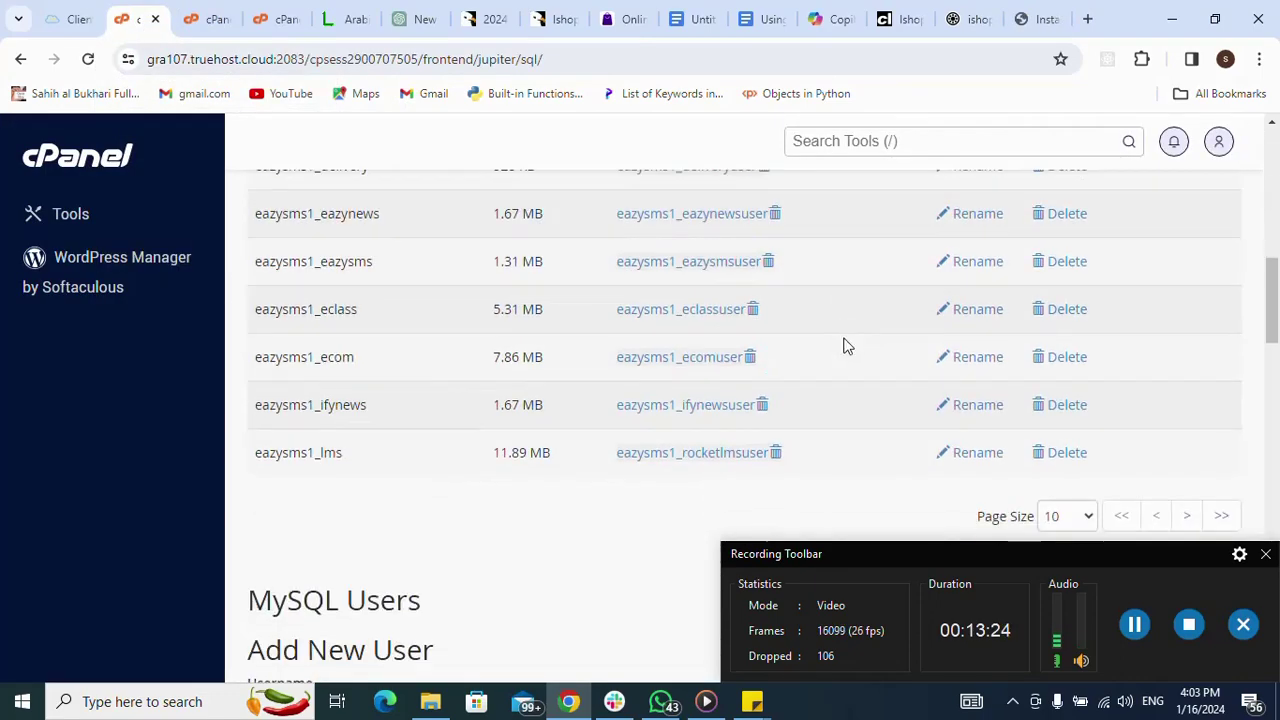
scroll(845, 346, "down", 5)
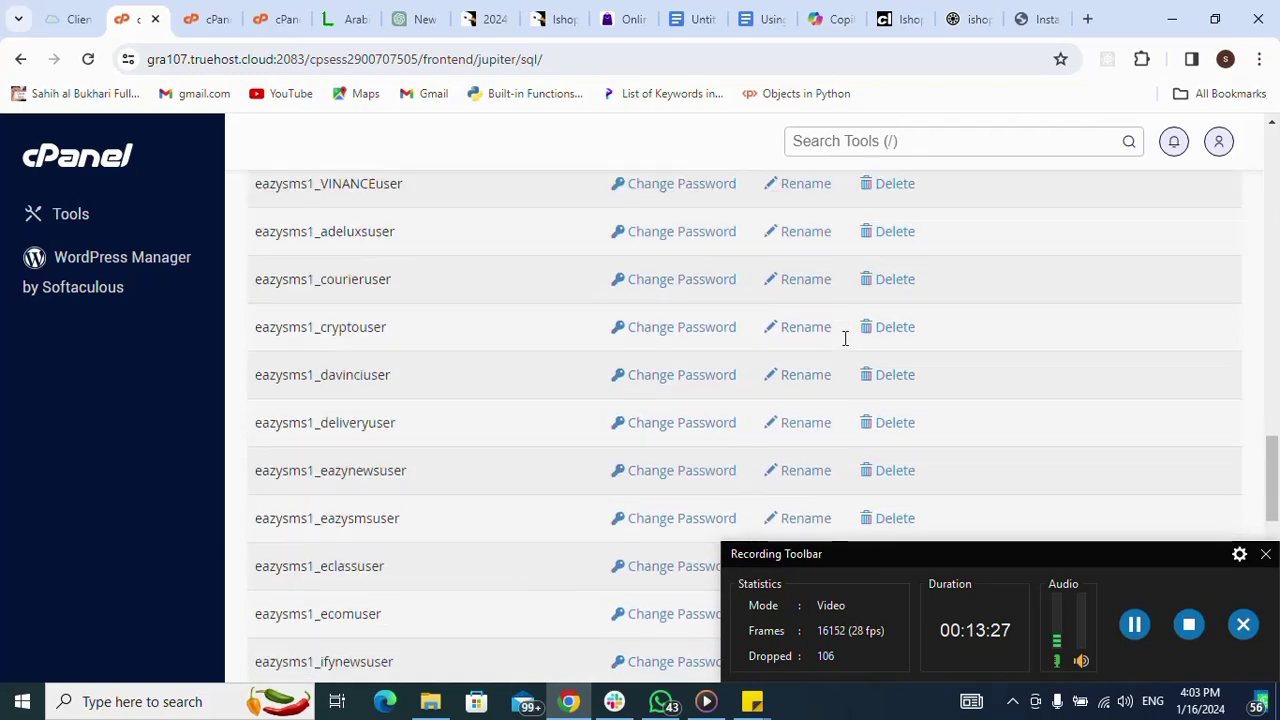
scroll(845, 340, "up", 1)
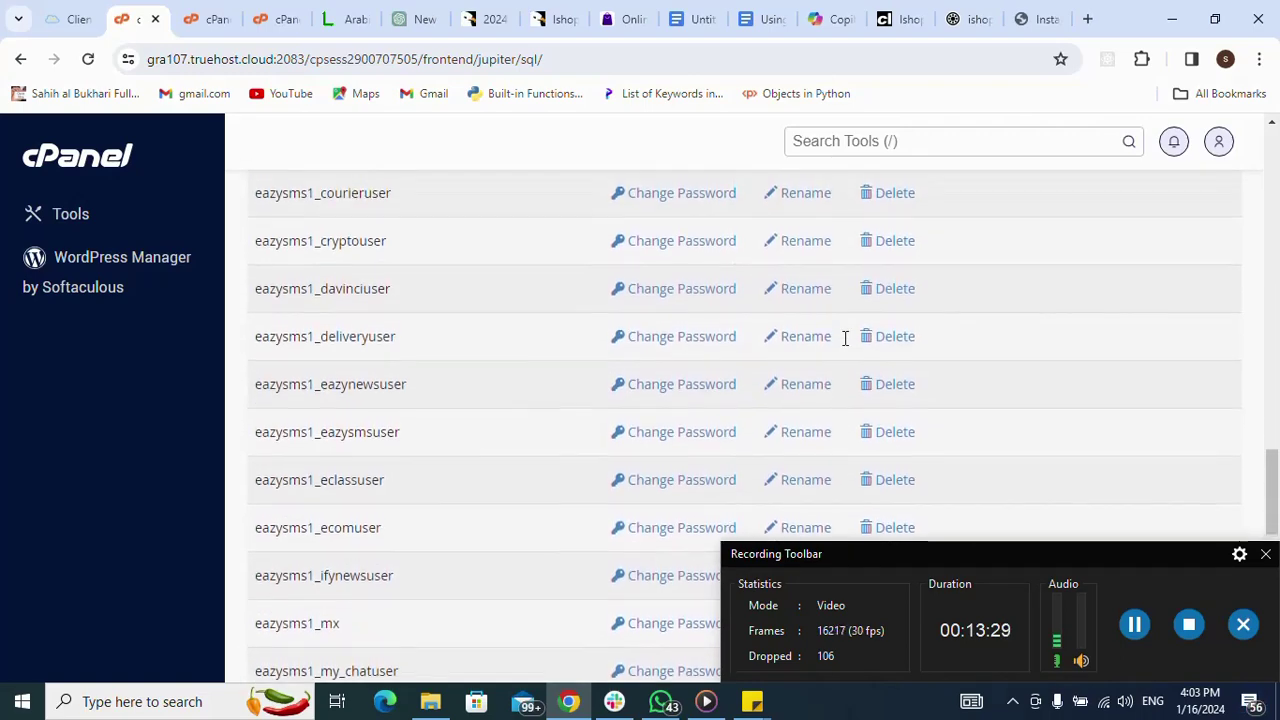
scroll(845, 346, "up", 4)
scroll(845, 346, "up", 4)
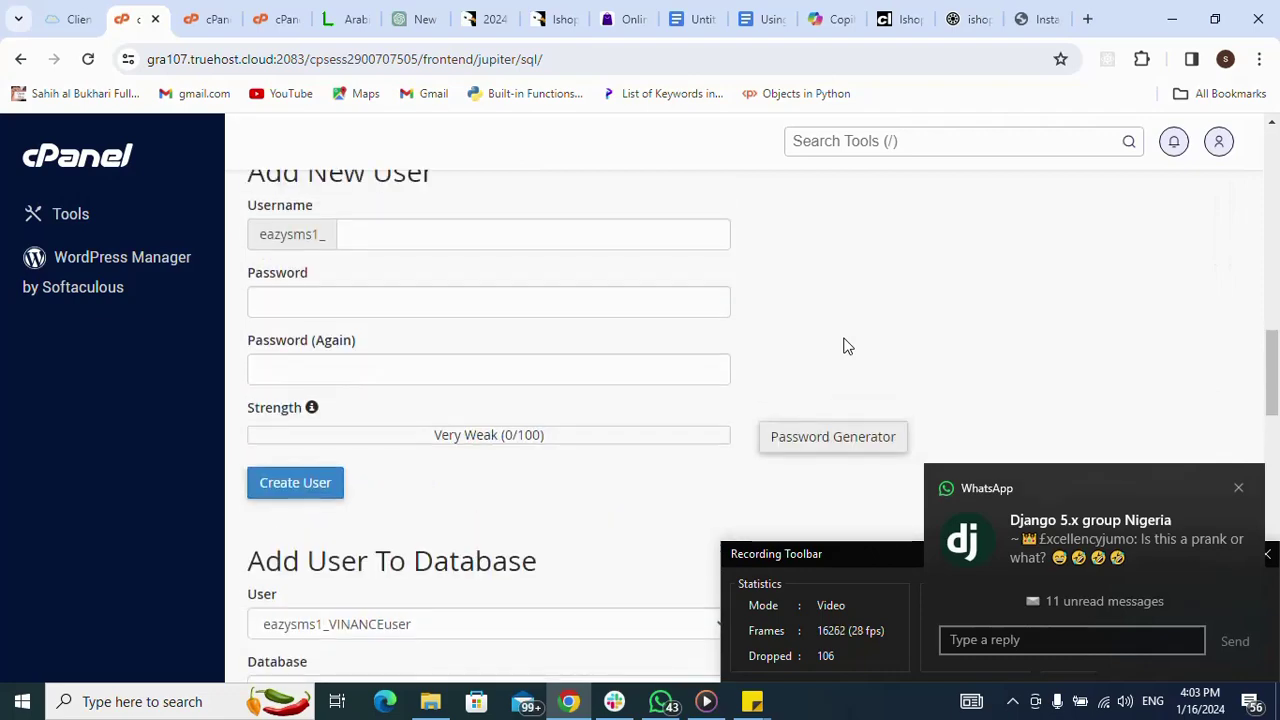
scroll(845, 346, "down", 5)
scroll(845, 346, "down", 10)
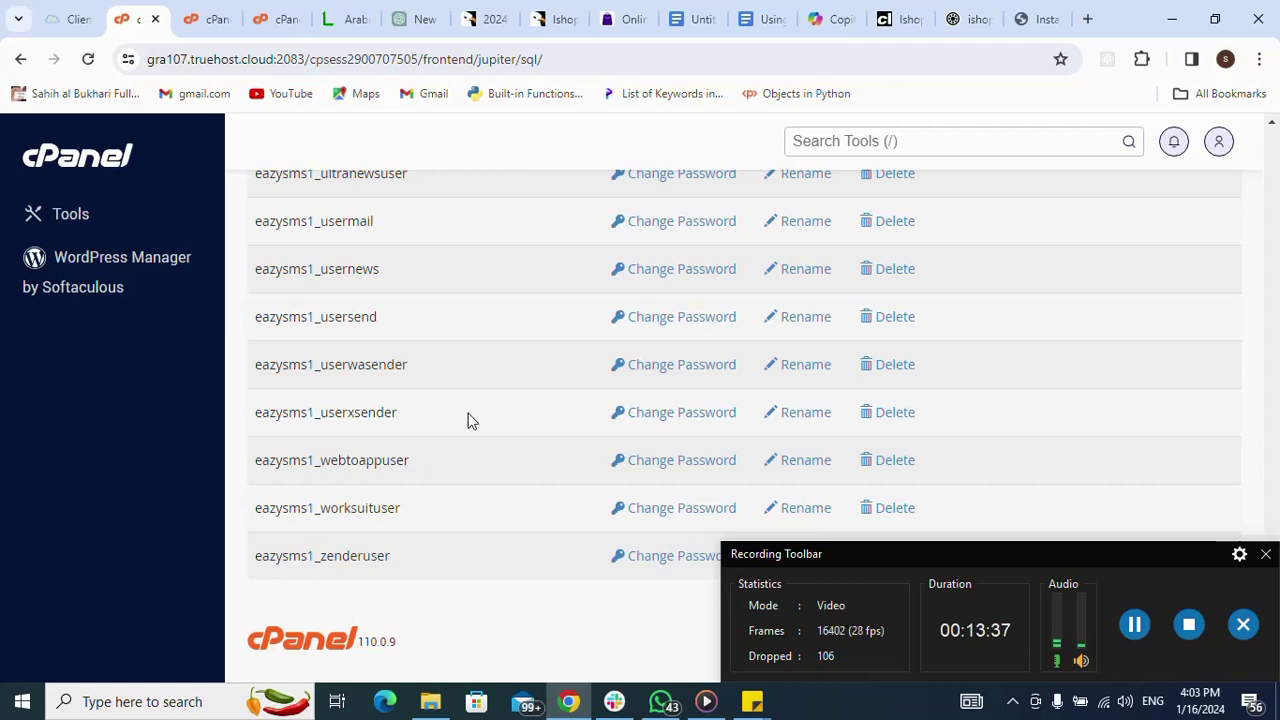
scroll(433, 422, "up", 3)
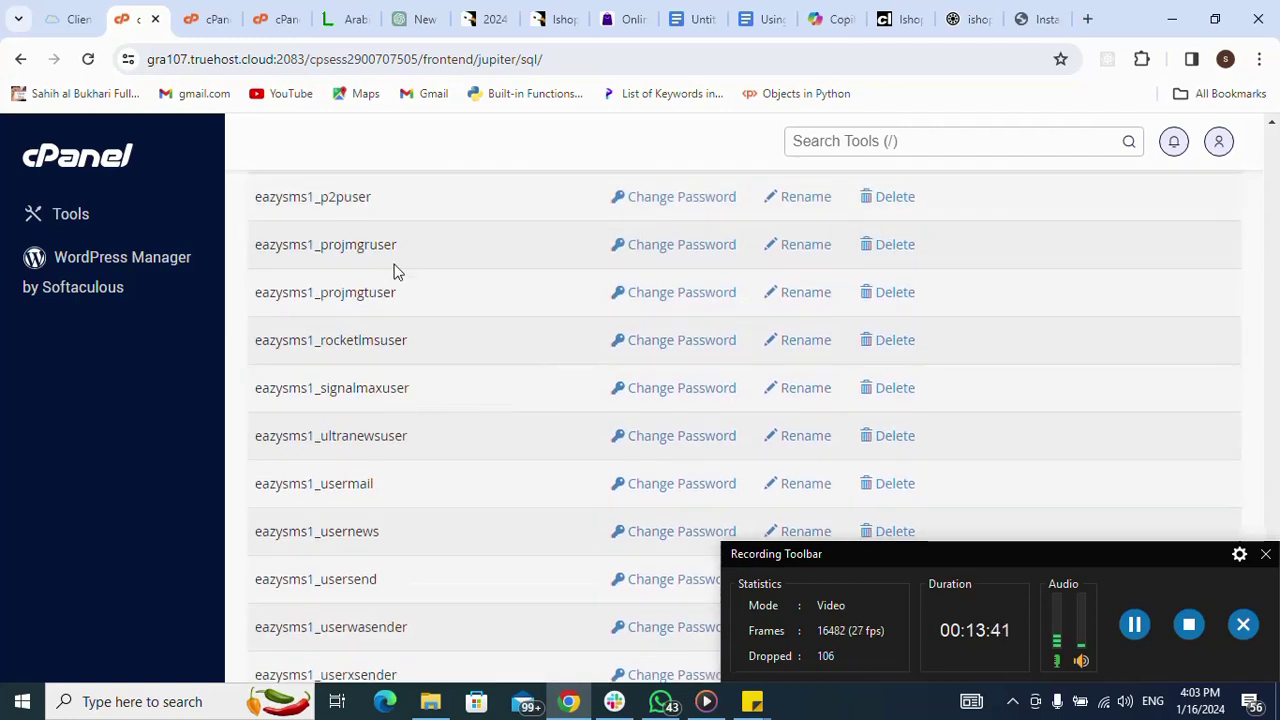
left_click_drag(397, 244, 256, 244)
key("ctrl+c")
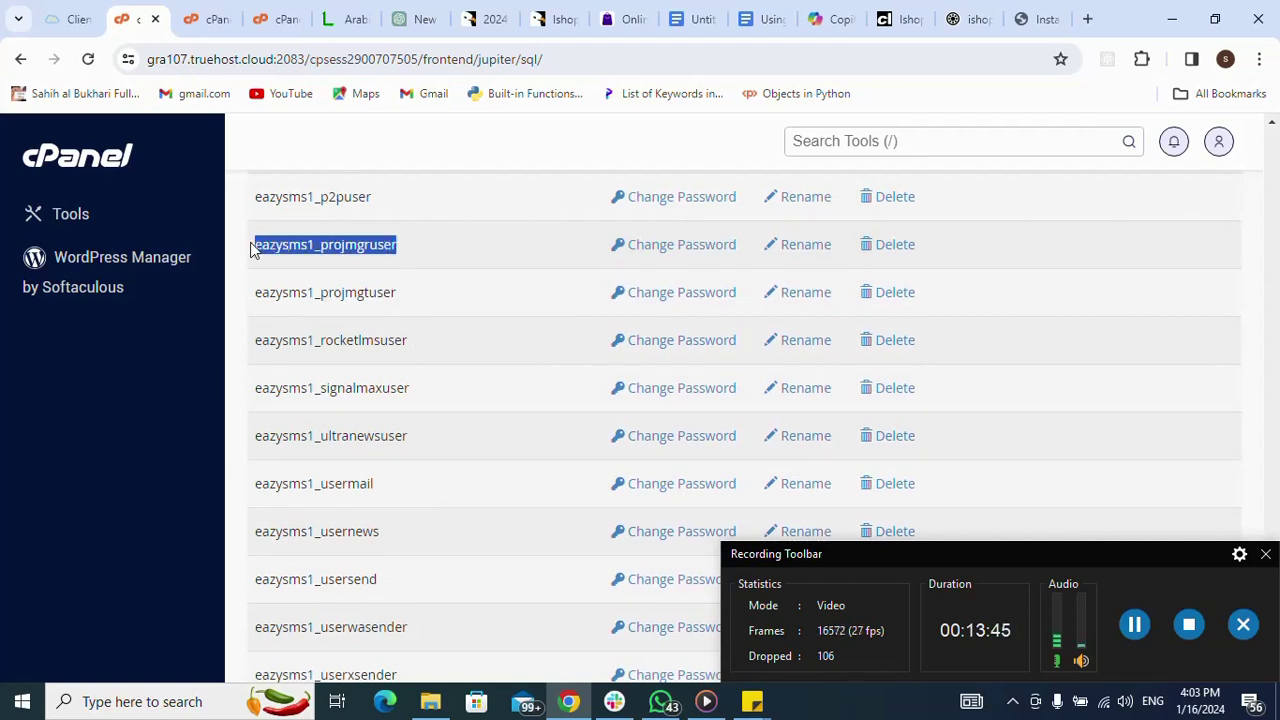
Fill in the installer's database name as eazysms1_projmgr and its database user as eazysms1_projmgruser.
left_click(1030, 18)
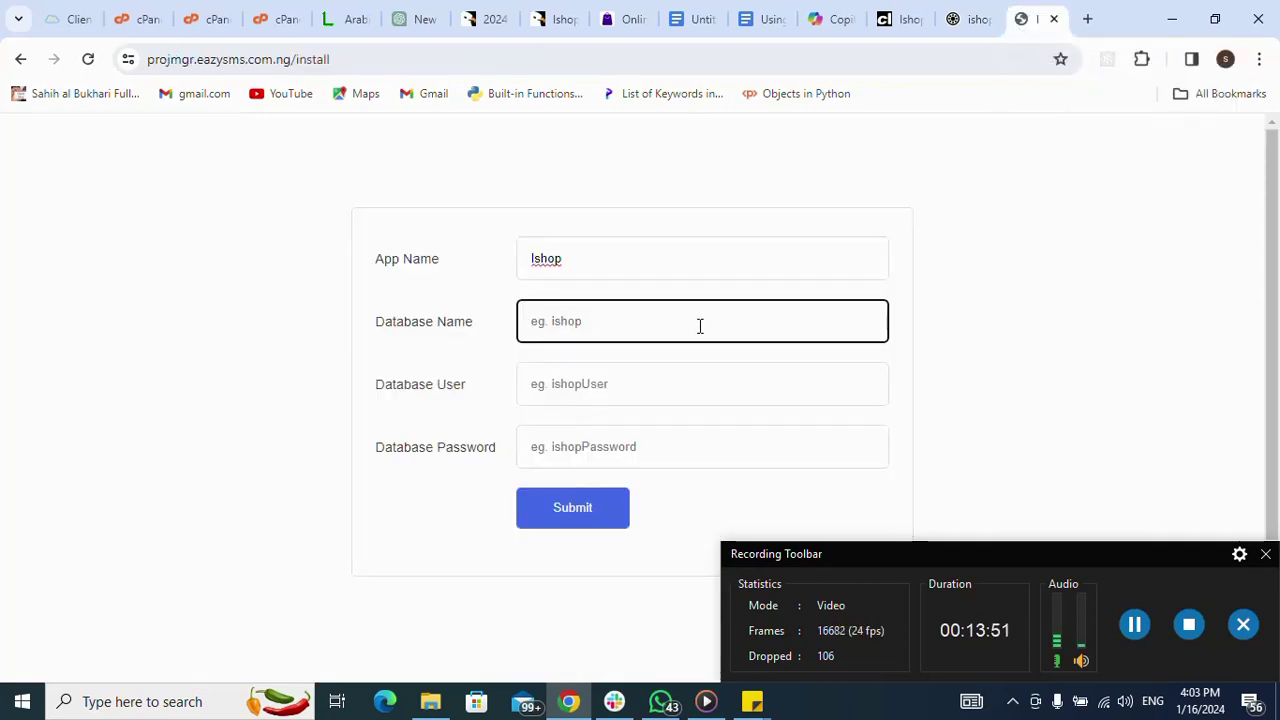
key("ctrl+v")
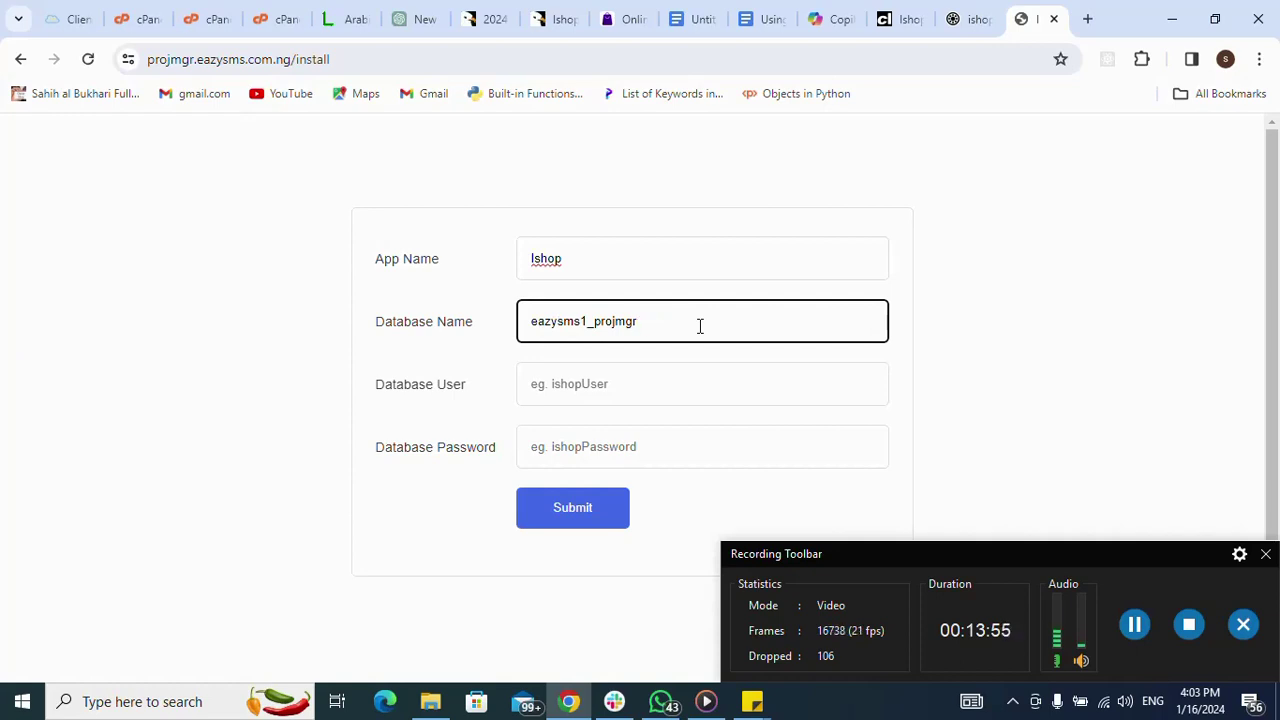
left_click(692, 394)
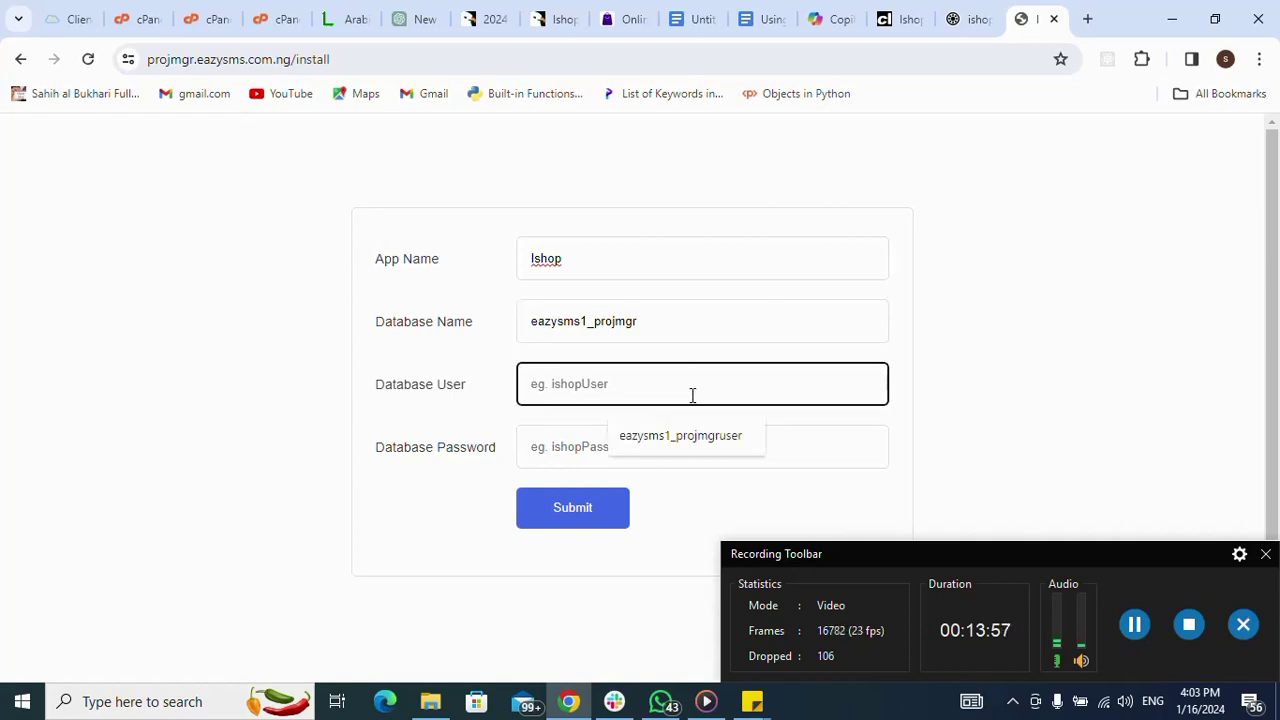
key("ctrl+v")
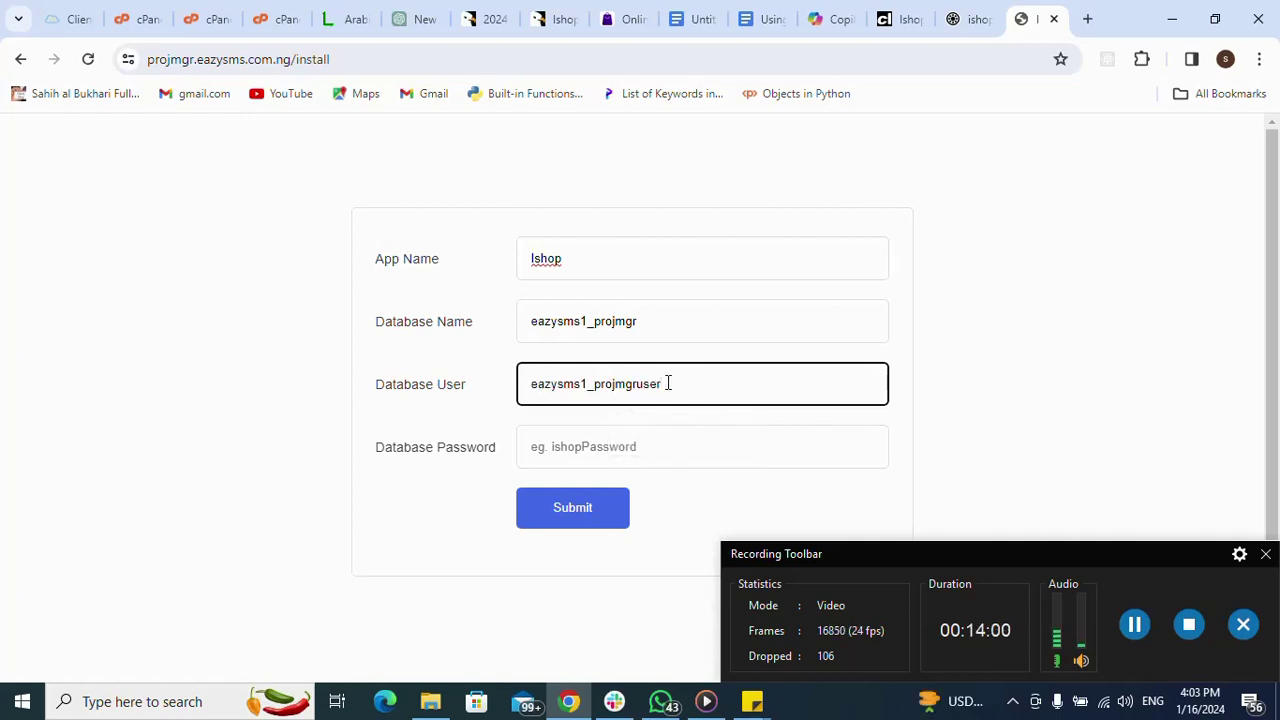
Enter the database user's password in the installer form and submit it to run the installation.
left_click_drag(668, 383, 596, 394)
key("ctrl+c")
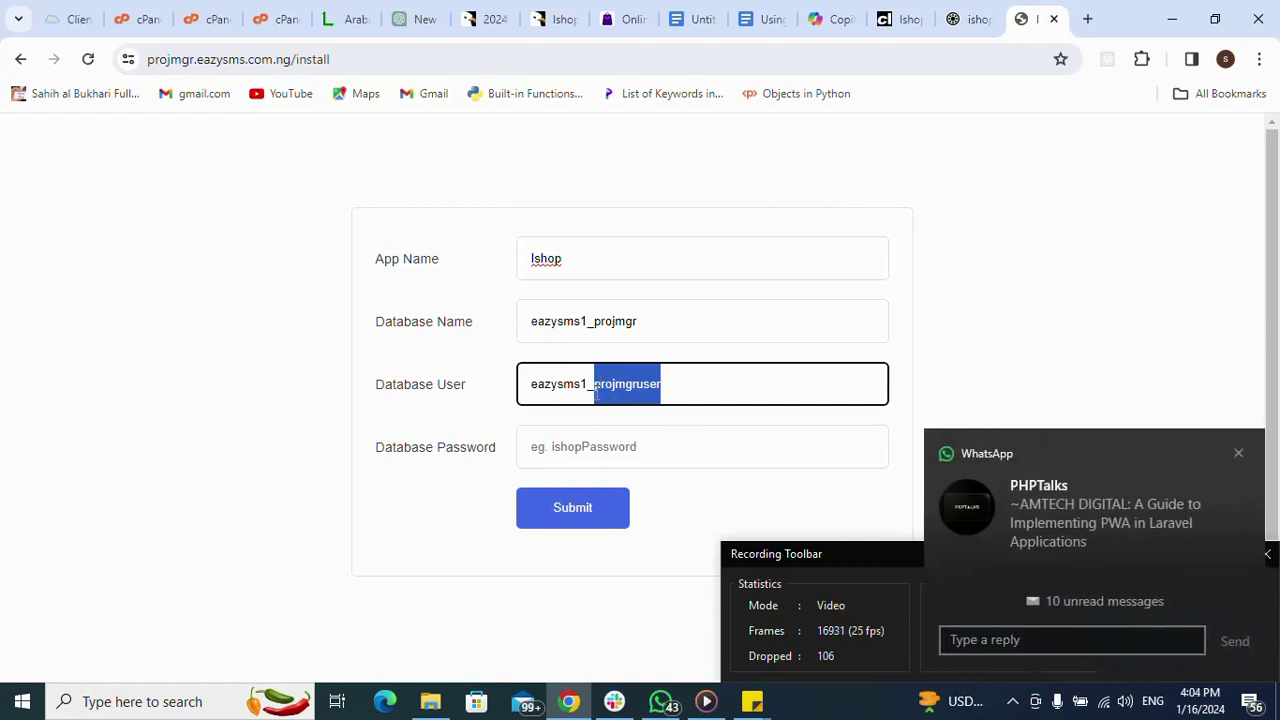
left_click(602, 452)
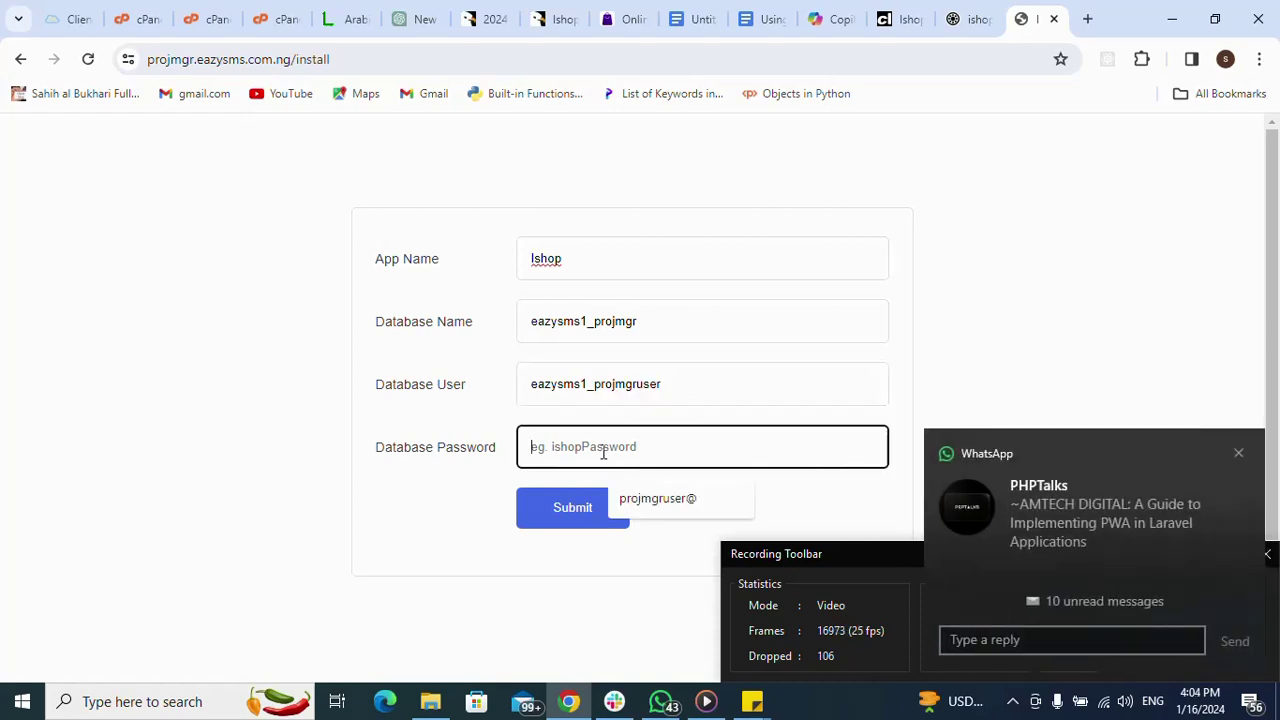
key("ctrl+v")
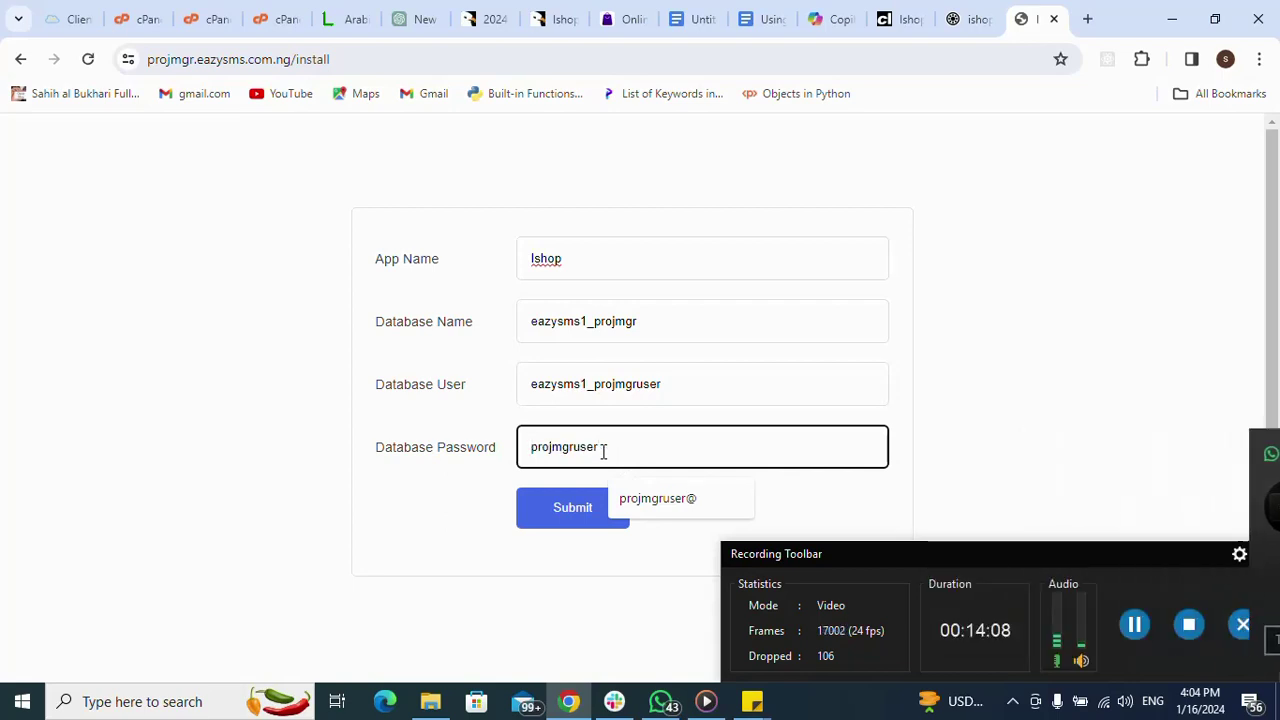
type("@")
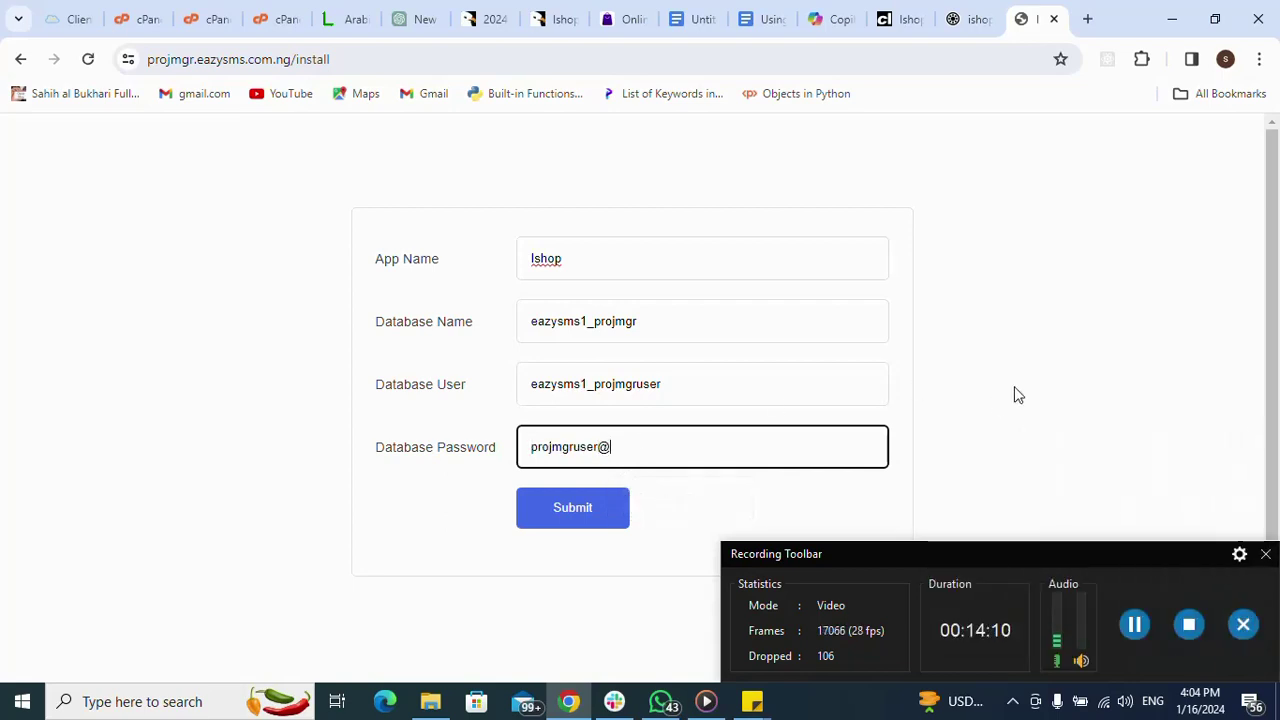
left_click(592, 510)
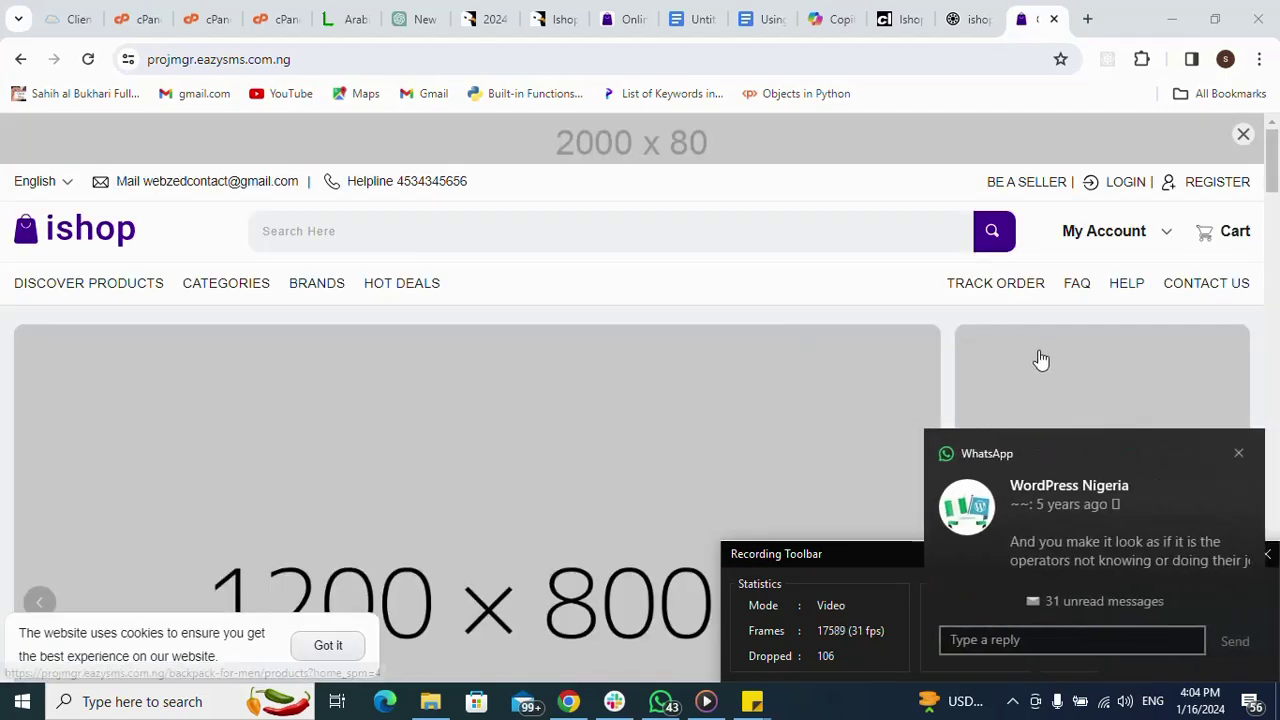
Look through the installed store's home page, dismissing the WhatsApp notification, and open the account's orders page.
left_click(1238, 455)
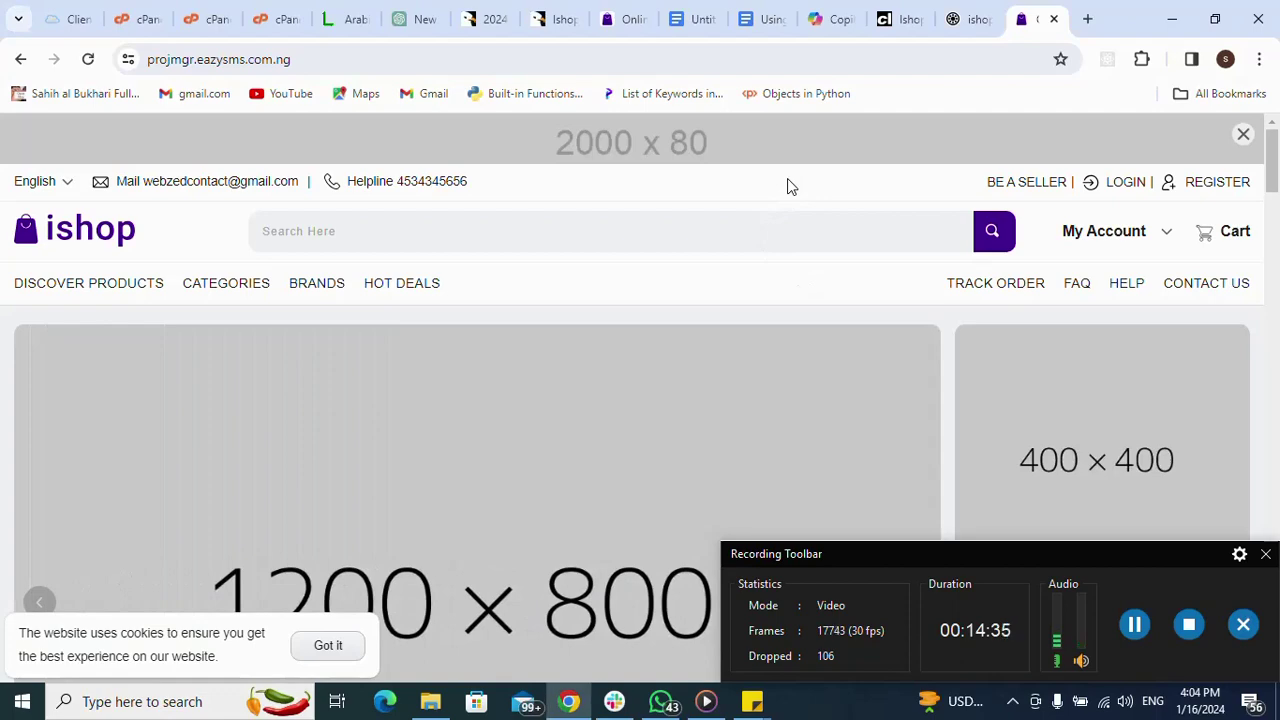
scroll(787, 178, "down", 1)
scroll(787, 178, "down", 8)
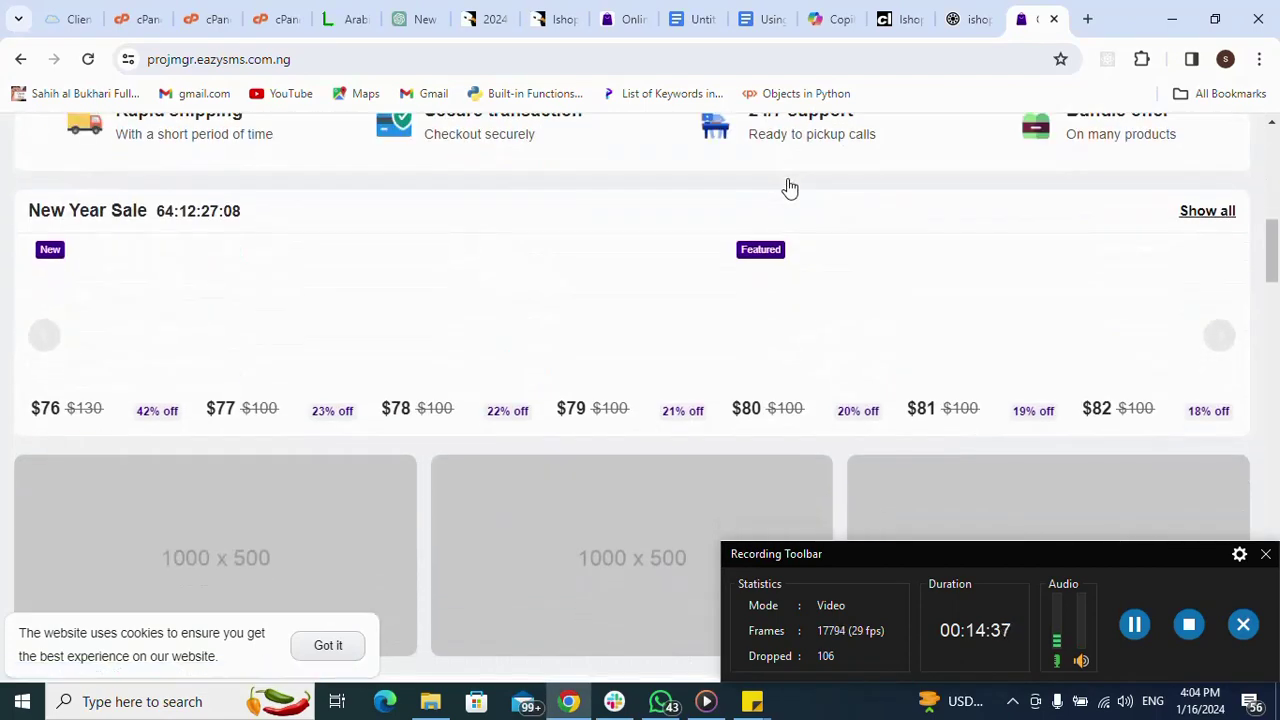
scroll(787, 178, "down", 4)
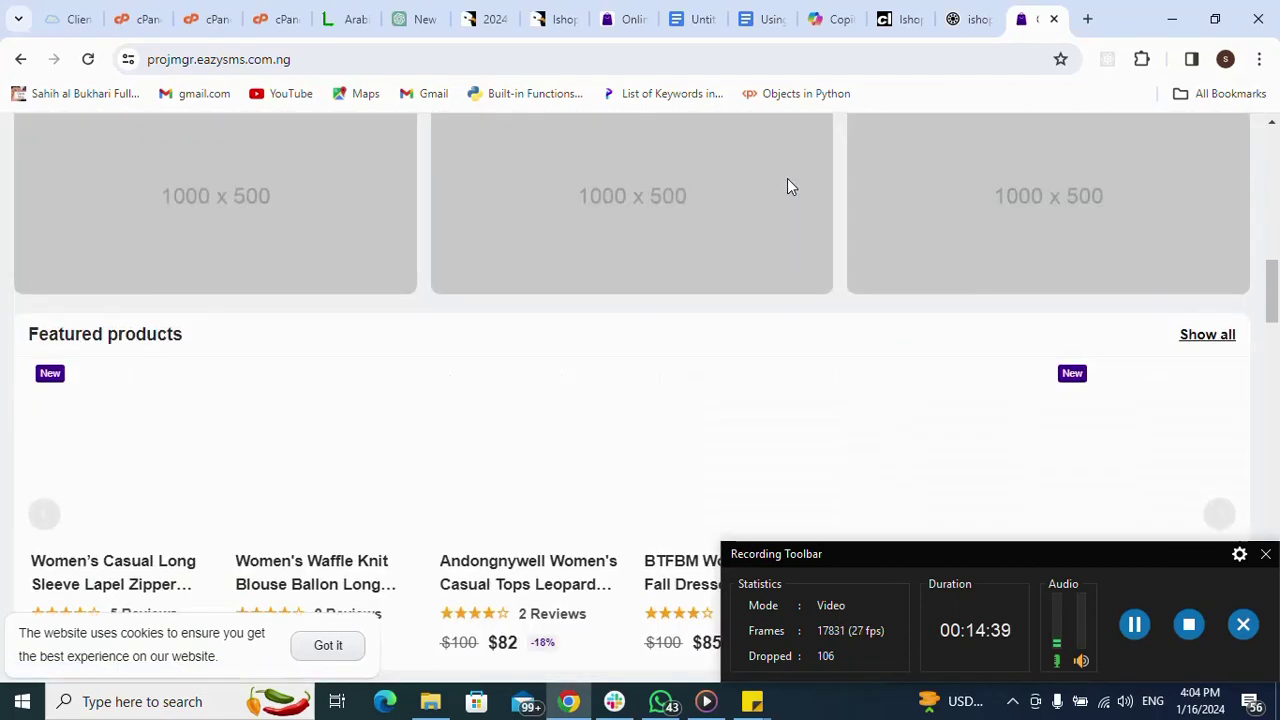
scroll(789, 186, "up", 13)
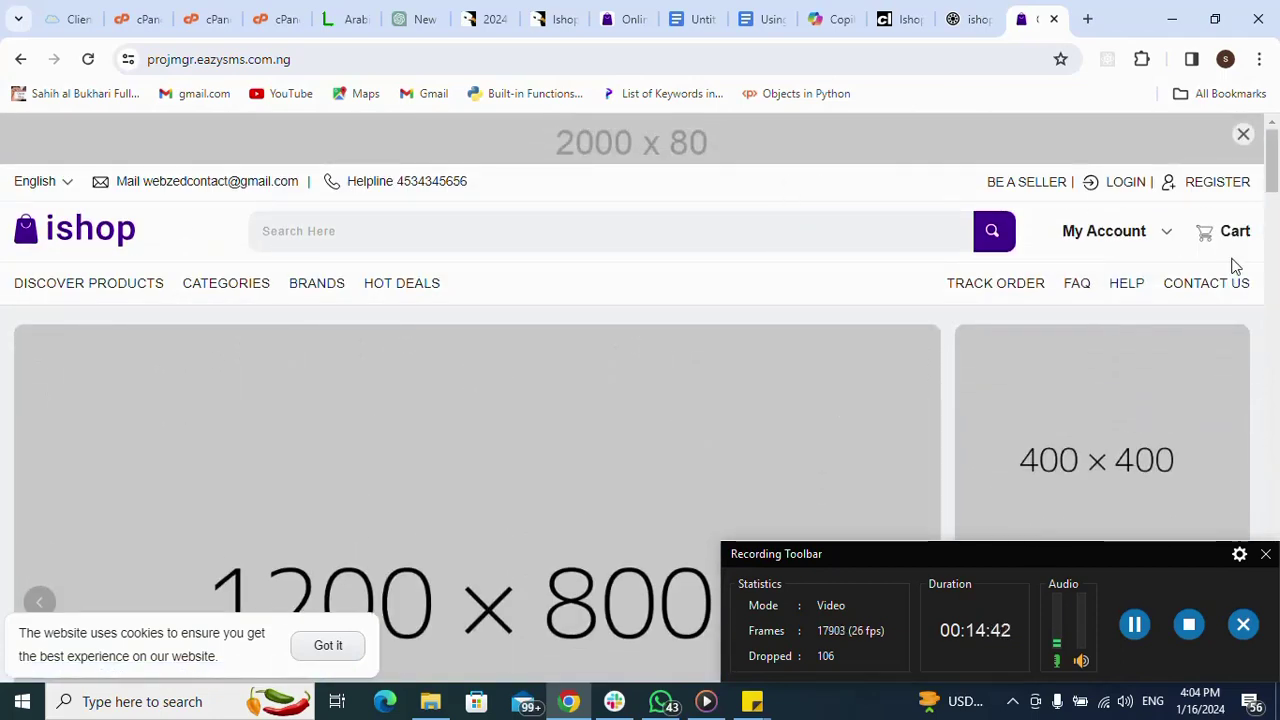
left_click(1133, 238)
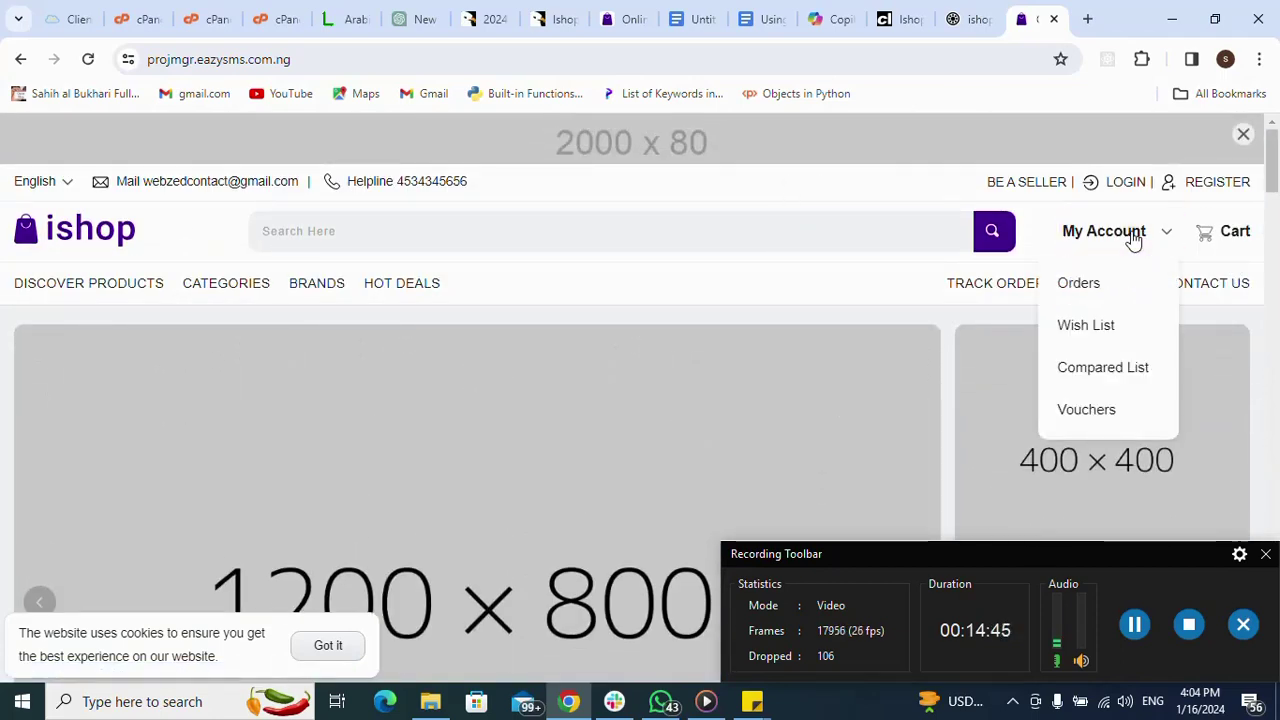
left_click(1078, 285)
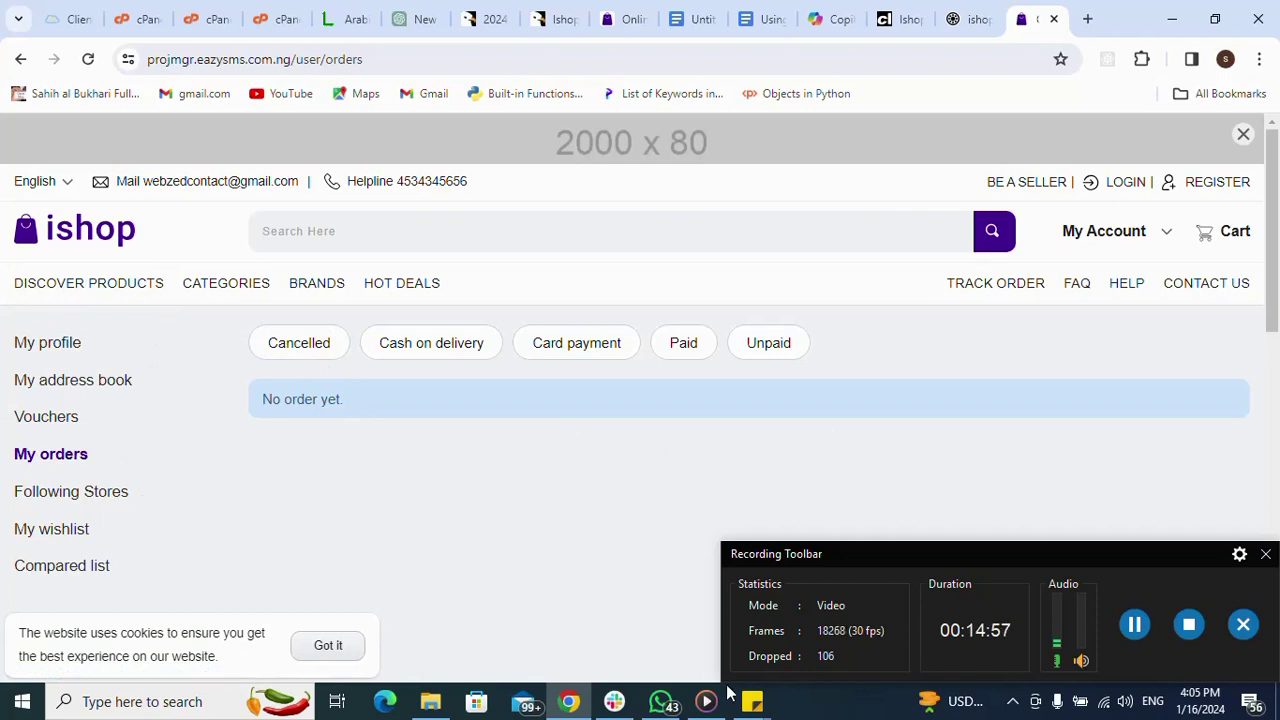
Bring up the Sticky Notes on buying a coffee, hiring installation help, purchasing a script license, and liking and subscribing, dismissing the WhatsApp notifications.
mouse_move(757, 701)
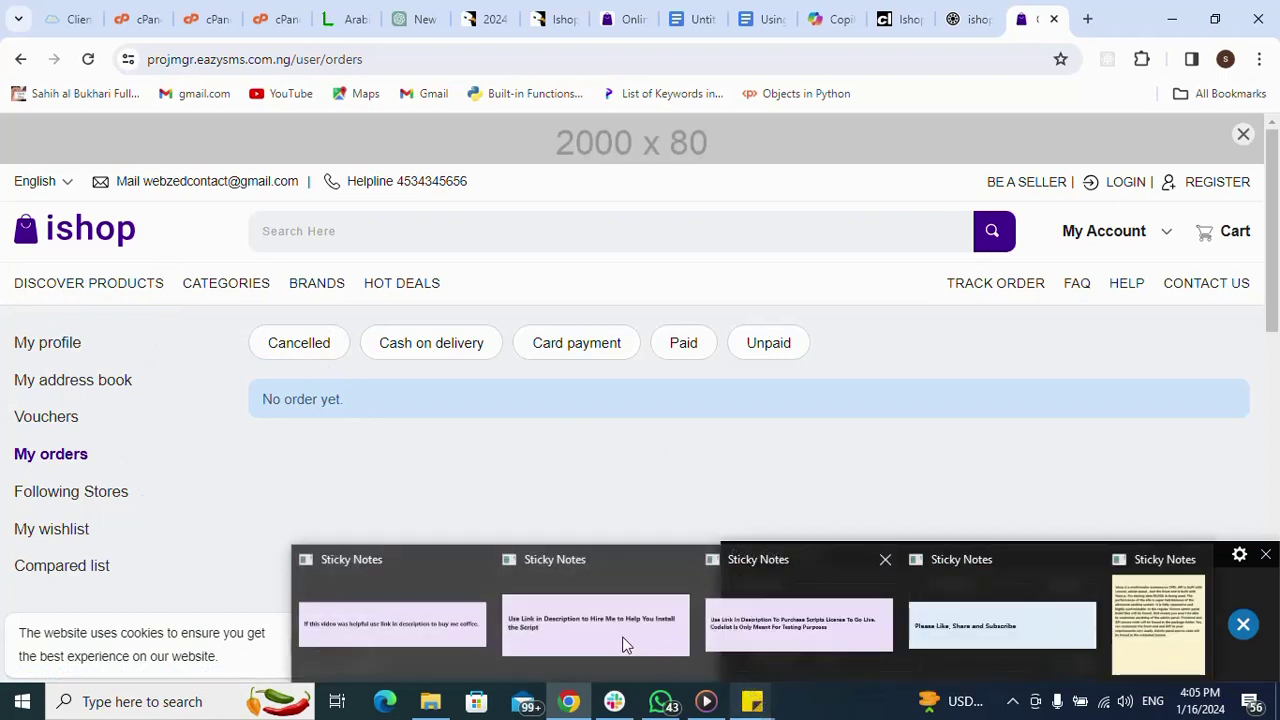
left_click(449, 615)
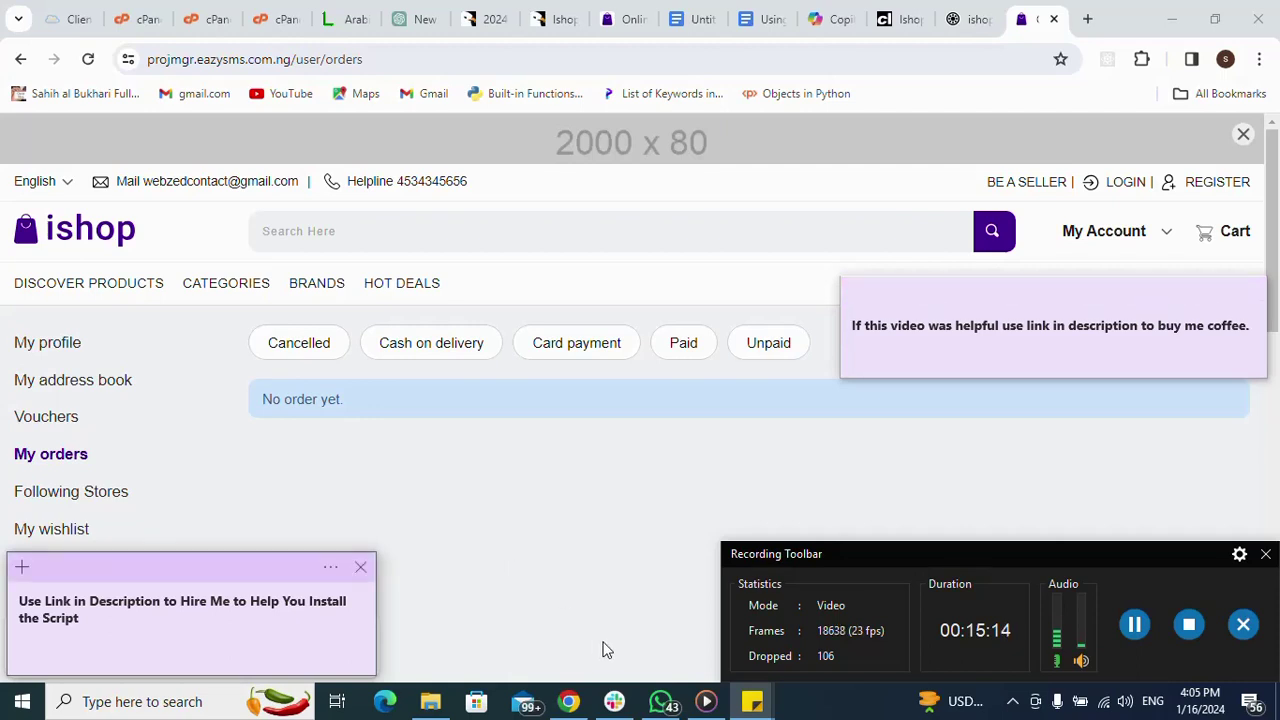
mouse_move(765, 707)
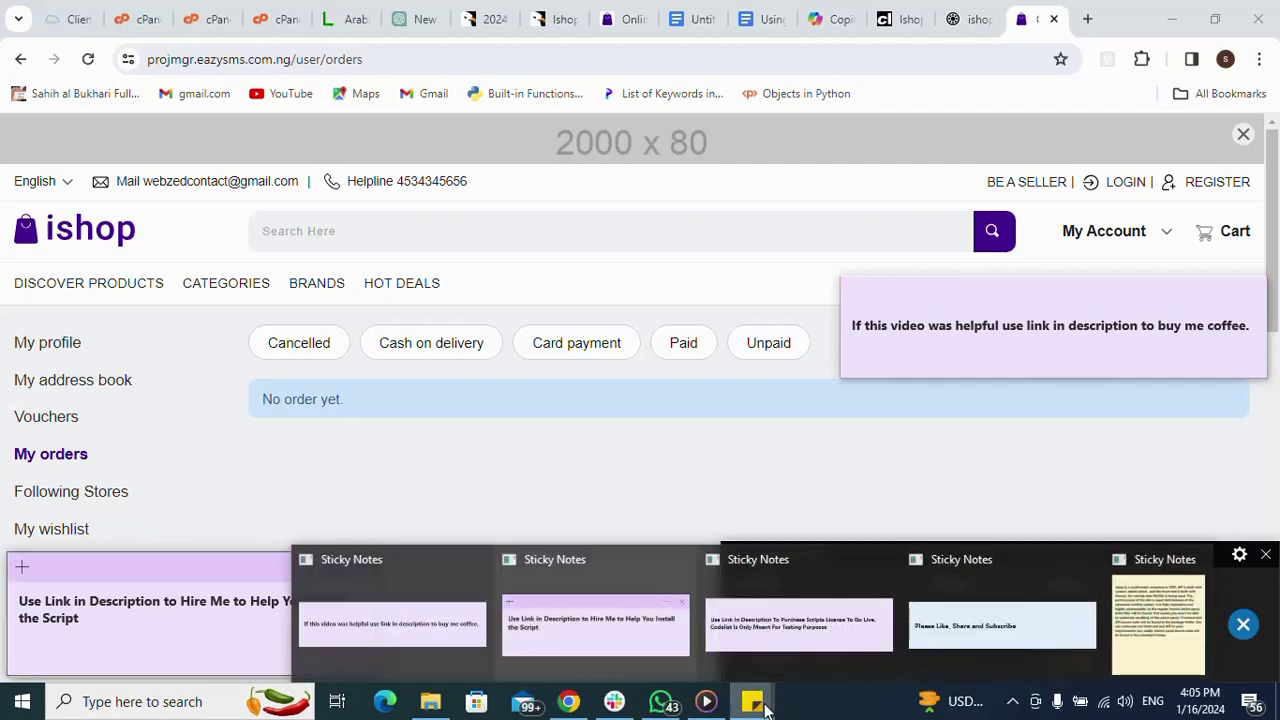
mouse_move(749, 627)
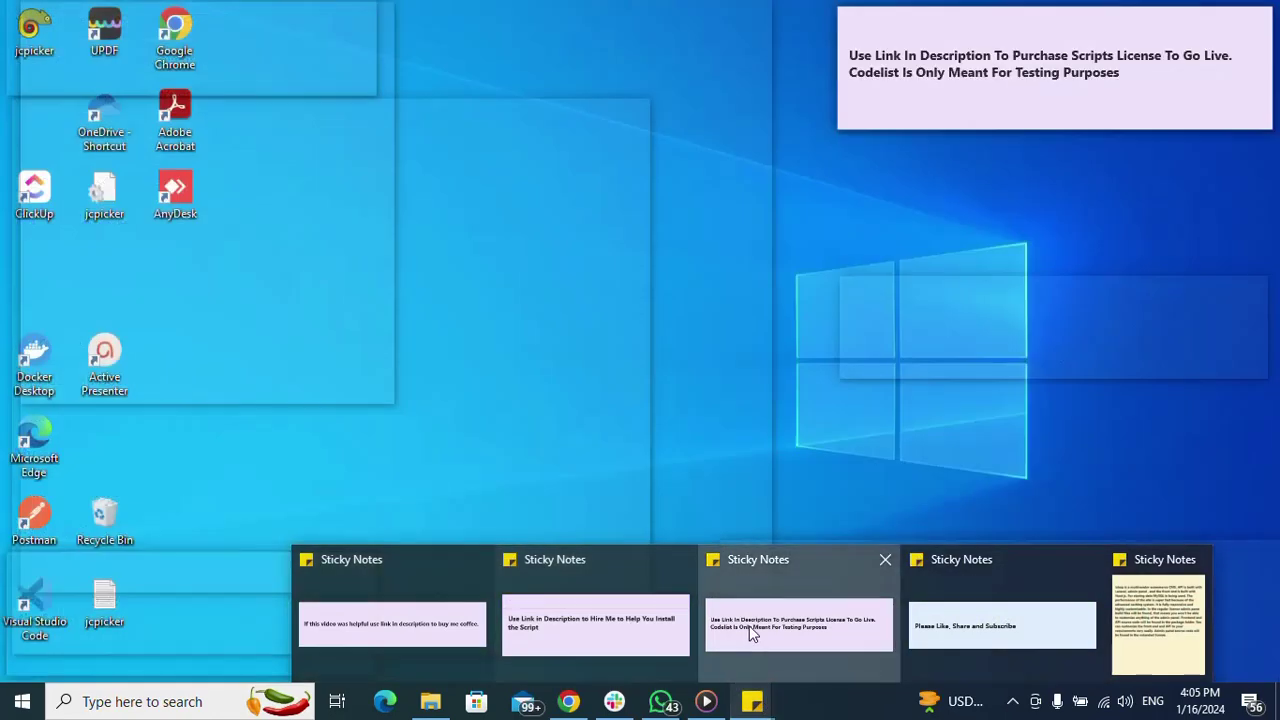
left_click(752, 634)
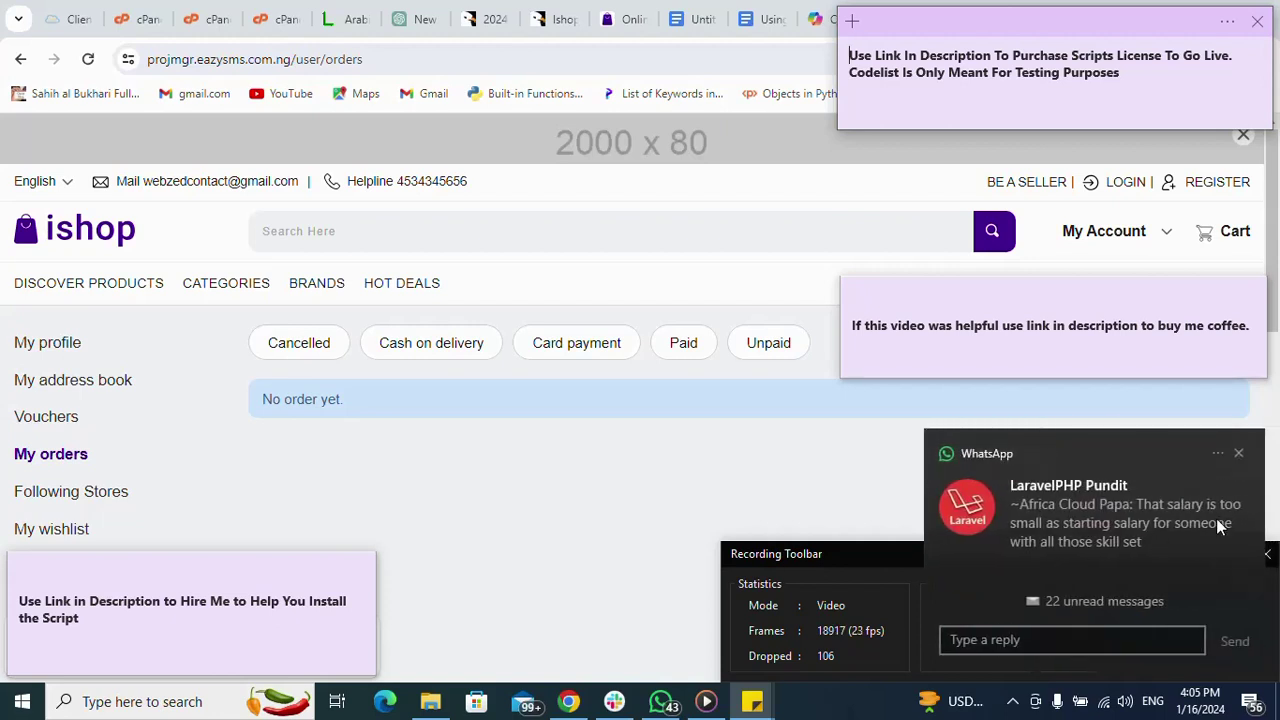
left_click(1238, 453)
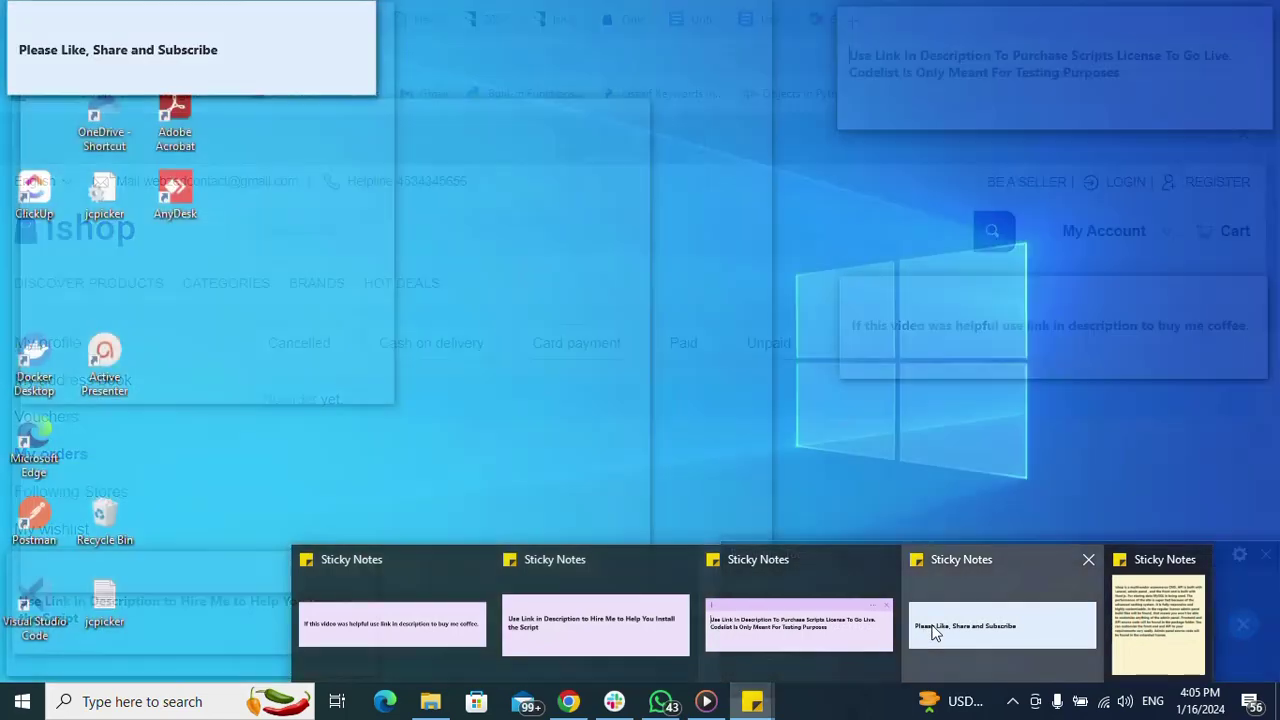
left_click(933, 632)
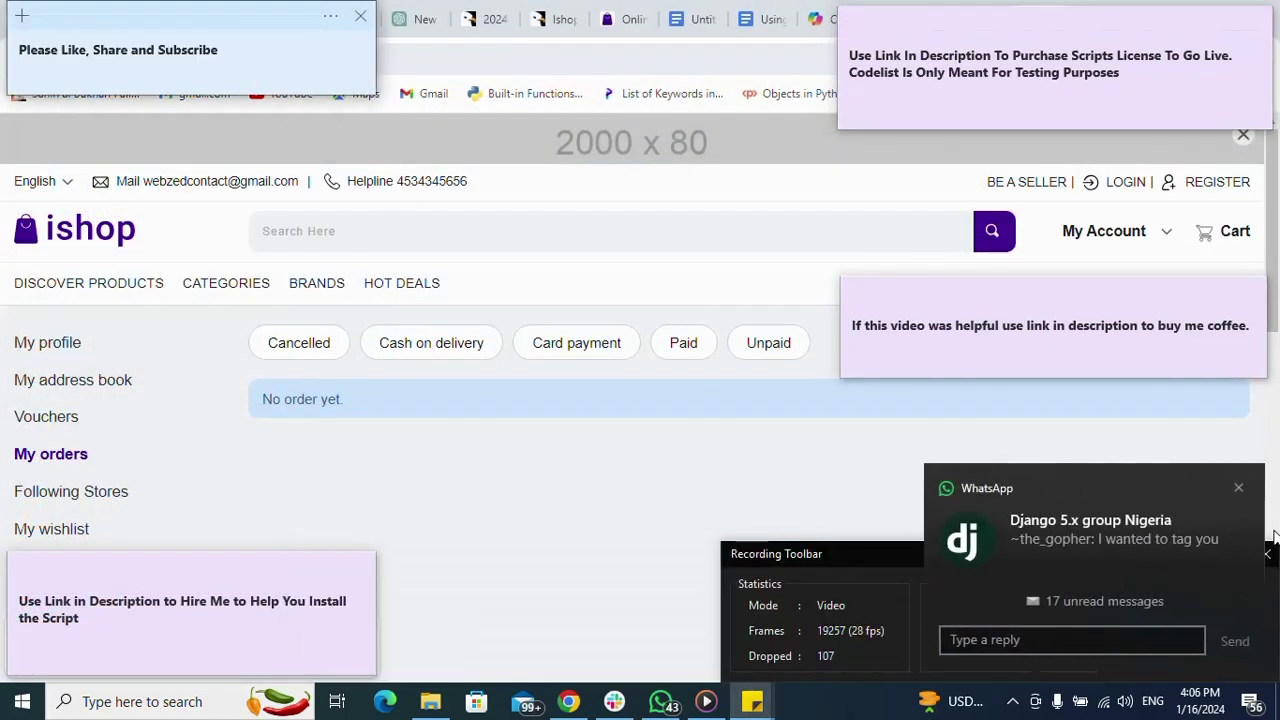
left_click(1237, 488)
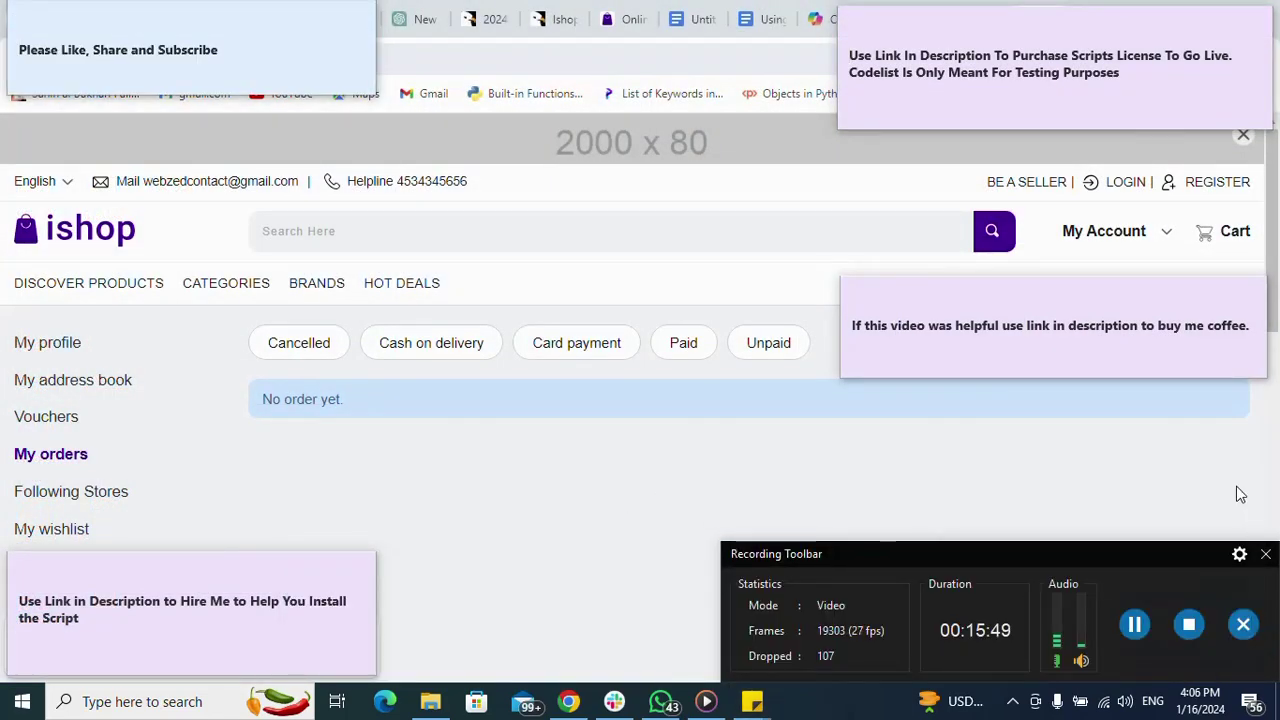